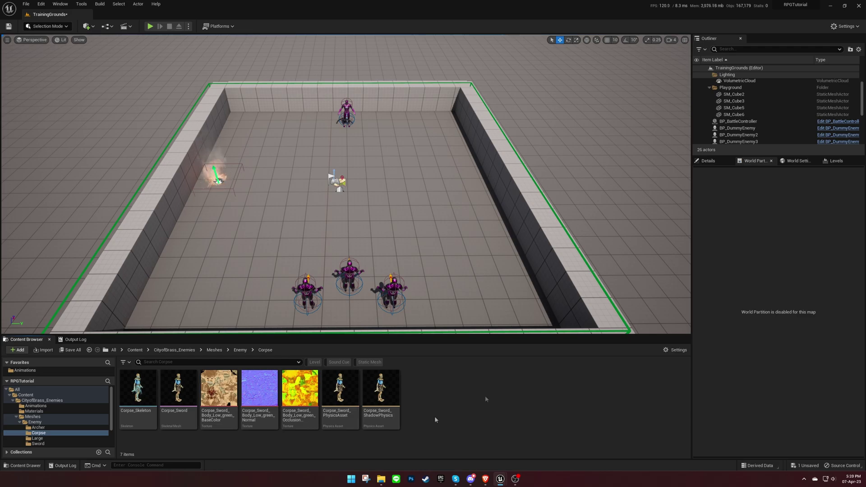
Step: Look over the Corpse_Sword mesh and the Animations folder, and open RPGTutorial/Blueprints/Characters/GameplayCharacters/EnemyCharacters
{"action": "left_click", "coordinate": [178, 409]}
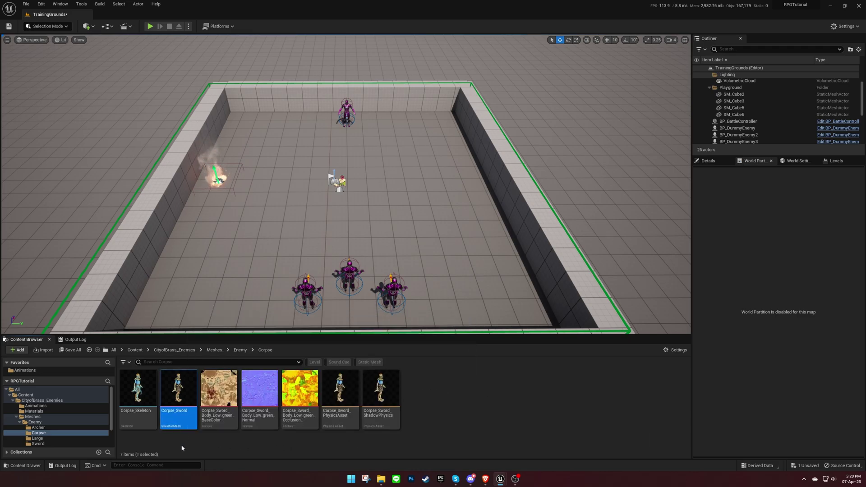
{"action": "left_click", "coordinate": [46, 369]}
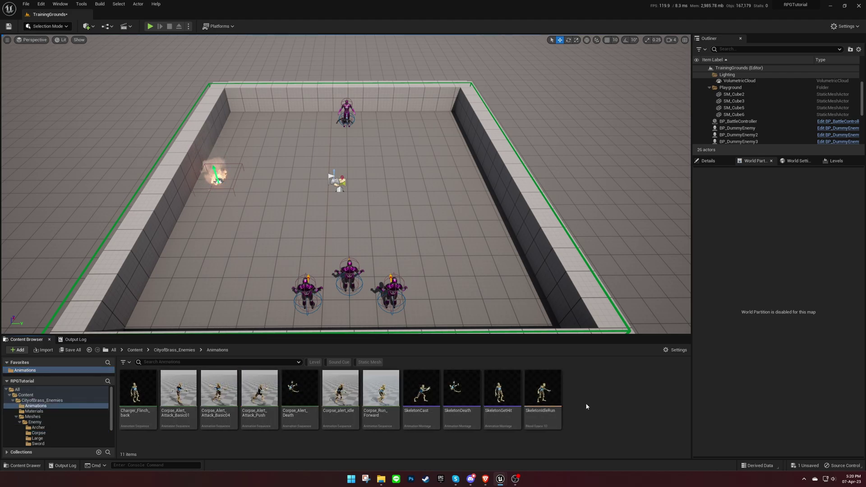
{"action": "scroll", "coordinate": [69, 439], "scroll_direction": "down", "scroll_amount": 3}
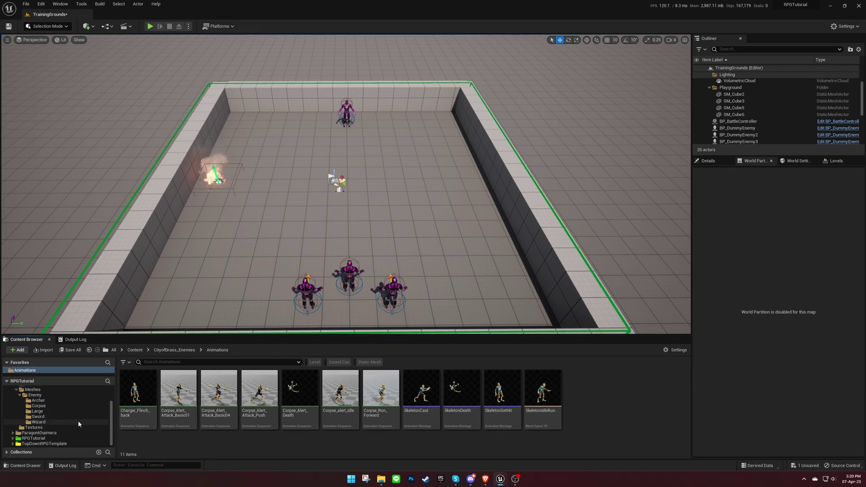
{"action": "left_click", "coordinate": [69, 438]}
{"action": "double_click", "coordinate": [144, 408]}
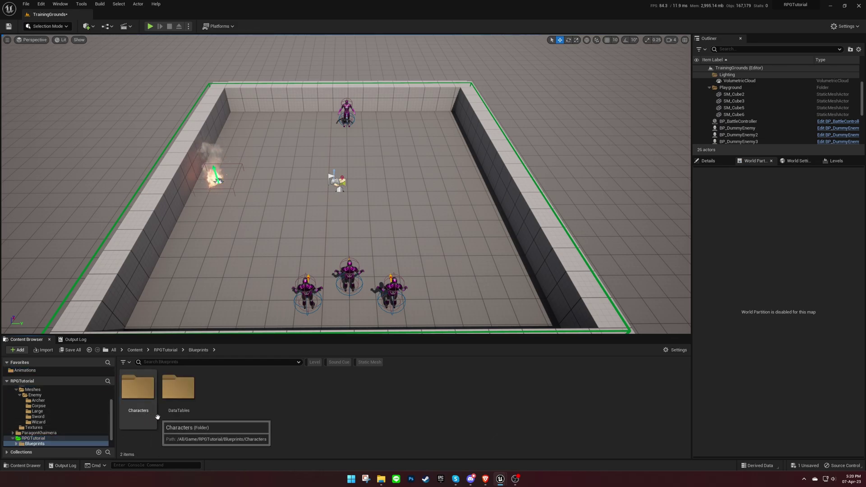
{"action": "double_click", "coordinate": [148, 413]}
{"action": "double_click", "coordinate": [178, 403]}
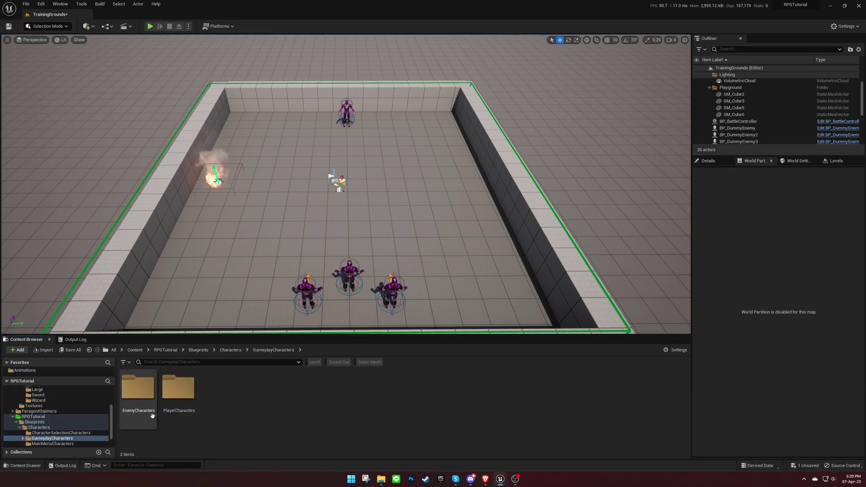
{"action": "double_click", "coordinate": [162, 412]}
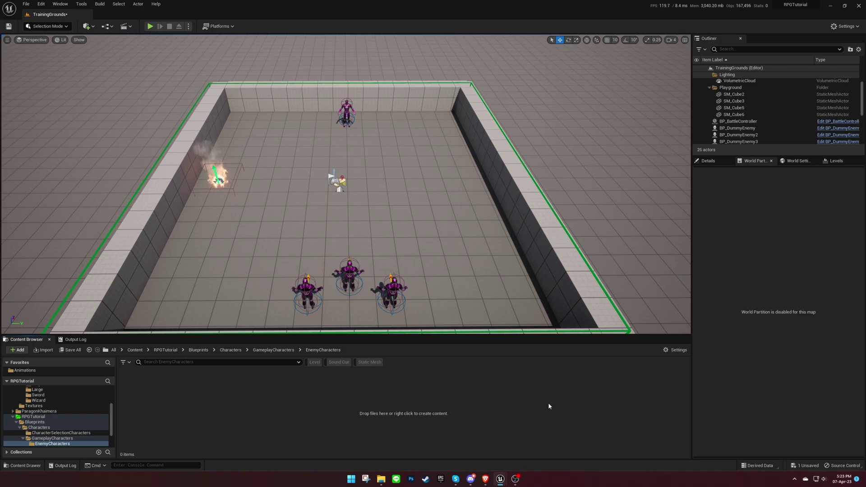
Step: Switch to the Top-Down RPG Template Documentation in the browser, copy the class name BP_EnemyCharacterBase, and return to Unreal Editor
{"action": "key", "text": "alt+Tab"}
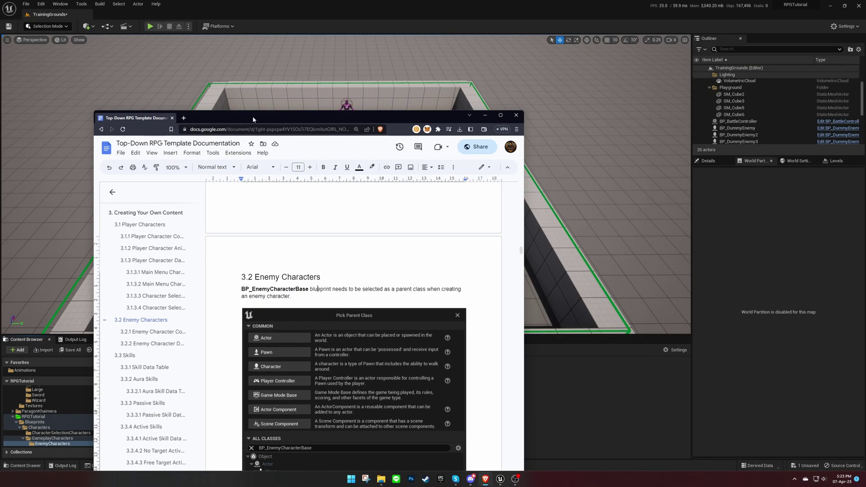
{"action": "key", "text": "super+Up"}
{"action": "double_click", "coordinate": [333, 177]}
{"action": "key", "text": "ctrl+c"}
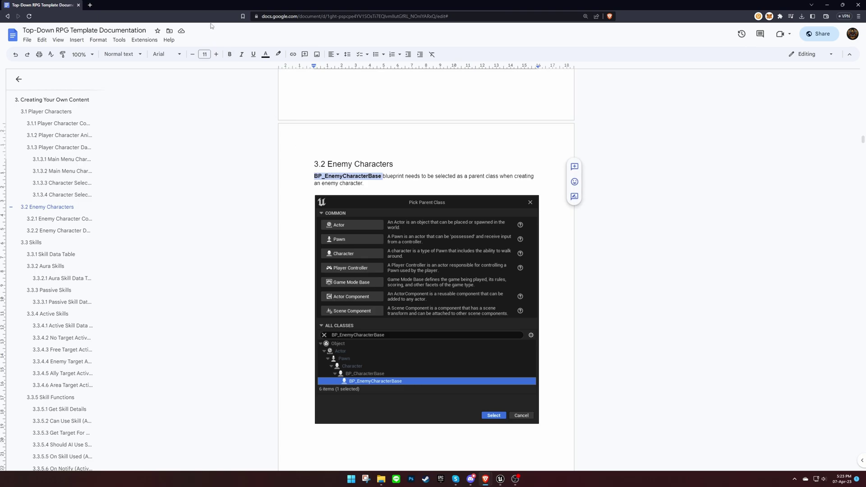
{"action": "key", "text": "super+Down"}
{"action": "key", "text": "alt+Tab"}
Step: Create a Blueprint class named Skeleton with BP_EnemyCharacterBase as its parent in the EnemyCharacters folder, and open it
{"action": "right_click", "coordinate": [259, 391]}
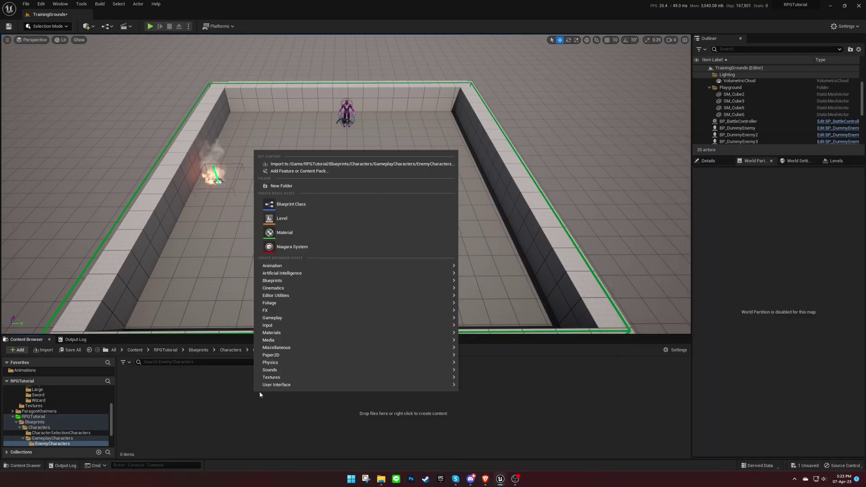
{"action": "left_click", "coordinate": [339, 241]}
{"action": "key", "text": "ctrl+v"}
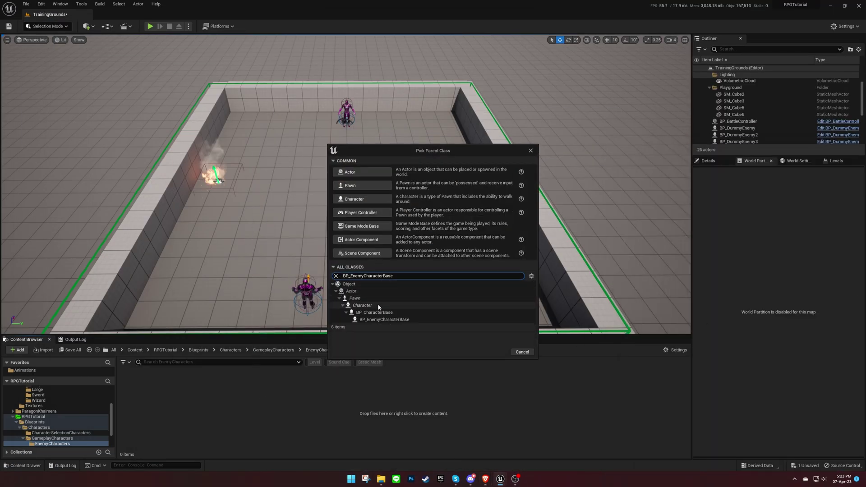
{"action": "left_click", "coordinate": [451, 320]}
{"action": "left_click", "coordinate": [496, 352]}
{"action": "type", "text": "Skeleton"}
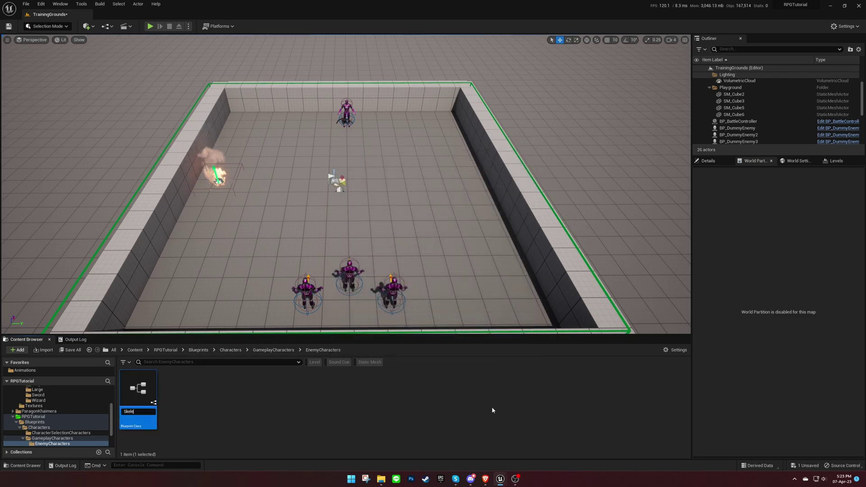
{"action": "key", "text": "Return"}
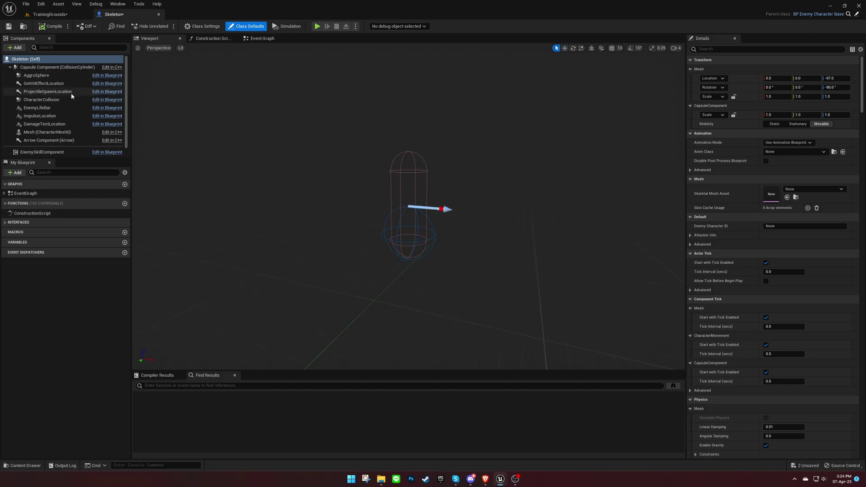
Step: Assign the Corpse_Sword skeletal mesh to the character's Mesh component and set its Z rotation to 0
{"action": "scroll", "coordinate": [70, 100], "scroll_direction": "down", "scroll_amount": 1}
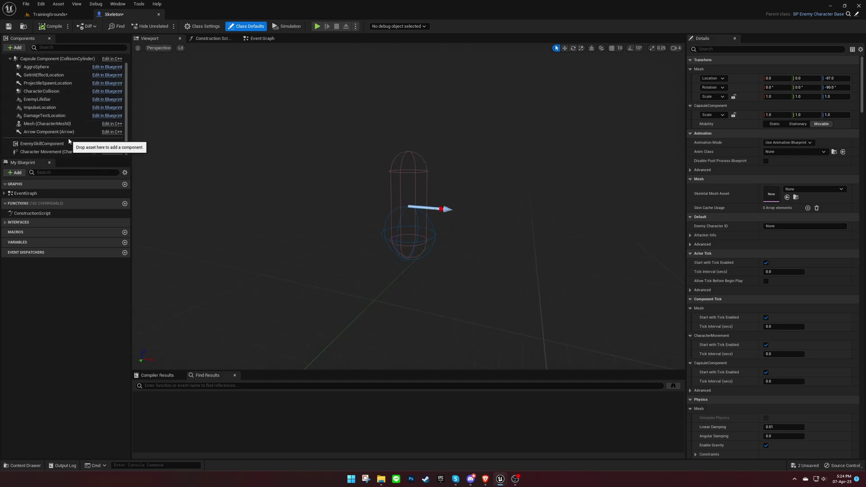
{"action": "left_click", "coordinate": [63, 123]}
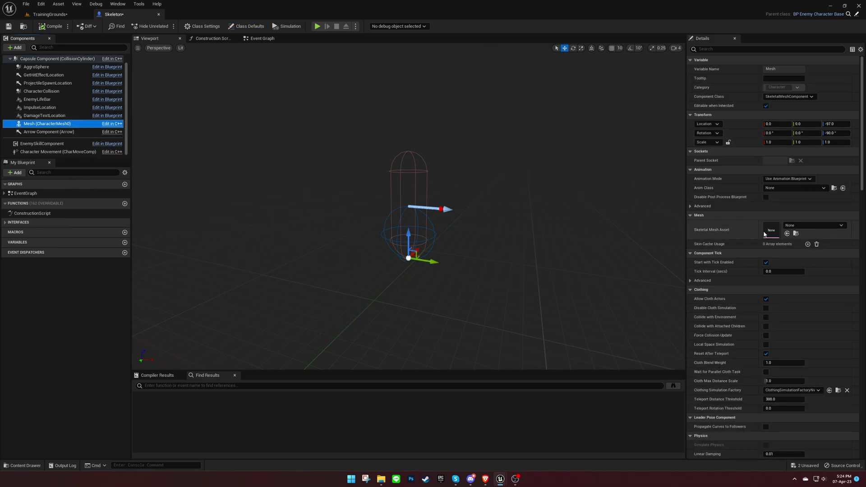
{"action": "left_click", "coordinate": [819, 227]}
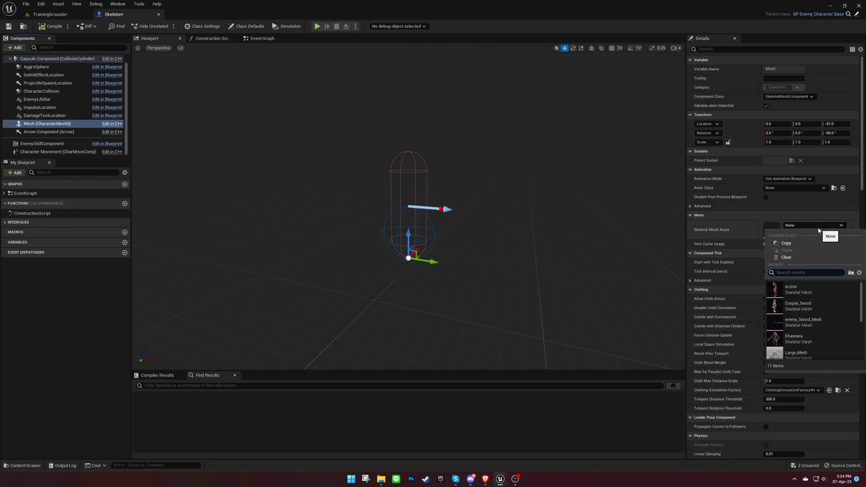
{"action": "left_click", "coordinate": [813, 307]}
{"action": "left_click", "coordinate": [834, 133]}
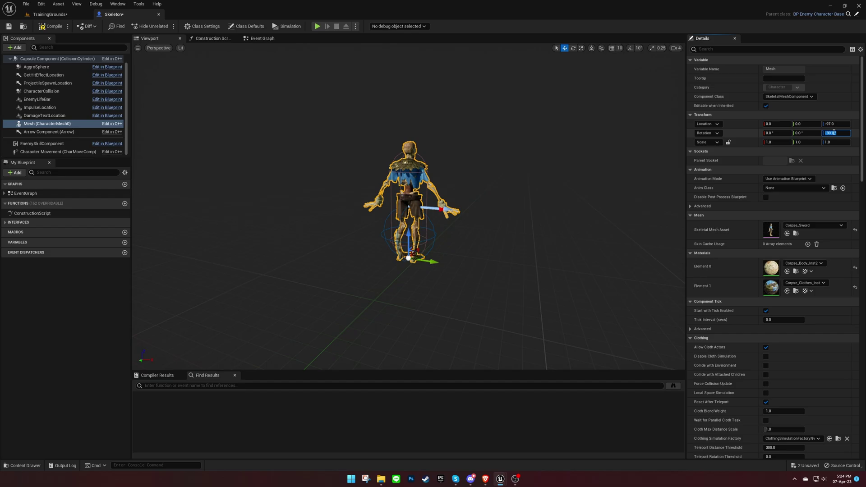
{"action": "type", "text": "0"}
{"action": "key", "text": "Return"}
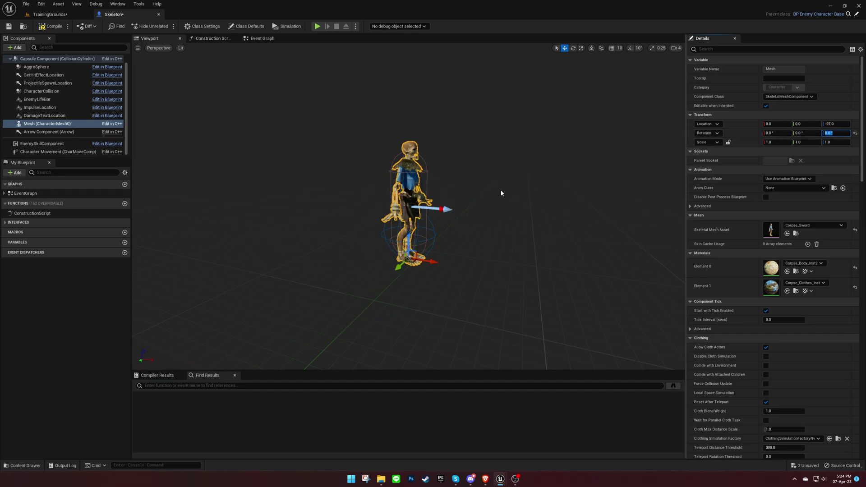
Step: Add a skeletal mesh component named Sword beneath the Mesh component and assign enemy_Sword_Mesh to it
{"action": "left_click", "coordinate": [20, 49]}
{"action": "type", "text": "skel"}
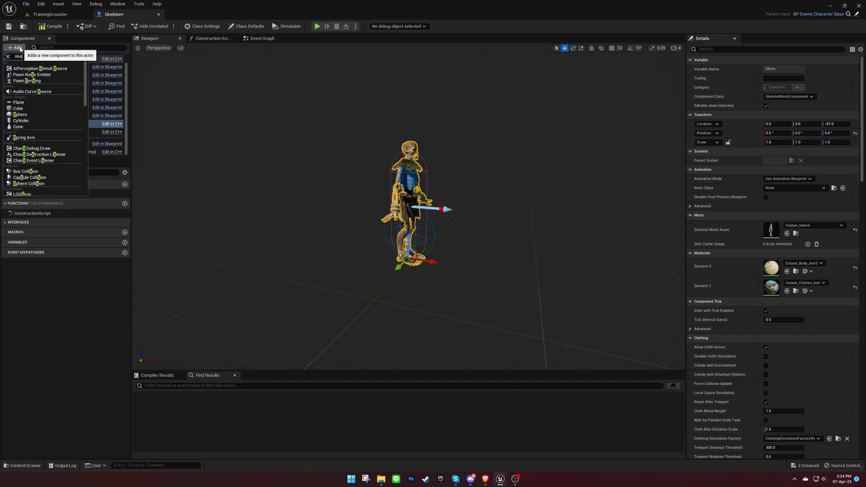
{"action": "left_click", "coordinate": [29, 67]}
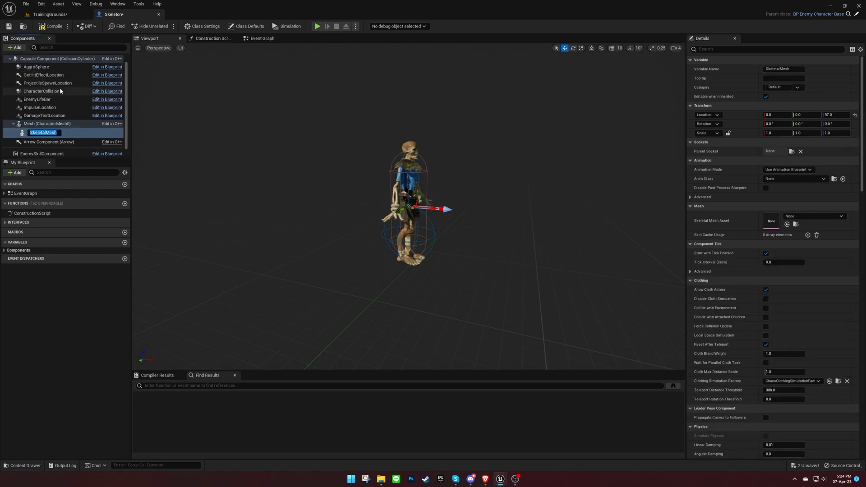
{"action": "type", "text": "Sword"}
{"action": "key", "text": "Return"}
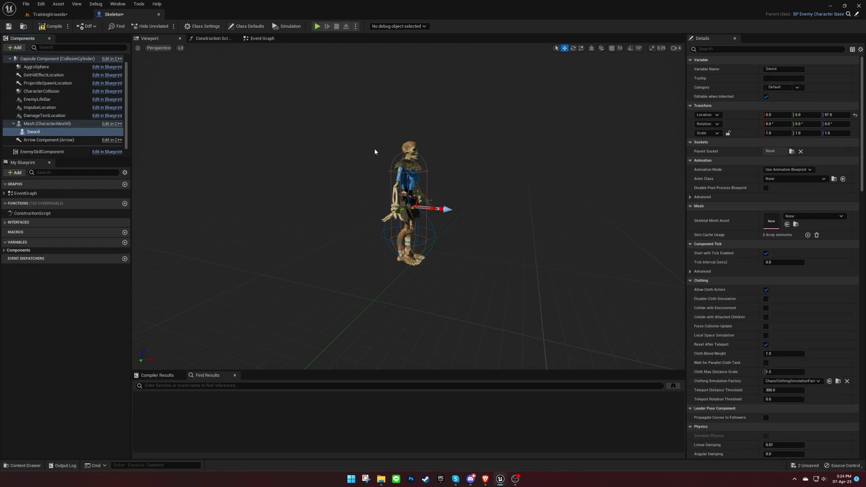
{"action": "left_click", "coordinate": [812, 217]}
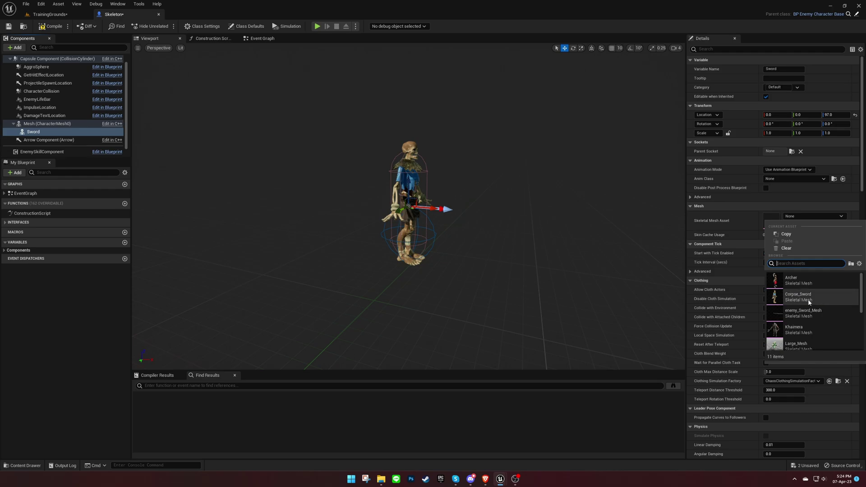
{"action": "left_click", "coordinate": [802, 312]}
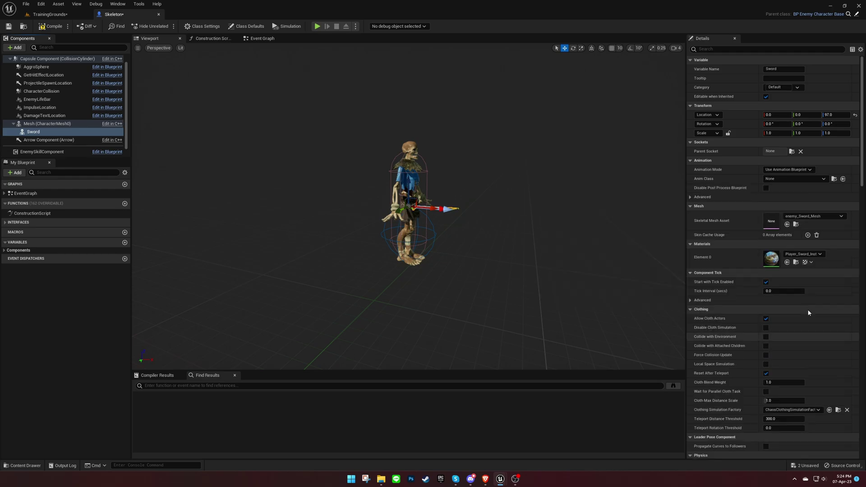
Step: Attach the Sword component to the SwordSocket parent socket and reset its location to the default
{"action": "left_click", "coordinate": [792, 152]}
{"action": "type", "text": "sw"}
{"action": "left_click", "coordinate": [798, 172]}
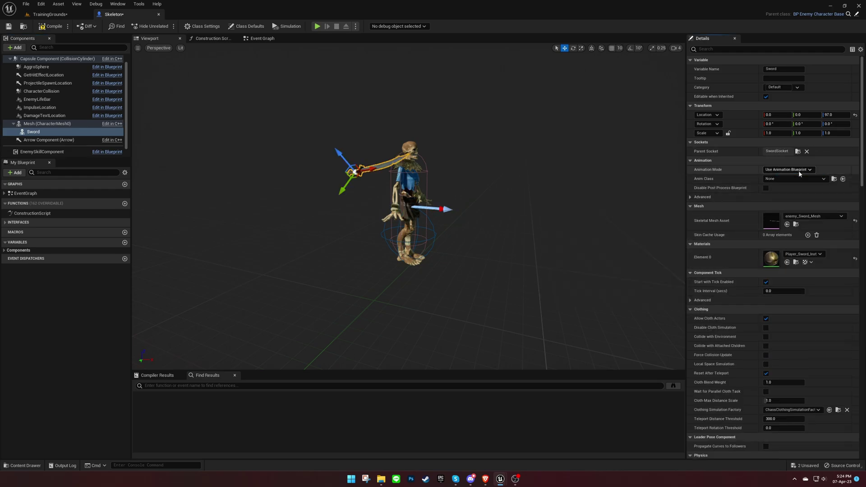
{"action": "left_click", "coordinate": [854, 115]}
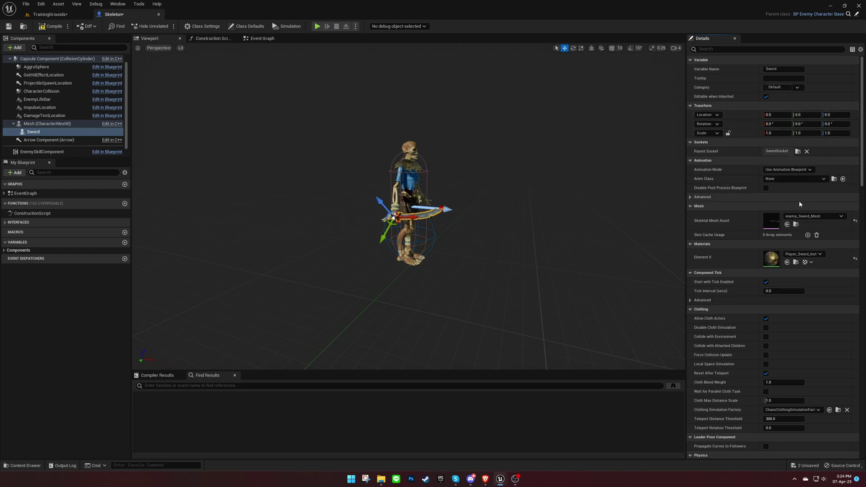
Step: Set the Sword component's collision preset to Custom and compile the Skeleton blueprint
{"action": "scroll", "coordinate": [799, 208], "scroll_direction": "down", "scroll_amount": 15}
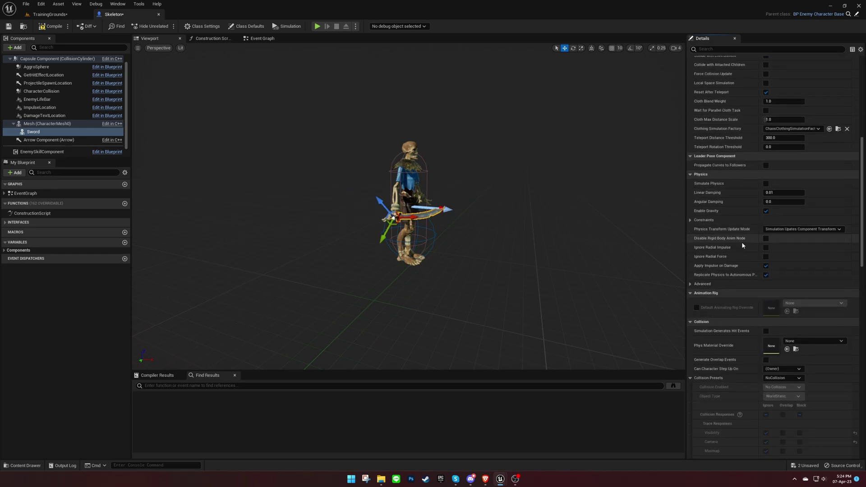
{"action": "scroll", "coordinate": [731, 257], "scroll_direction": "down", "scroll_amount": 3}
{"action": "left_click", "coordinate": [782, 259]}
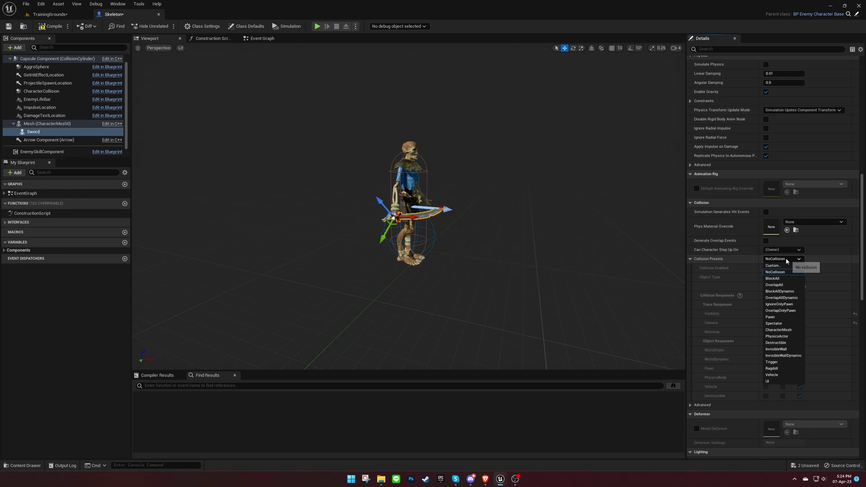
{"action": "left_click", "coordinate": [779, 266]}
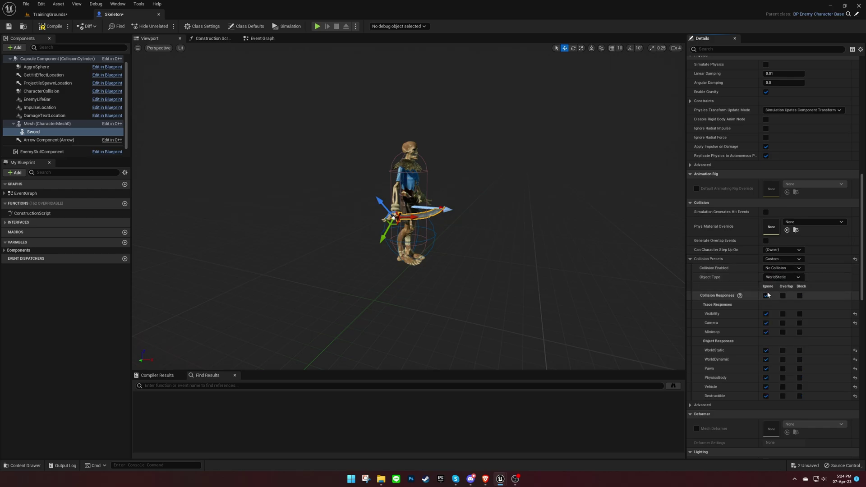
{"action": "left_click", "coordinate": [47, 28]}
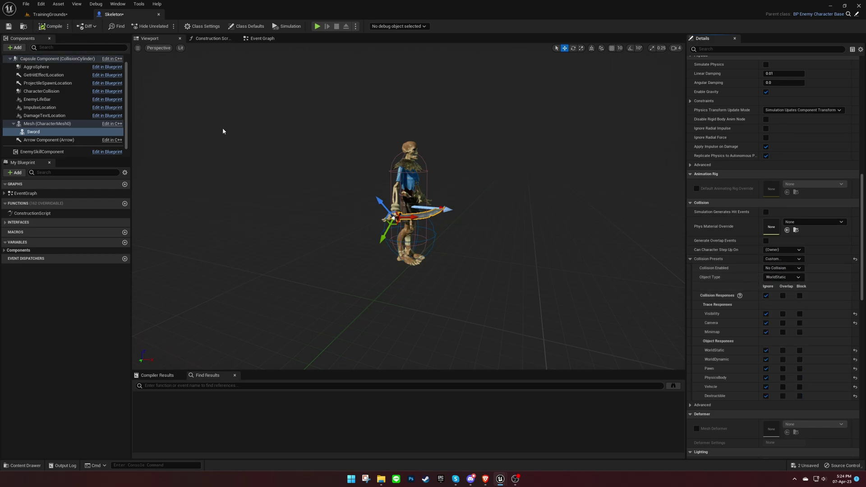
Step: Create an Animation Blueprint for Corpse_Skeleton in the CityofBrass_Enemies Animations folder
{"action": "left_click", "coordinate": [84, 125]}
{"action": "scroll", "coordinate": [756, 233], "scroll_direction": "up", "scroll_amount": 5}
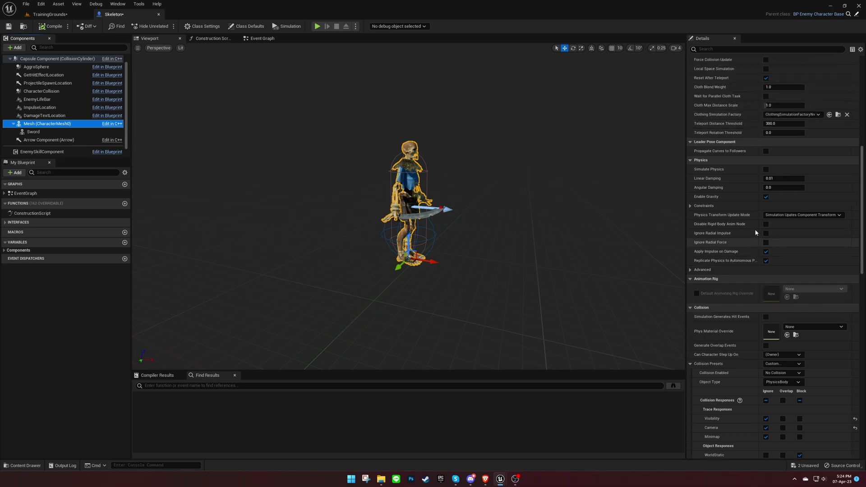
{"action": "scroll", "coordinate": [756, 233], "scroll_direction": "up", "scroll_amount": 4}
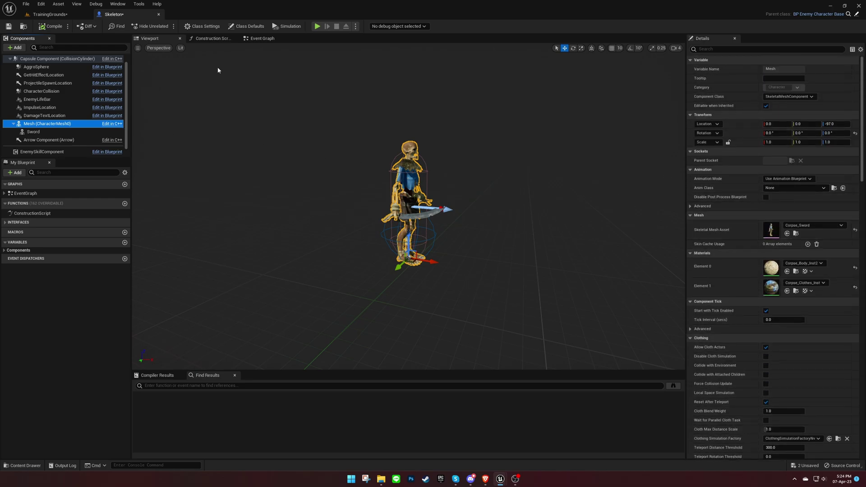
{"action": "left_click", "coordinate": [50, 14]}
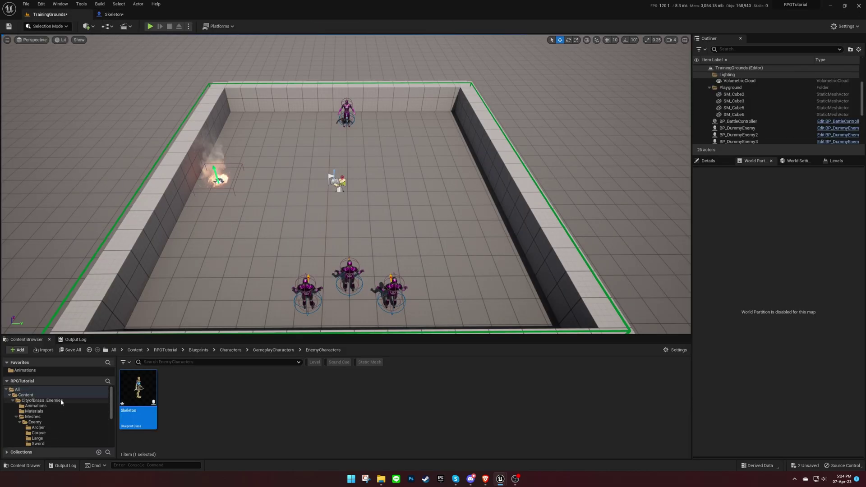
{"action": "left_click", "coordinate": [25, 369]}
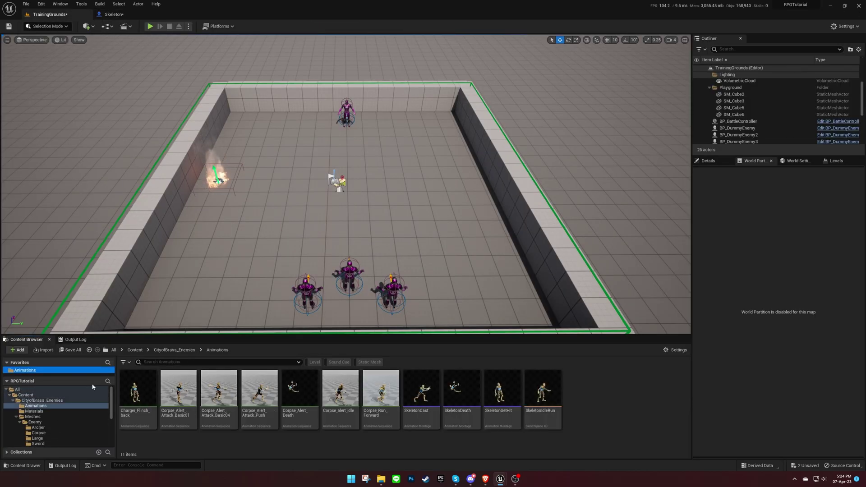
{"action": "right_click", "coordinate": [593, 405]}
{"action": "mouse_move", "coordinate": [659, 278]}
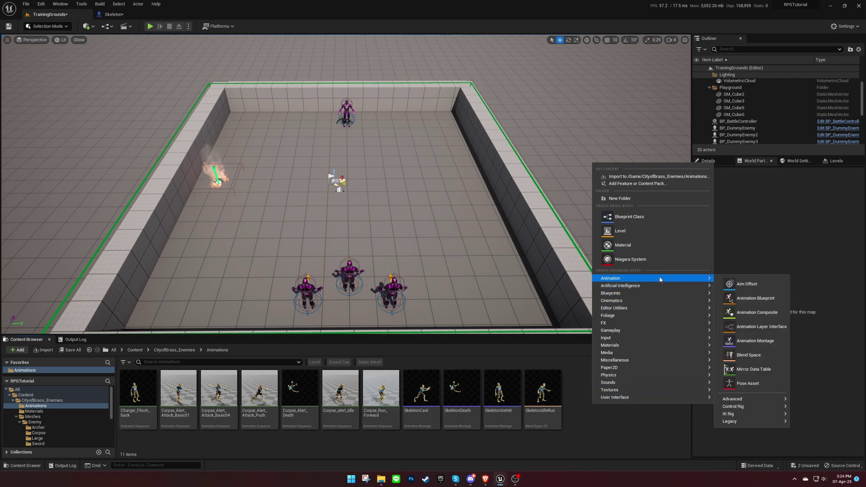
{"action": "left_click", "coordinate": [767, 298]}
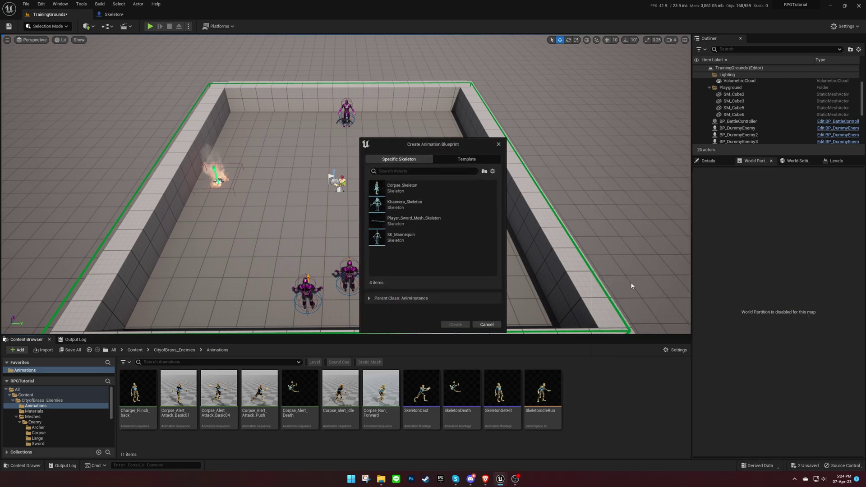
{"action": "left_click", "coordinate": [429, 191]}
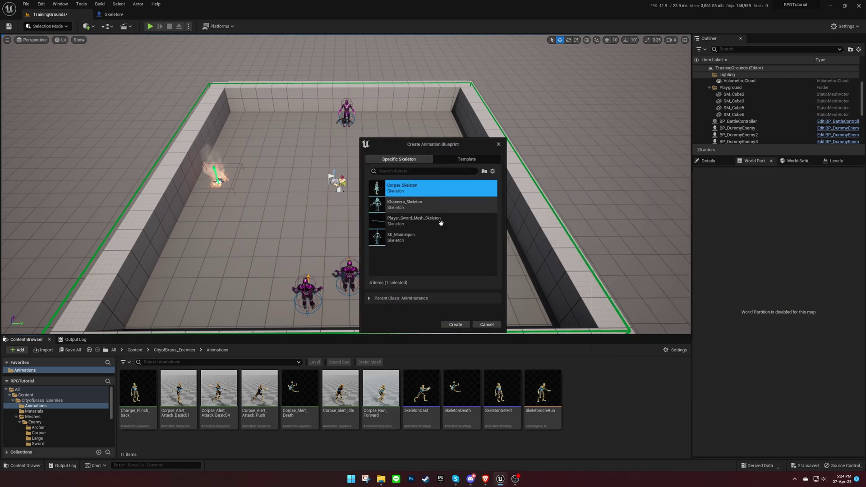
{"action": "left_click", "coordinate": [455, 325]}
Step: Name the new Animation Blueprint SkeletonAnimationBlueprint and open its Event Graph
{"action": "type", "text": "Skeleton"}
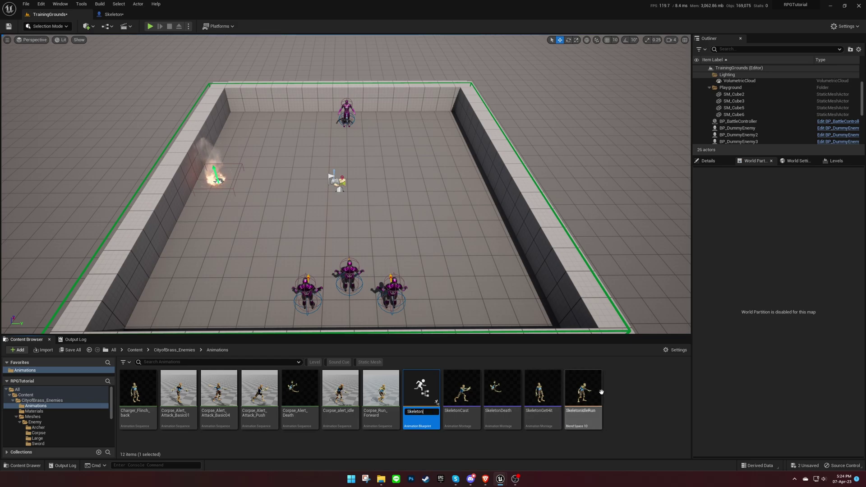
{"action": "type", "text": "AnimationBlue"}
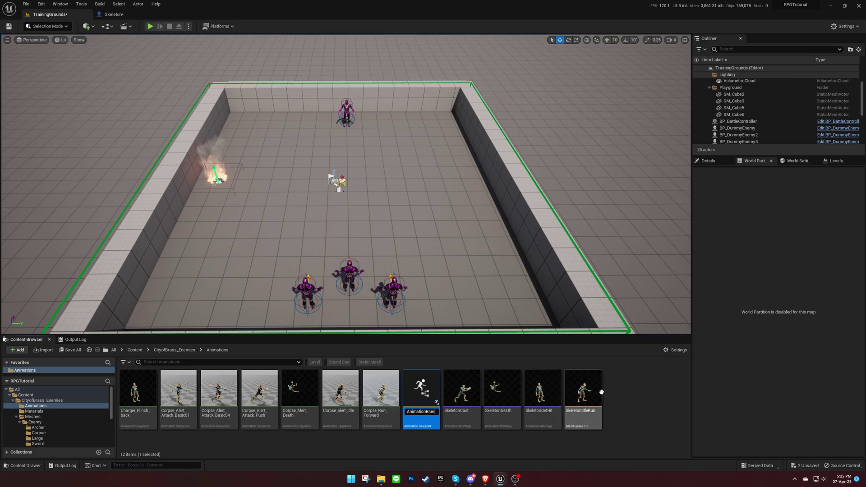
{"action": "type", "text": "print"}
{"action": "key", "text": "Return"}
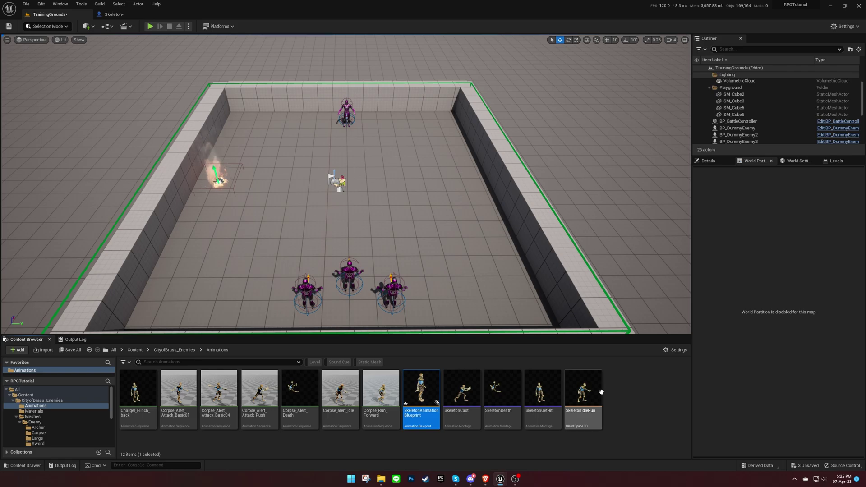
{"action": "key", "text": "Return"}
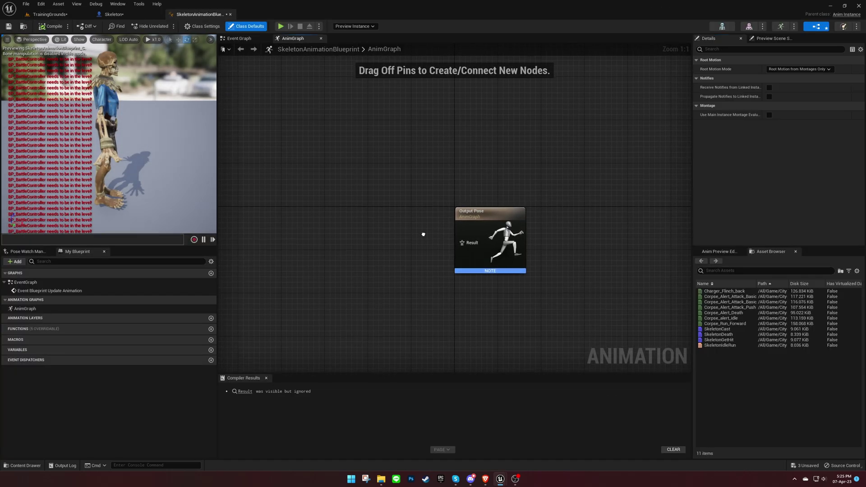
{"action": "left_click", "coordinate": [241, 40]}
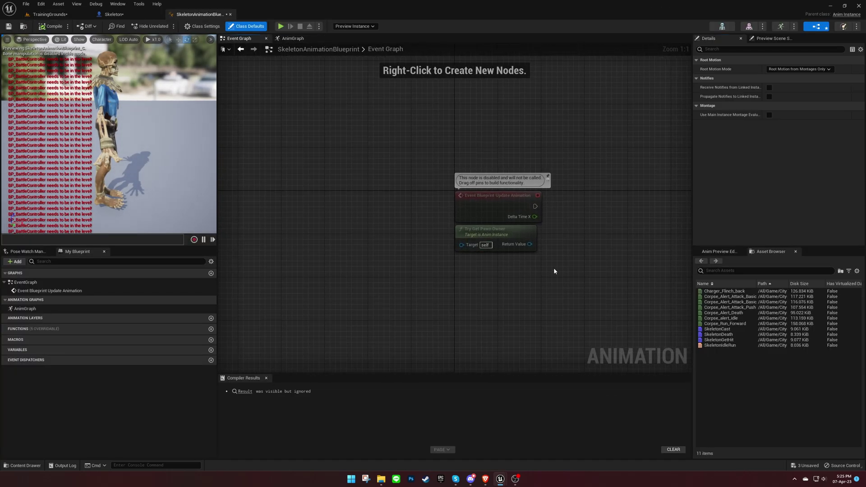
{"action": "right_click_drag", "start_coordinate": [554, 267], "coordinate": [438, 249]}
Step: Switch to the Top-Down RPG Template documentation in the browser and copy the name ABP_Gameplay from section 3.1.2
{"action": "left_click", "coordinate": [486, 478]}
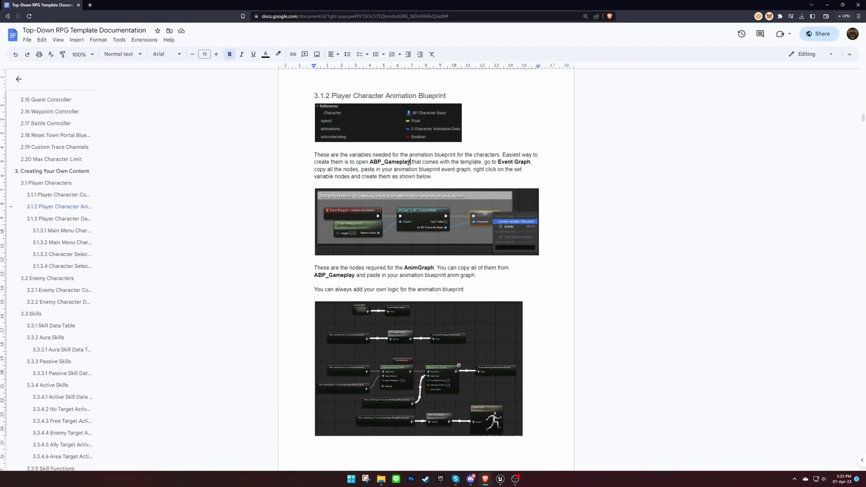
{"action": "left_click_drag", "start_coordinate": [410, 162], "coordinate": [370, 162]}
{"action": "key", "text": "ctrl+c"}
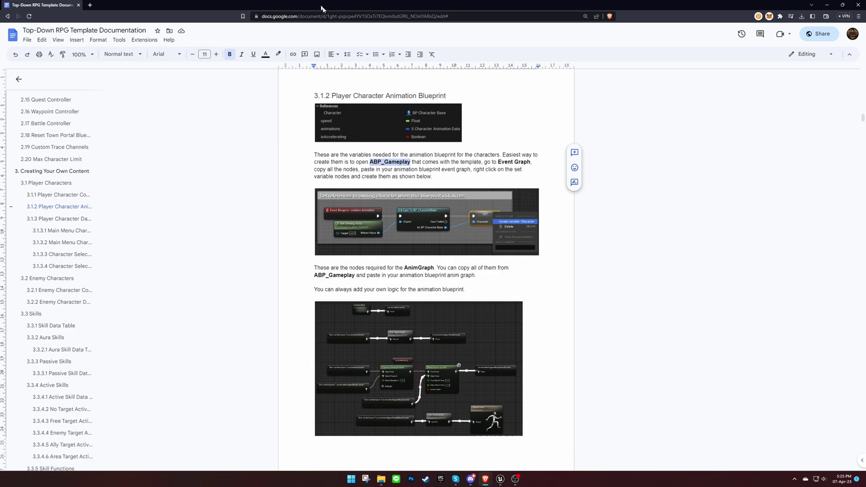
{"action": "key", "text": "alt+Tab"}
Step: Search the TopDownRPGTemplate content folder for ABP_Gameplay and open that Animation Blueprint
{"action": "left_click", "coordinate": [50, 14]}
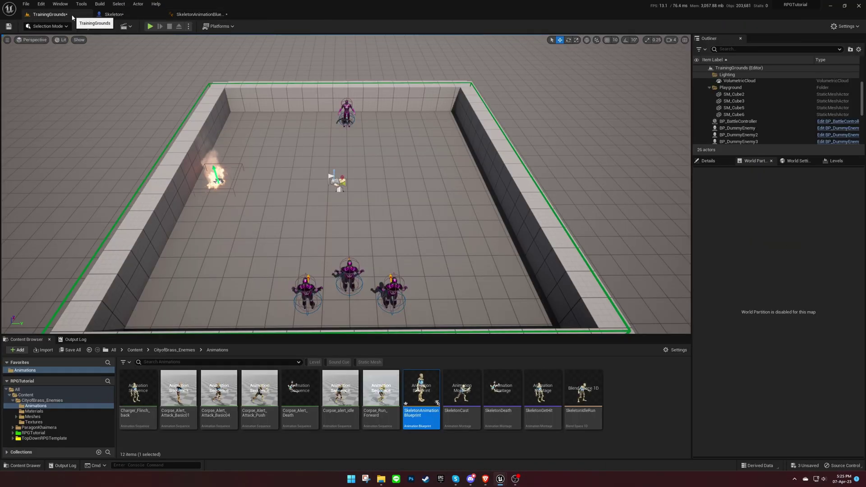
{"action": "left_click", "coordinate": [52, 439]}
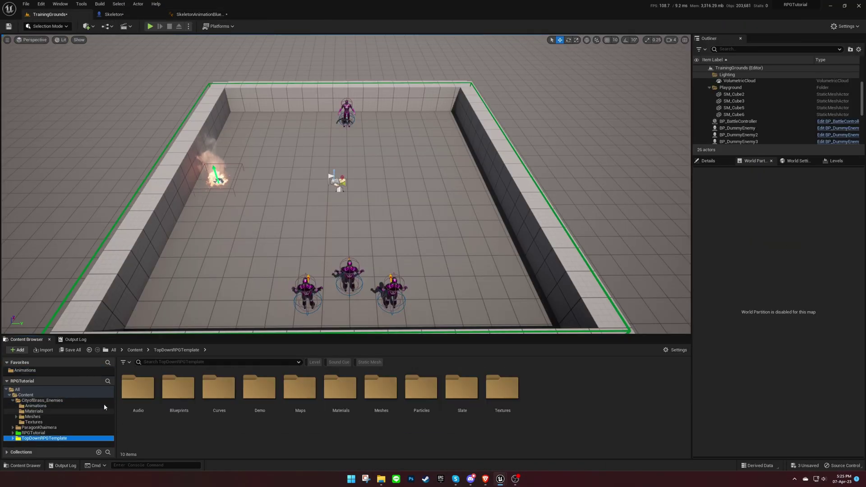
{"action": "left_click", "coordinate": [166, 362]}
{"action": "key", "text": "ctrl+v"}
{"action": "double_click", "coordinate": [138, 390]}
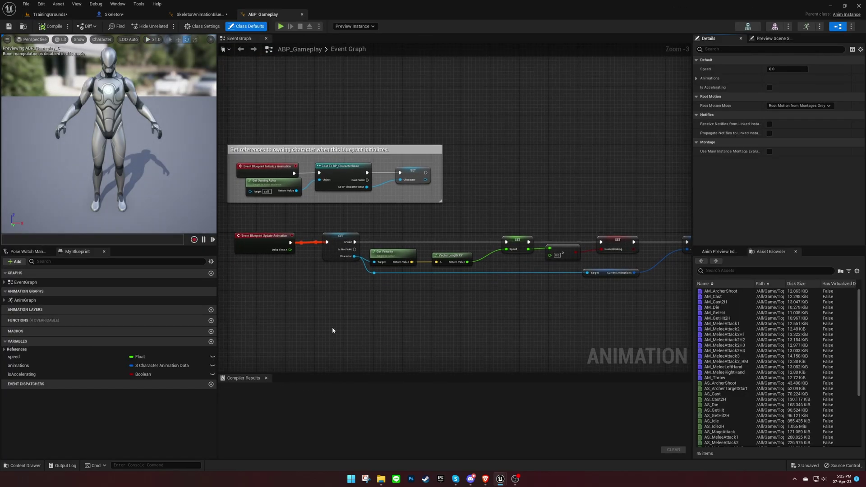
Step: Replace the default nodes in SkeletonAnimationBlueprint's Event Graph with all the Event Graph nodes copied from ABP_Gameplay
{"action": "scroll", "coordinate": [332, 326], "scroll_direction": "down", "scroll_amount": 1}
{"action": "left_click_drag", "start_coordinate": [251, 185], "coordinate": [638, 319]}
{"action": "left_click", "coordinate": [199, 14]}
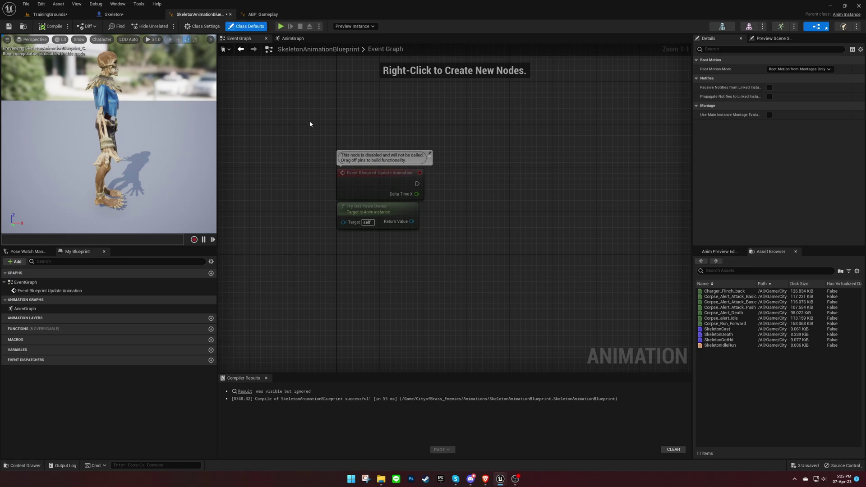
{"action": "left_click_drag", "start_coordinate": [309, 120], "coordinate": [437, 240]}
{"action": "key", "text": "Delete"}
{"action": "key", "text": "ctrl+v"}
{"action": "scroll", "coordinate": [416, 215], "scroll_direction": "down", "scroll_amount": 4}
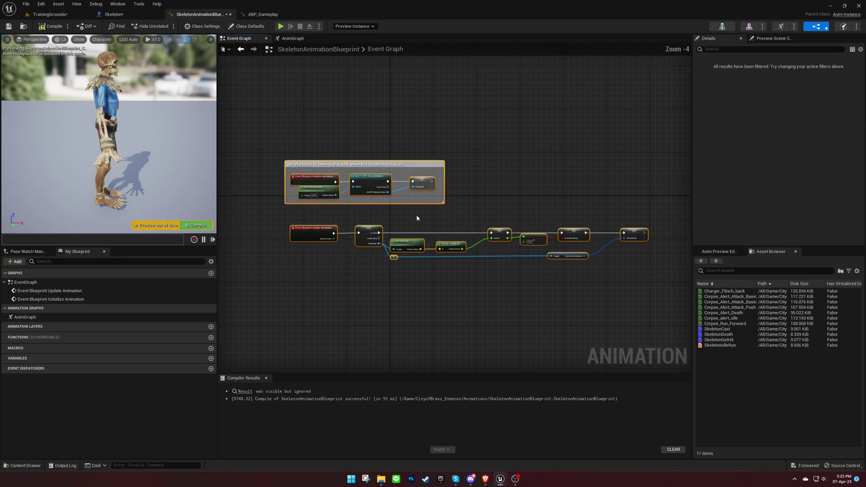
Step: Compile SkeletonAnimationBlueprint and create the missing Character and speed variables from their Set nodes
{"action": "left_click", "coordinate": [197, 225]}
{"action": "scroll", "coordinate": [422, 190], "scroll_direction": "up", "scroll_amount": 3}
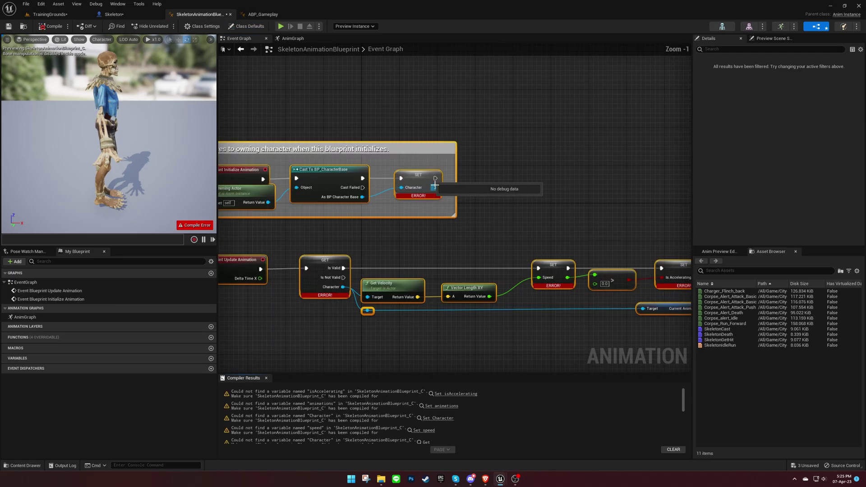
{"action": "left_click", "coordinate": [421, 175]}
{"action": "right_click", "coordinate": [422, 175]}
{"action": "left_click", "coordinate": [451, 189]}
{"action": "right_click", "coordinate": [564, 268]}
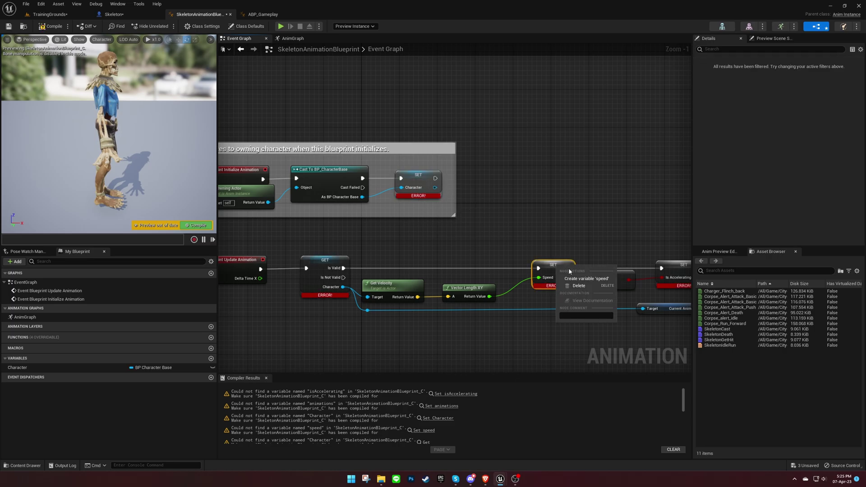
{"action": "left_click", "coordinate": [599, 272]}
Step: Create the isAccelerating and animations variables from their Set nodes and recompile the Animation Blueprint
{"action": "right_click_drag", "start_coordinate": [599, 270], "coordinate": [322, 235]}
{"action": "right_click", "coordinate": [406, 238]}
{"action": "left_click", "coordinate": [431, 244]}
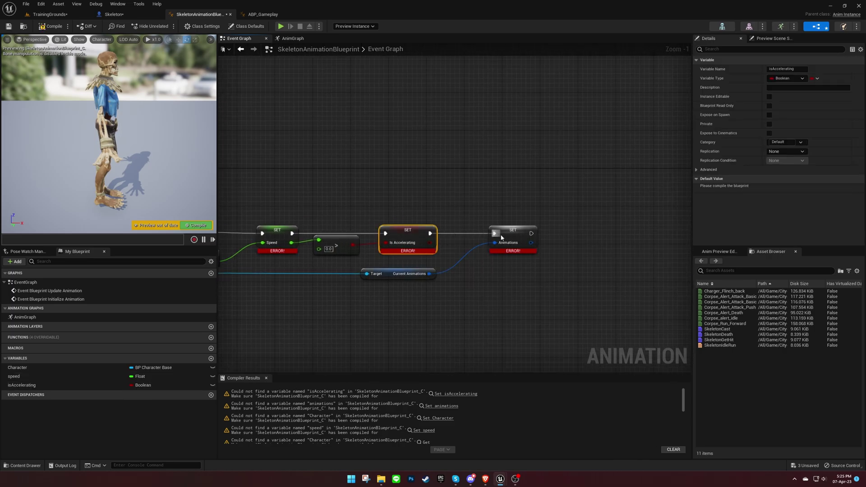
{"action": "right_click", "coordinate": [530, 240]}
{"action": "left_click", "coordinate": [534, 244]}
{"action": "key", "text": "F7"}
{"action": "key", "text": "Home"}
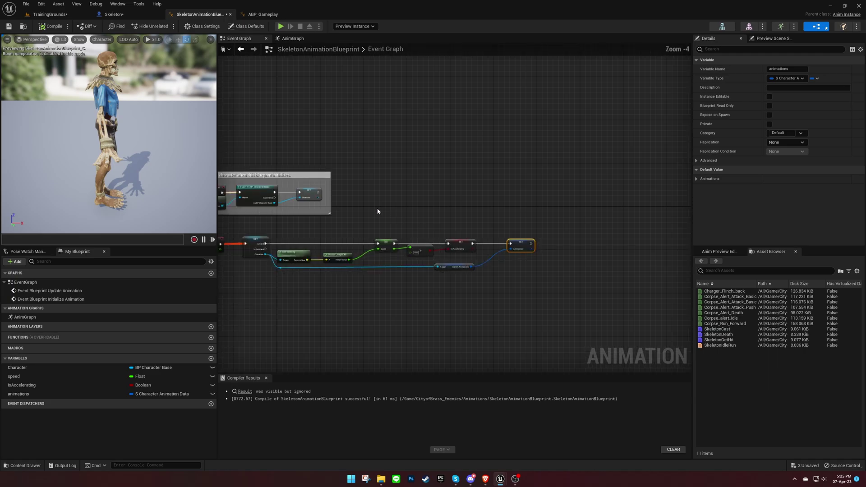
Step: Copy all the AnimGraph nodes from ABP_Gameplay into SkeletonAnimationBlueprint's AnimGraph
{"action": "left_click", "coordinate": [293, 39]}
{"action": "left_click", "coordinate": [270, 14]}
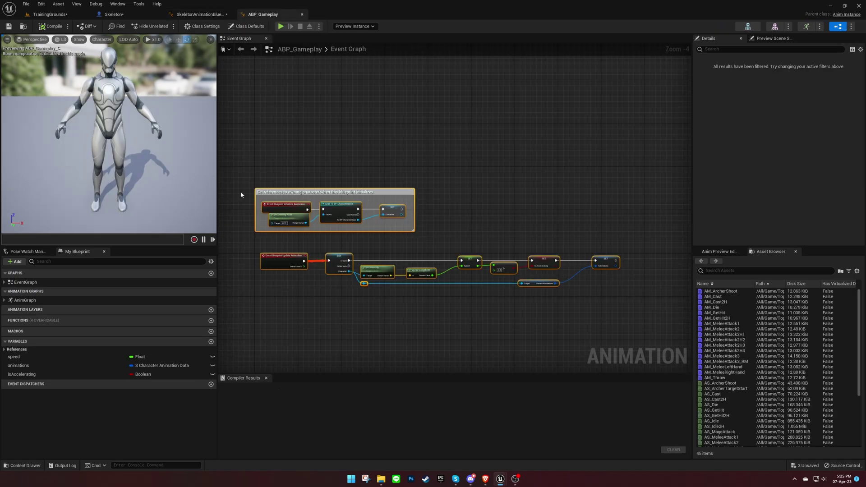
{"action": "double_click", "coordinate": [111, 300]}
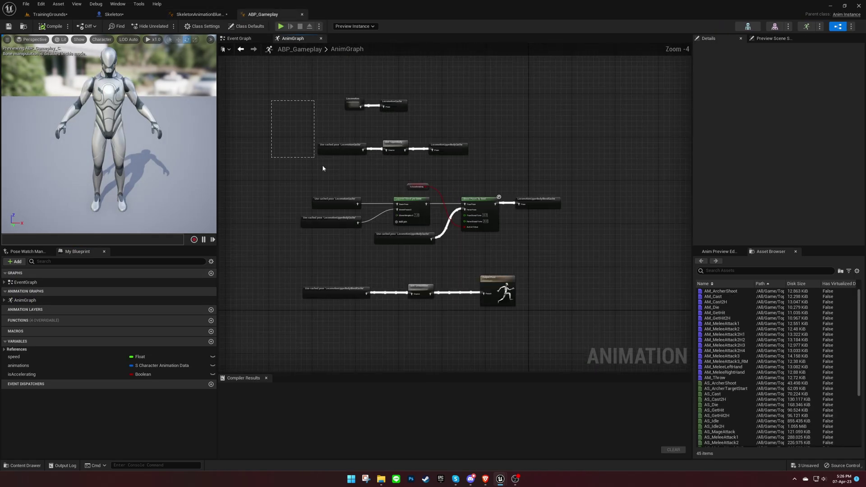
{"action": "left_click_drag", "start_coordinate": [322, 168], "coordinate": [536, 323]}
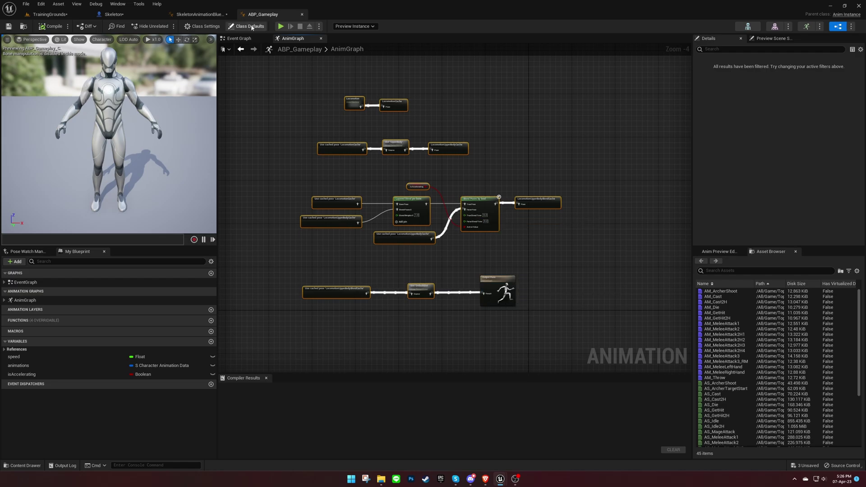
{"action": "left_click", "coordinate": [198, 14]}
{"action": "key", "text": "ctrl+v"}
{"action": "scroll", "coordinate": [348, 162], "scroll_direction": "down", "scroll_amount": 1}
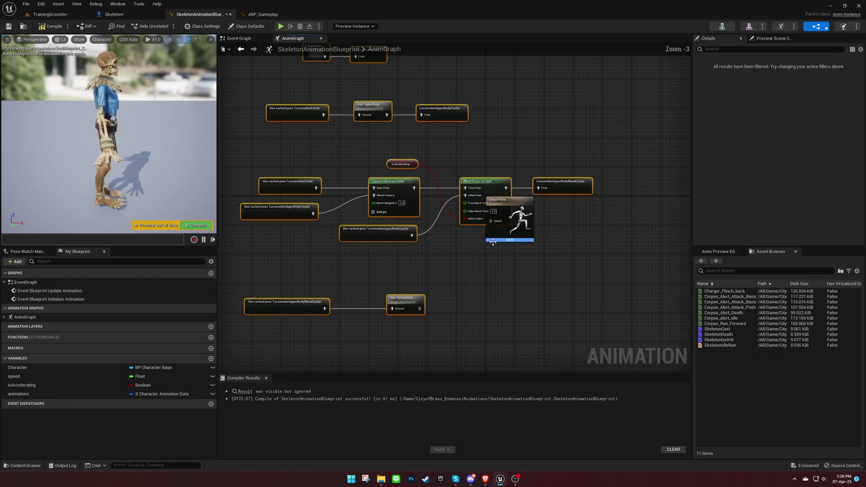
Step: Move the Output Pose node beside the DefaultSlot node, connect the slot's output to Result and compile
{"action": "left_click_drag", "start_coordinate": [493, 242], "coordinate": [465, 347]}
{"action": "scroll", "coordinate": [465, 347], "scroll_direction": "up", "scroll_amount": 2}
{"action": "left_click_drag", "start_coordinate": [417, 308], "coordinate": [477, 310]}
{"action": "left_click", "coordinate": [197, 225]}
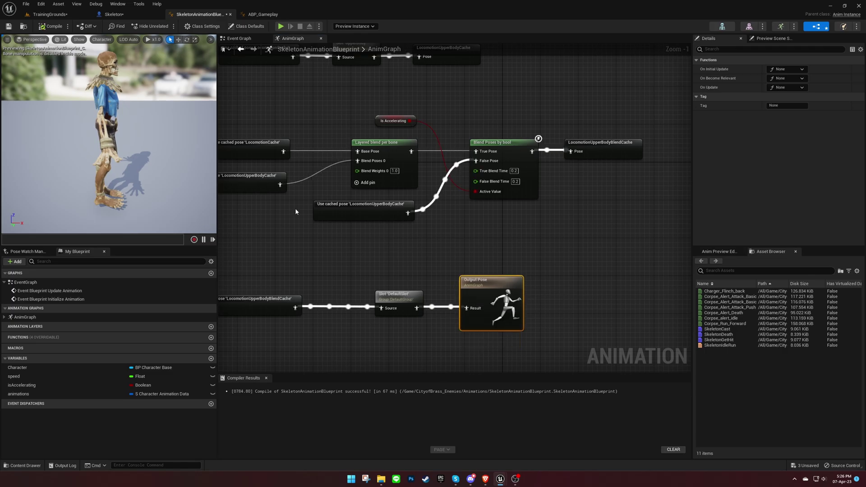
{"action": "scroll", "coordinate": [302, 209], "scroll_direction": "down", "scroll_amount": 3}
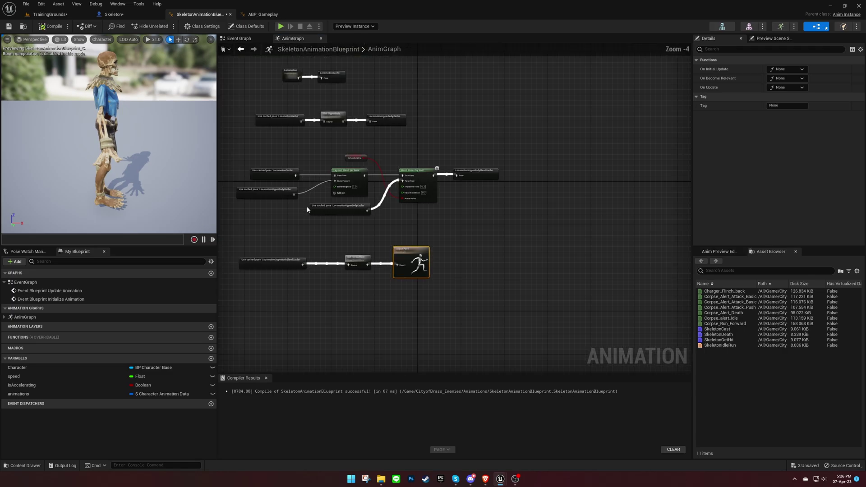
Step: Assign SkeletonAnimationBlueprint as the Anim Class of the Skeleton blueprint's Mesh component
{"action": "left_click", "coordinate": [119, 16]}
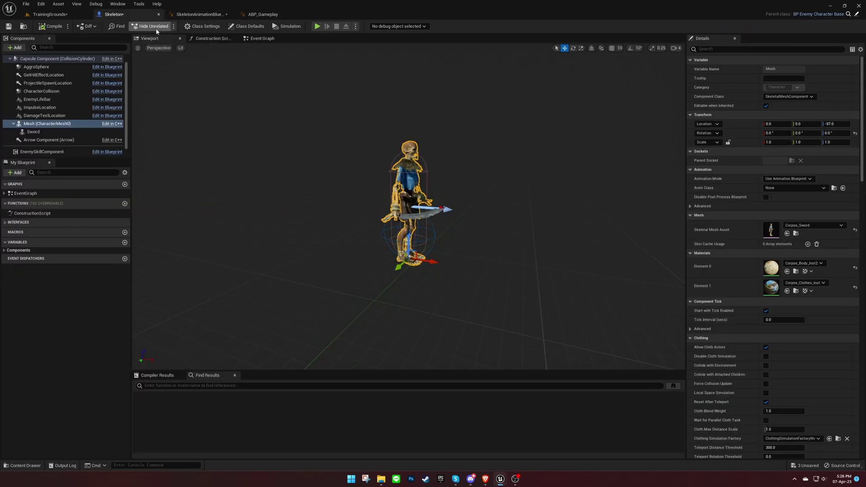
{"action": "left_click", "coordinate": [824, 188]}
{"action": "type", "text": "skele"}
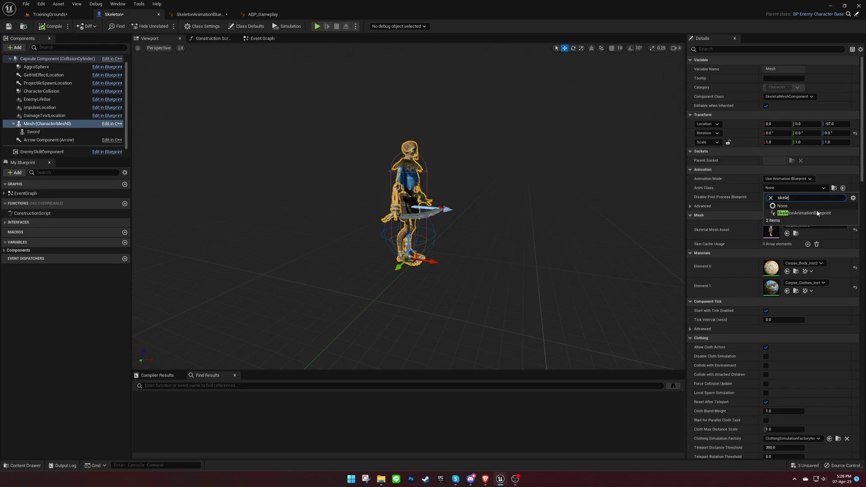
{"action": "left_click", "coordinate": [816, 213]}
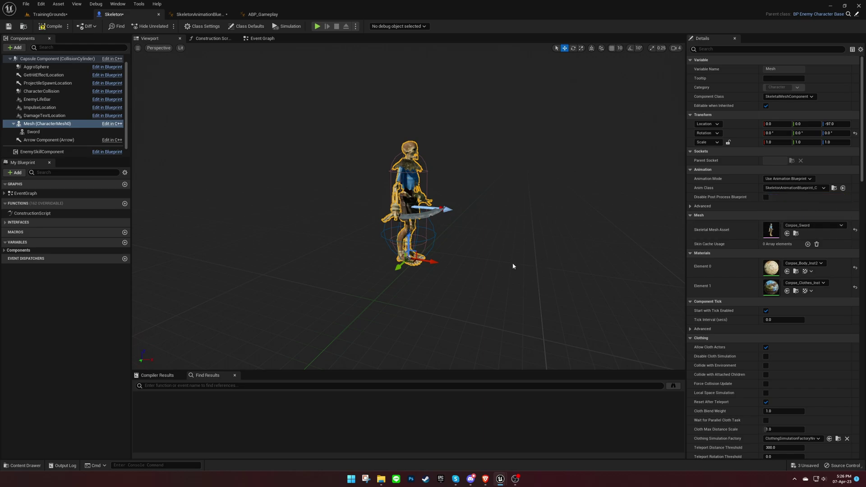
Step: Select the Skeleton blueprint's root and open its Enemy Character ID for editing
{"action": "scroll", "coordinate": [86, 63], "scroll_direction": "up", "scroll_amount": 1}
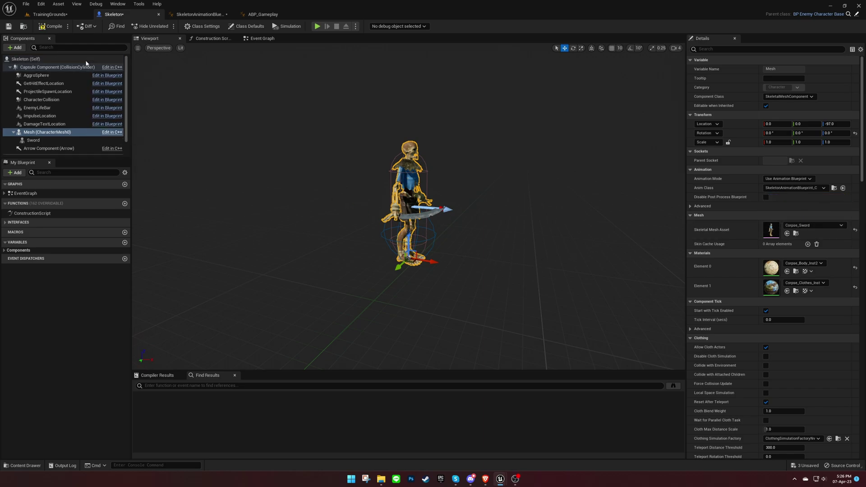
{"action": "left_click", "coordinate": [85, 59]}
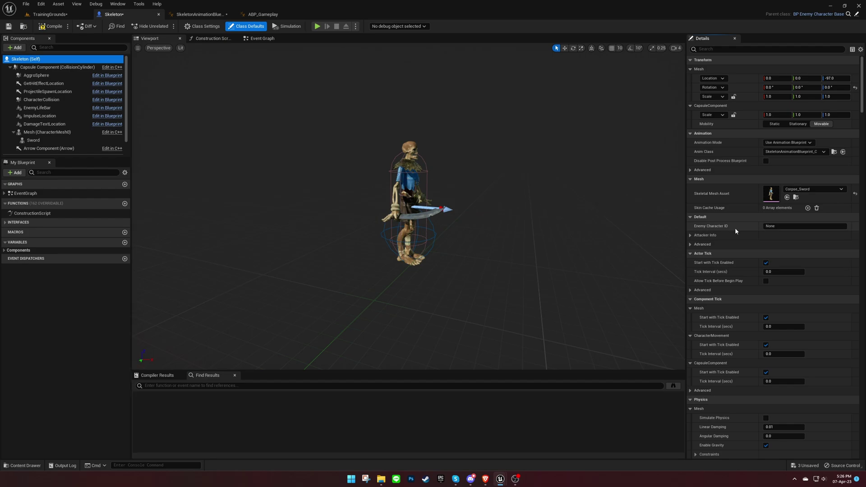
{"action": "left_click", "coordinate": [768, 226]}
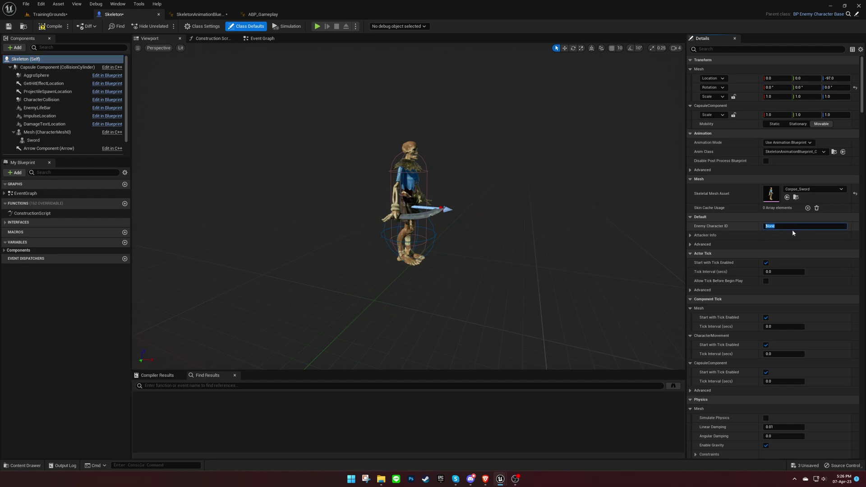
Step: Clear the asset filter and open the RPGTutorial/Blueprints/DataTables folder from the TrainingGrounds level editor
{"action": "left_click", "coordinate": [50, 14]}
{"action": "left_click", "coordinate": [134, 410]}
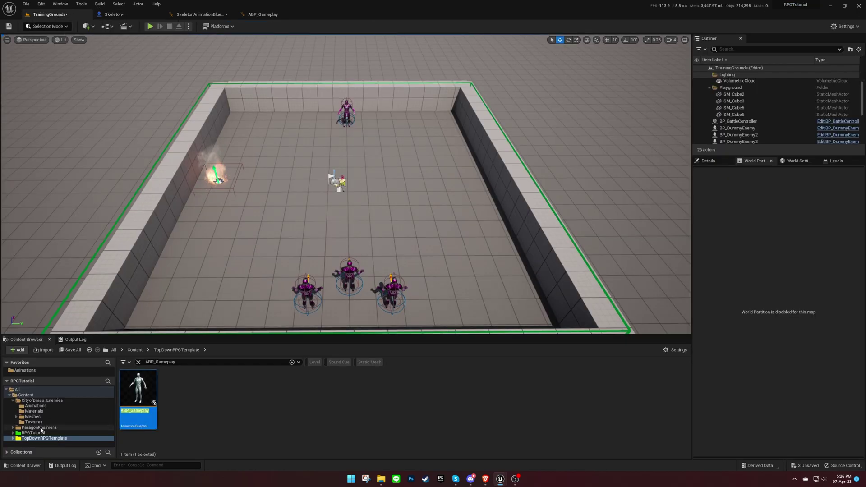
{"action": "left_click", "coordinate": [33, 432]}
{"action": "left_click", "coordinate": [182, 364]}
{"action": "key", "text": "ctrl+a"}
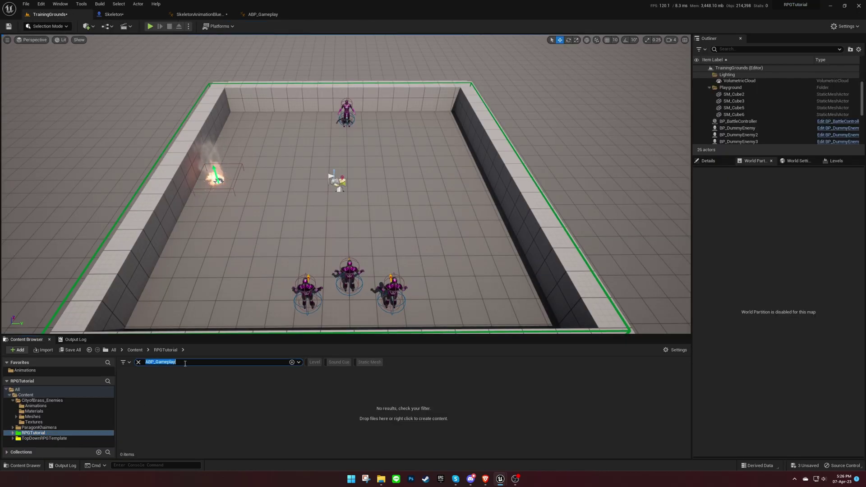
{"action": "key", "text": "BackSpace"}
{"action": "double_click", "coordinate": [138, 387]}
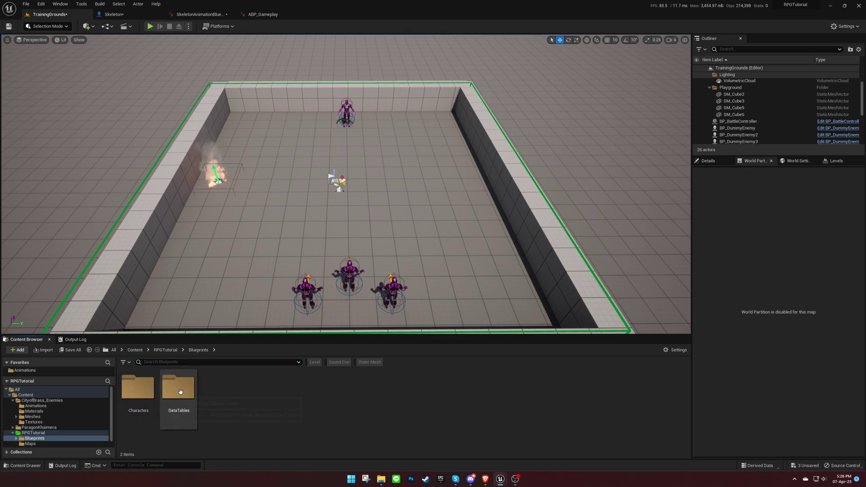
{"action": "double_click", "coordinate": [178, 389]}
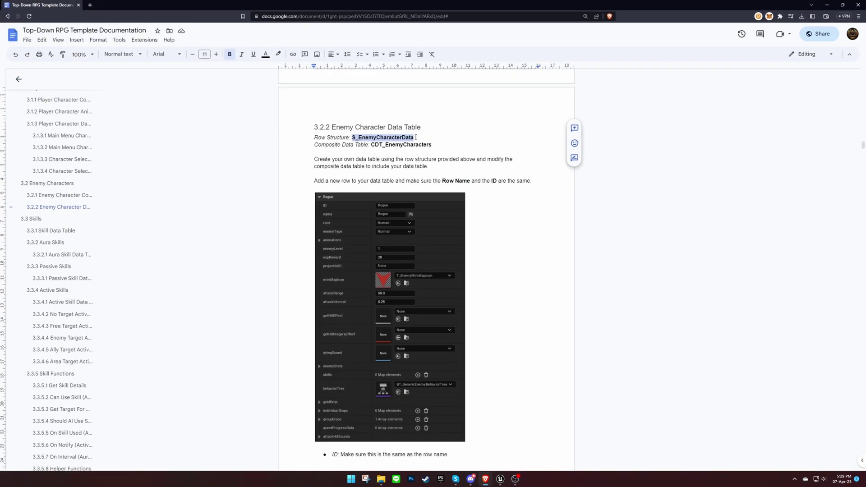
Step: Switch to Unreal Editor, create a data table named RPGEnemyCharacters with the S_EnemyCharacterData row structure in DataTables, and open it
{"action": "key", "text": "alt+Tab"}
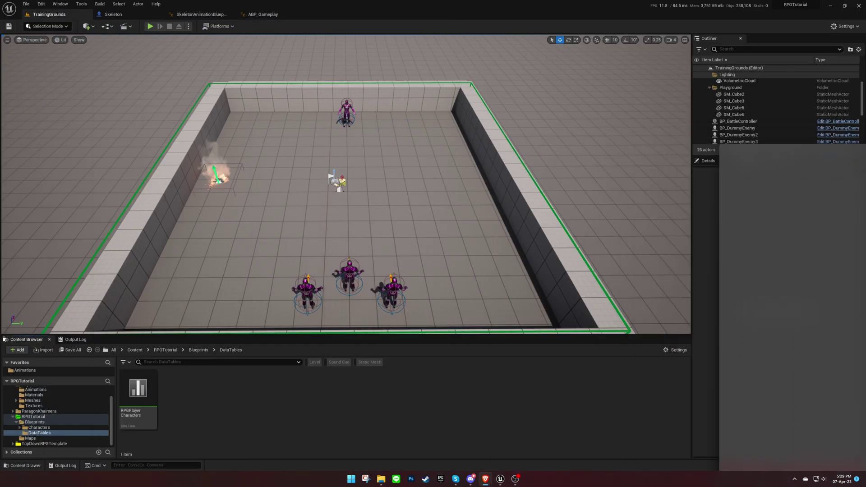
{"action": "right_click", "coordinate": [358, 426]}
{"action": "mouse_move", "coordinate": [352, 357]}
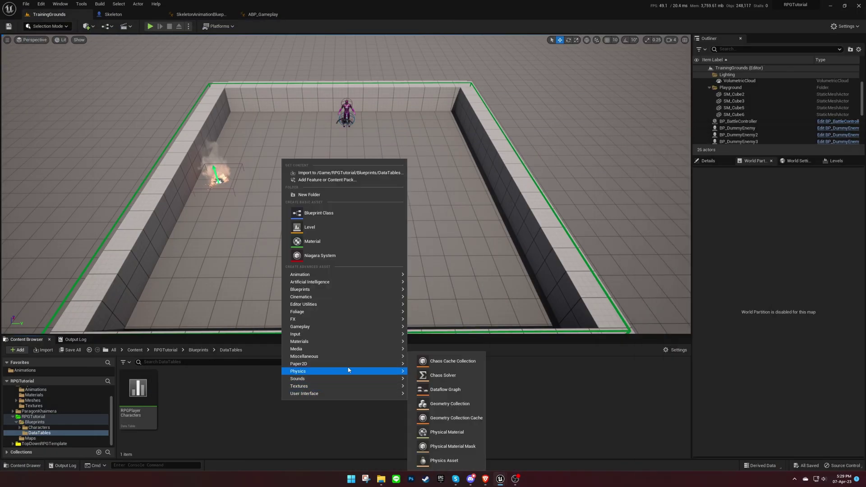
{"action": "left_click", "coordinate": [451, 251]}
{"action": "left_click", "coordinate": [432, 231]}
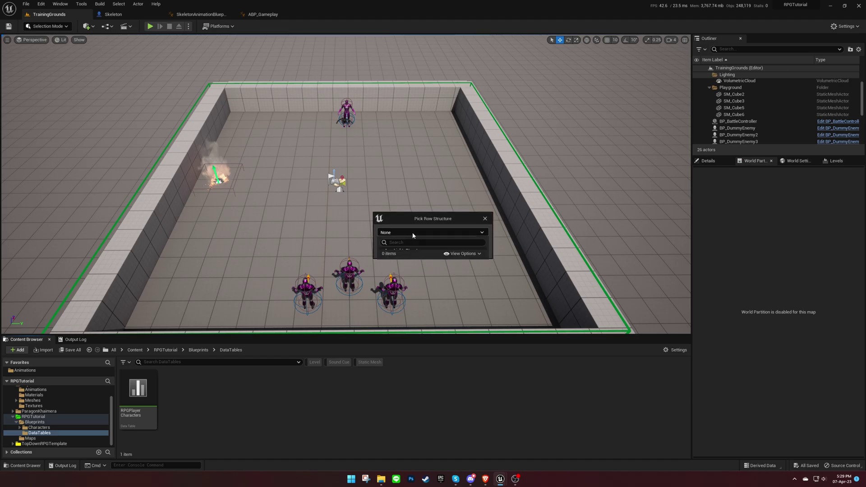
{"action": "type", "text": "S_EnemyCharacterData"}
{"action": "left_click", "coordinate": [411, 251]}
{"action": "left_click", "coordinate": [452, 241]}
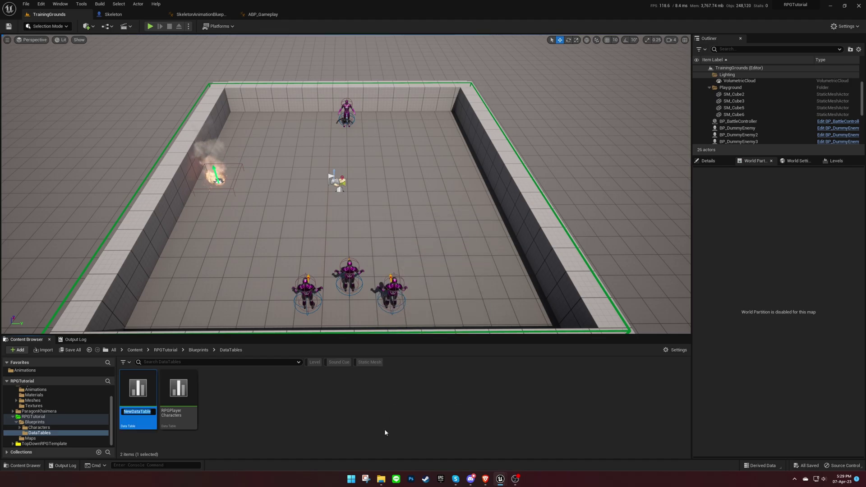
{"action": "type", "text": "RPGEnemy"}
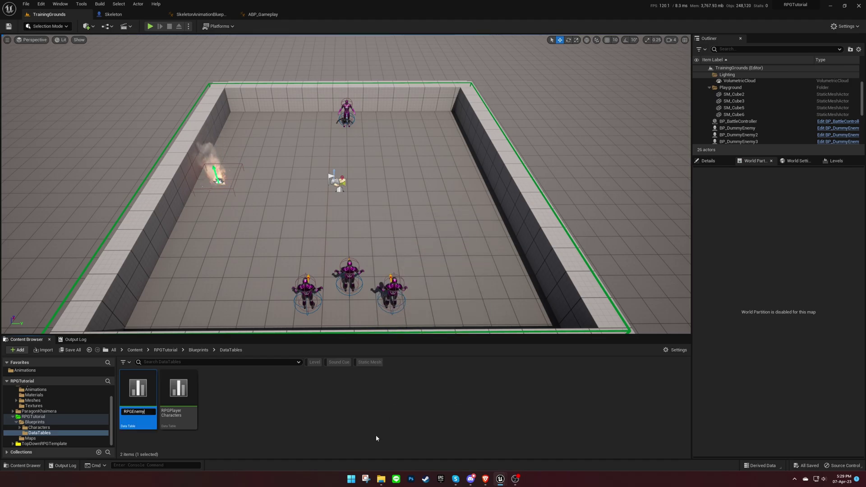
{"action": "type", "text": "Characters"}
{"action": "key", "text": "Return"}
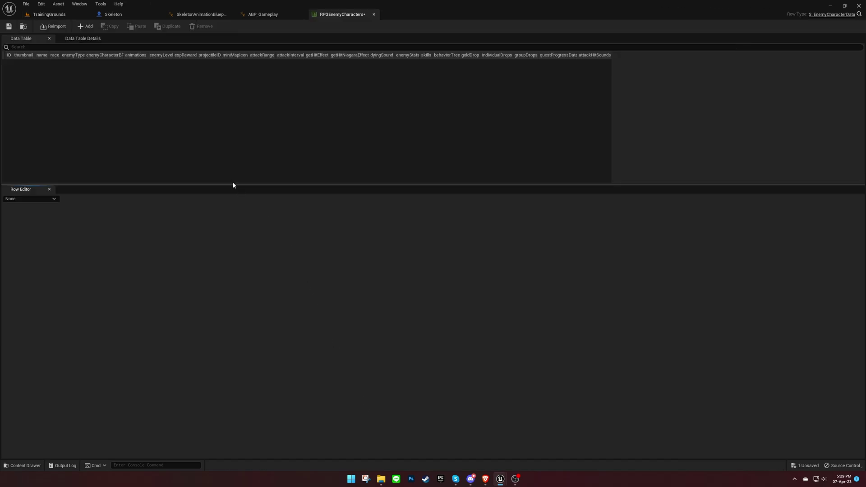
Step: Add a row to the RPGEnemyCharacters data table and rename it skeleton
{"action": "left_click", "coordinate": [86, 26]}
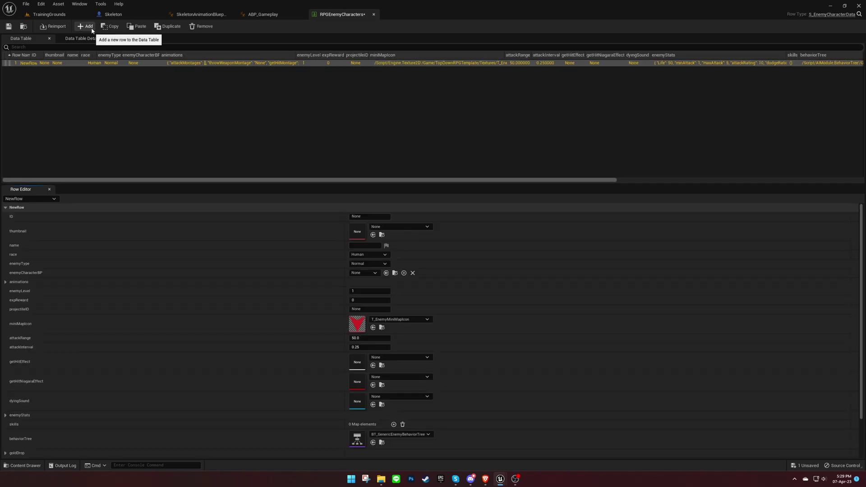
{"action": "left_click_drag", "start_coordinate": [27, 55], "coordinate": [48, 55]}
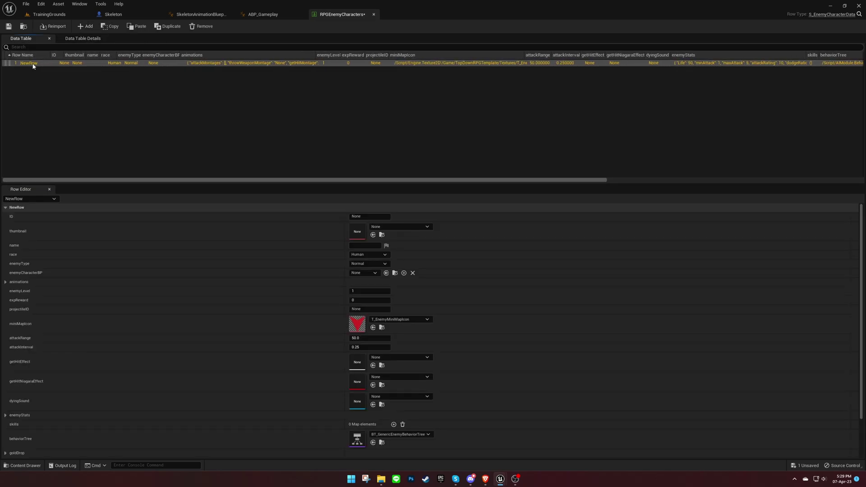
{"action": "double_click", "coordinate": [33, 64]}
{"action": "type", "text": "skeleton"}
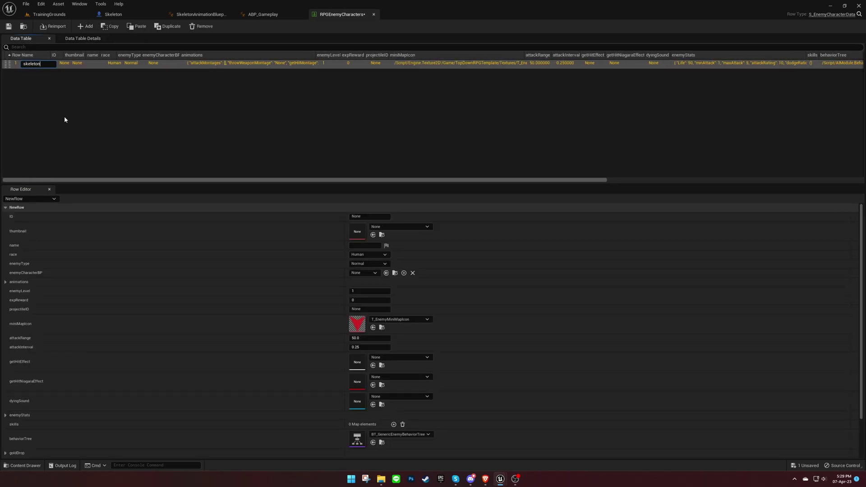
{"action": "key", "text": "Return"}
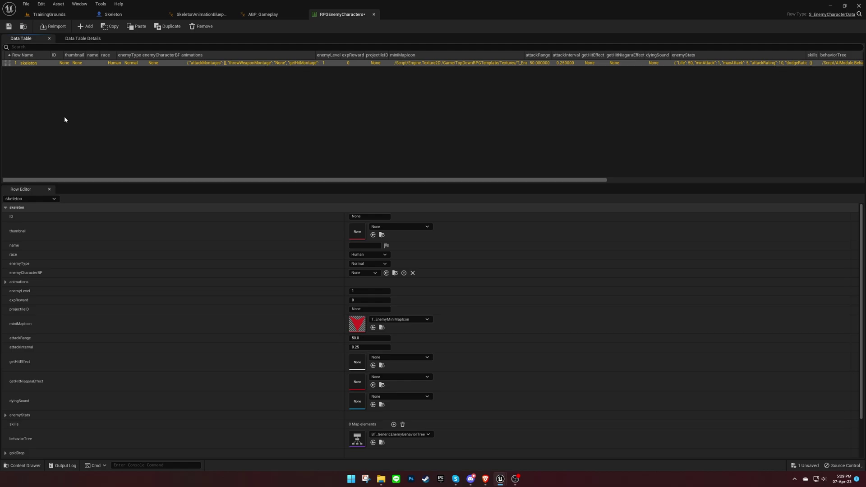
Step: Set the skeleton row's ID to skeleton and its name to Skeleton
{"action": "left_click", "coordinate": [374, 216]}
{"action": "key", "text": "Return"}
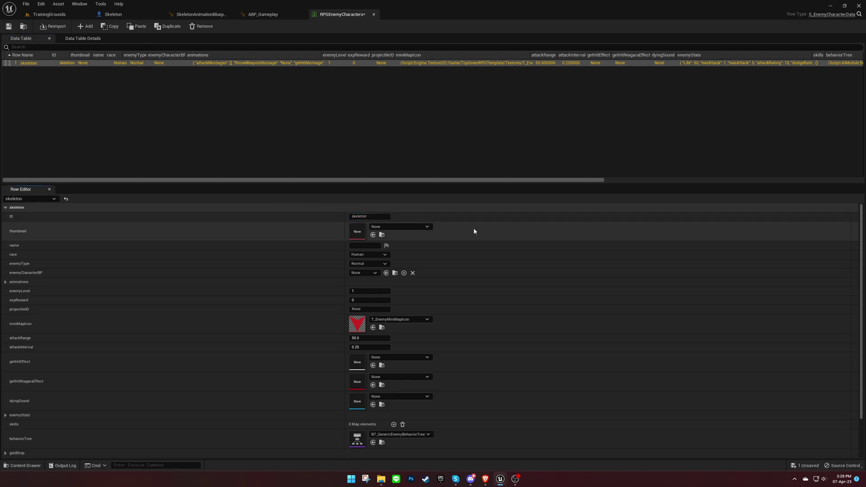
{"action": "scroll", "coordinate": [457, 227], "scroll_direction": "down", "scroll_amount": 1}
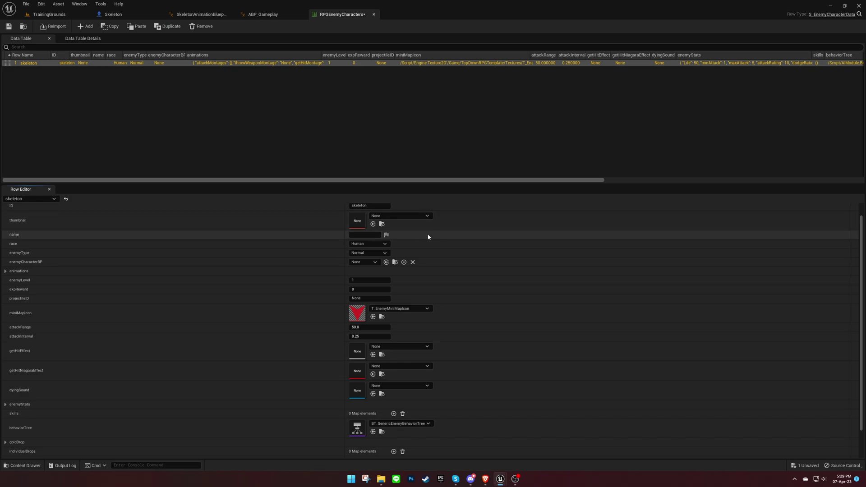
{"action": "left_click", "coordinate": [375, 233]}
{"action": "type", "text": "Skeleton"}
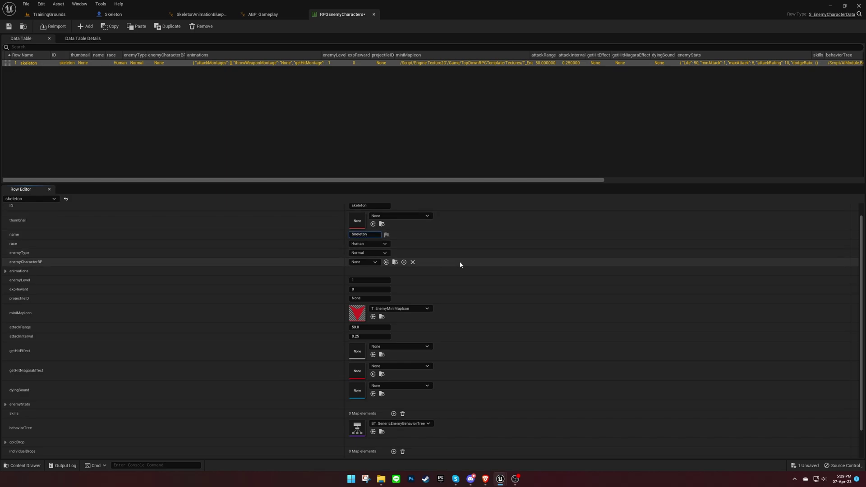
{"action": "key", "text": "Return"}
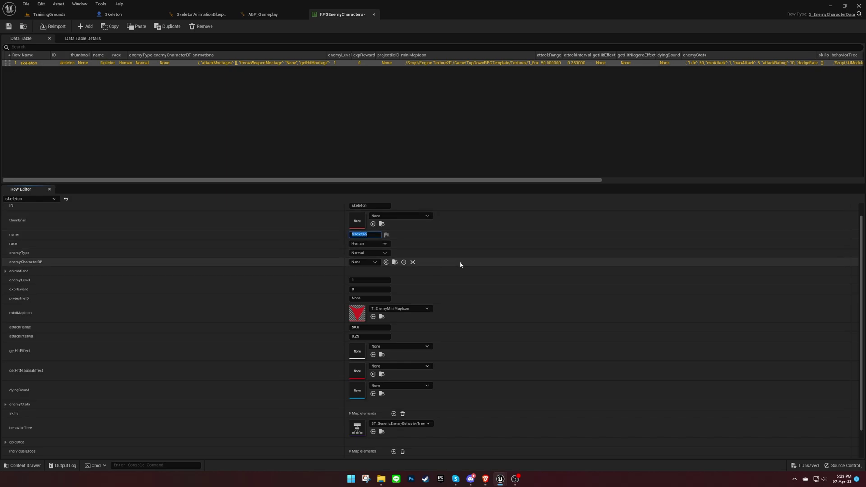
Step: Set the skeleton row's race to Undead and its enemyCharacterBP to Skeleton
{"action": "left_click", "coordinate": [386, 244]}
{"action": "left_click", "coordinate": [383, 259]}
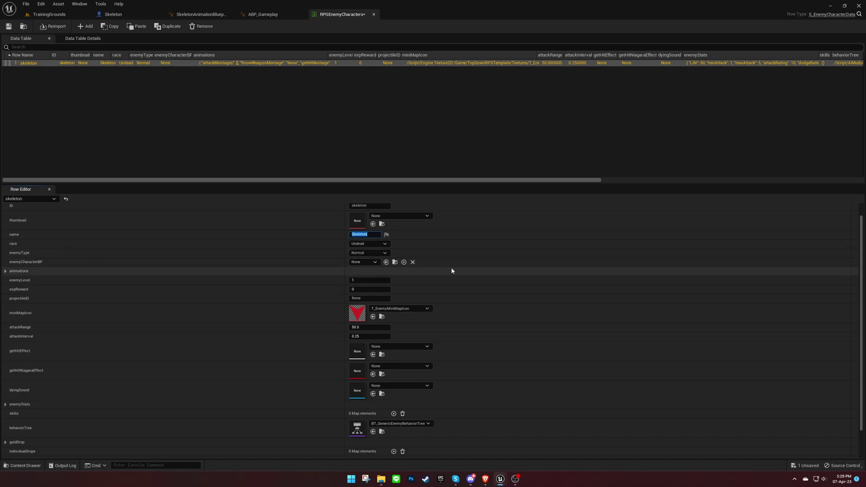
{"action": "left_click", "coordinate": [375, 263]}
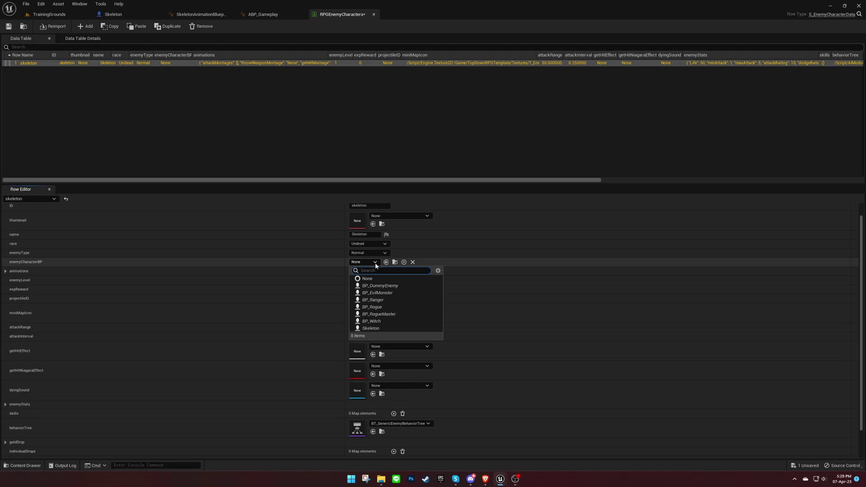
{"action": "type", "text": "skele"}
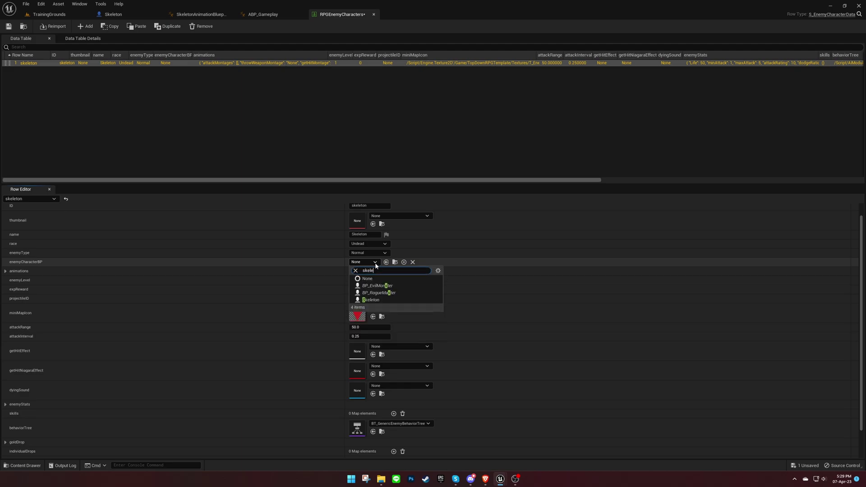
{"action": "type", "text": "t"}
{"action": "left_click", "coordinate": [380, 284]}
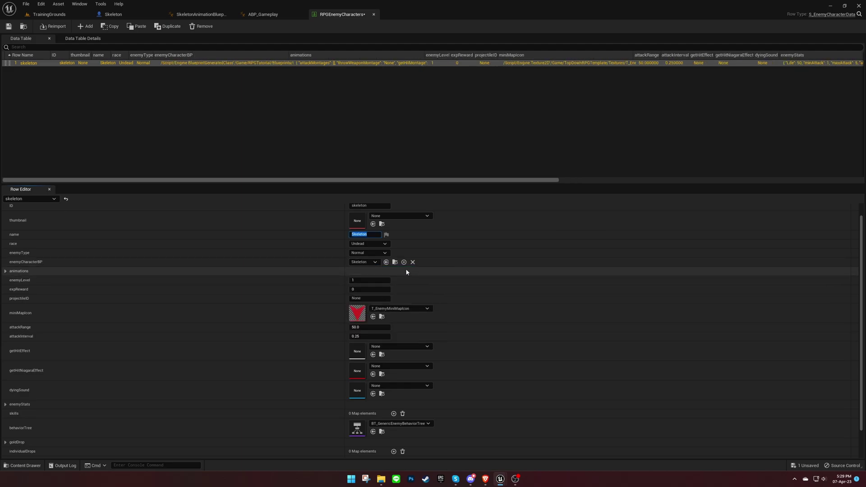
Step: Expand the skeleton row's animations and add two elements to the attackMontages array
{"action": "left_click", "coordinate": [447, 272]}
{"action": "scroll", "coordinate": [450, 277], "scroll_direction": "down", "scroll_amount": 1}
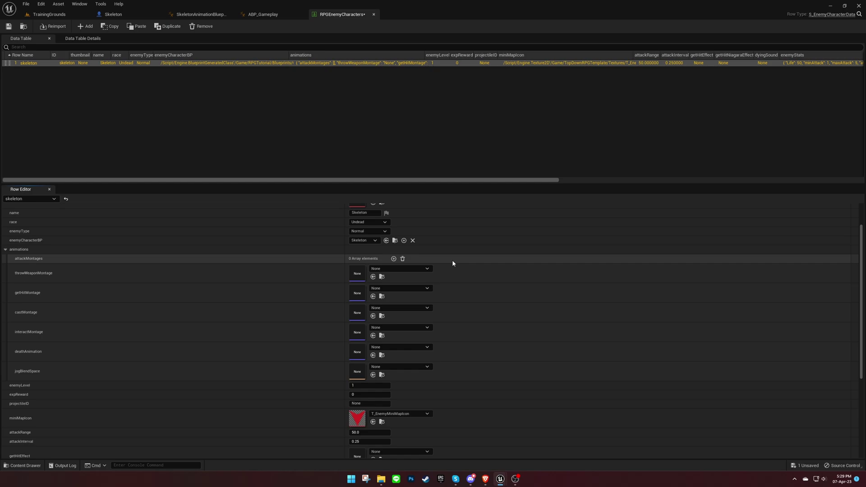
{"action": "left_click", "coordinate": [394, 259]}
{"action": "left_click", "coordinate": [394, 259]}
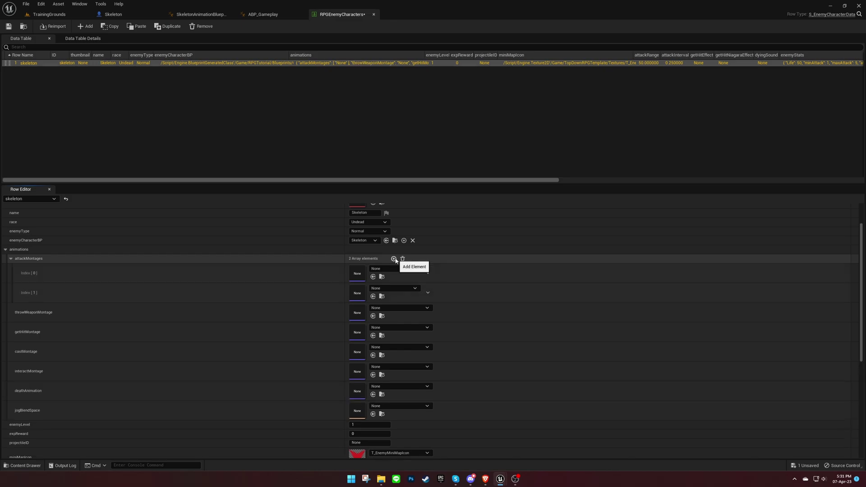
Step: Preview the Corpse_Alert_Attack_Basic01 animation from the CityofBrass_Enemies Animations folder
{"action": "left_click", "coordinate": [49, 14]}
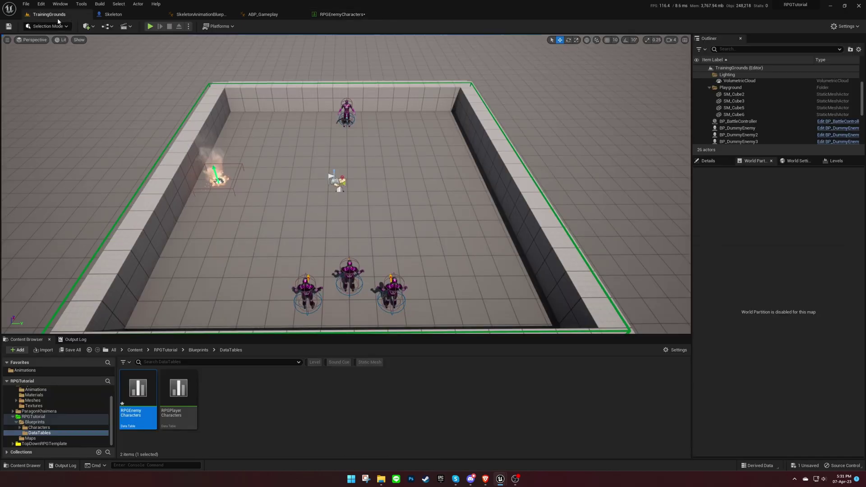
{"action": "left_click", "coordinate": [24, 371]}
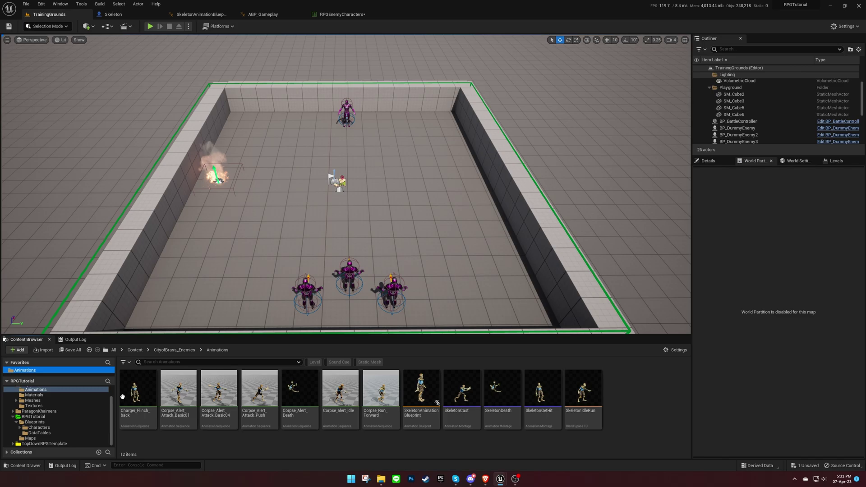
{"action": "double_click", "coordinate": [177, 392]}
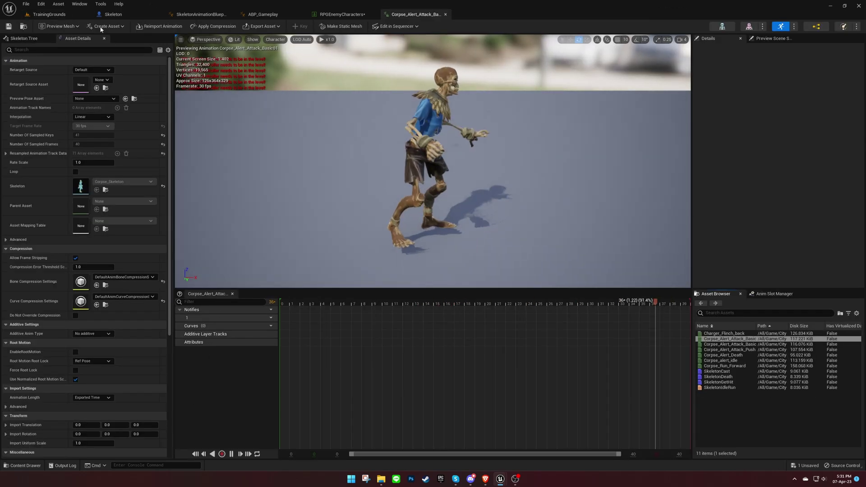
Step: Create an animation montage from Corpse_Alert_Attack_Basic01 in the Animations folder and name it SkeletonMelee1
{"action": "left_click", "coordinate": [56, 15]}
{"action": "right_click", "coordinate": [174, 396]}
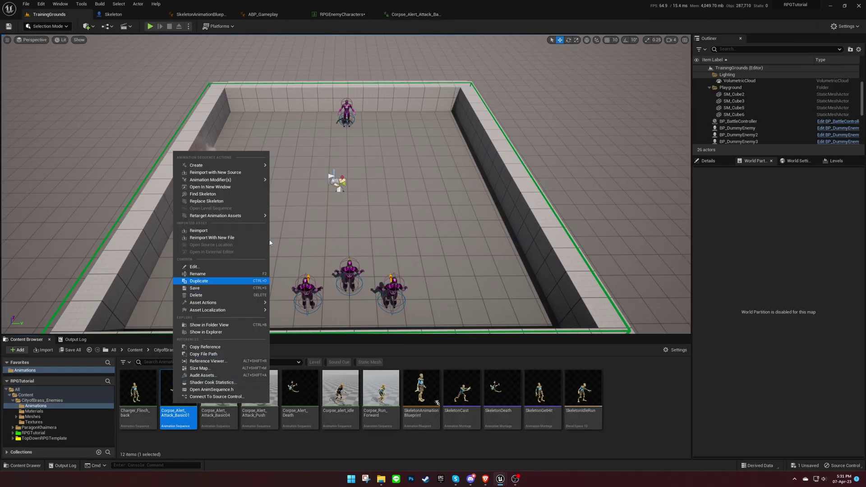
{"action": "mouse_move", "coordinate": [256, 168]}
{"action": "left_click", "coordinate": [307, 174]}
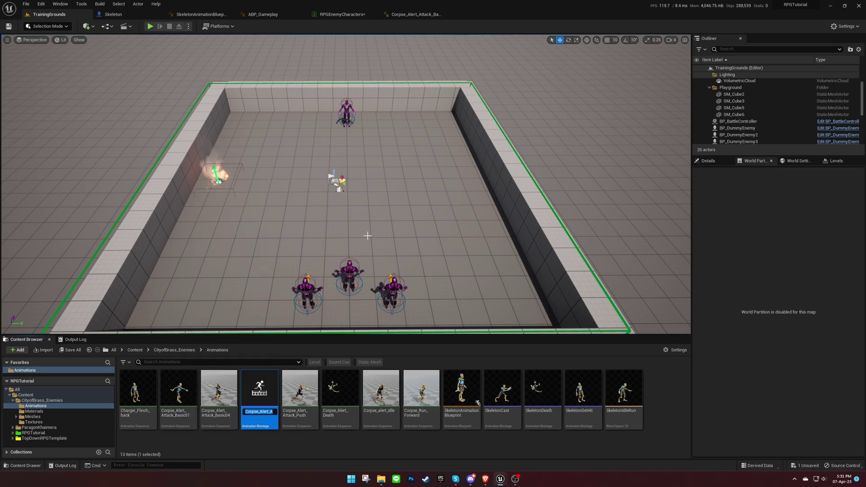
{"action": "type", "text": "Skeleton"}
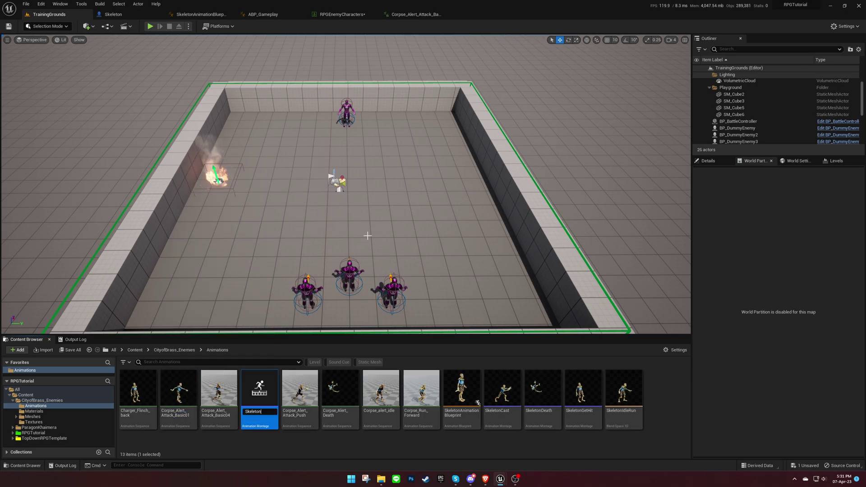
{"action": "type", "text": "Melee1"}
{"action": "key", "text": "Return"}
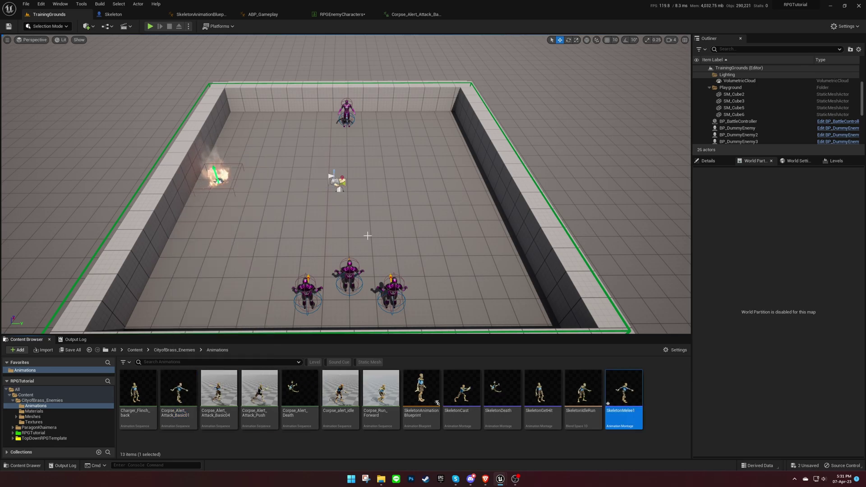
Step: Preview the Corpse_Alert_Attack_Basic04 animation from the Animations folder
{"action": "double_click", "coordinate": [219, 388]}
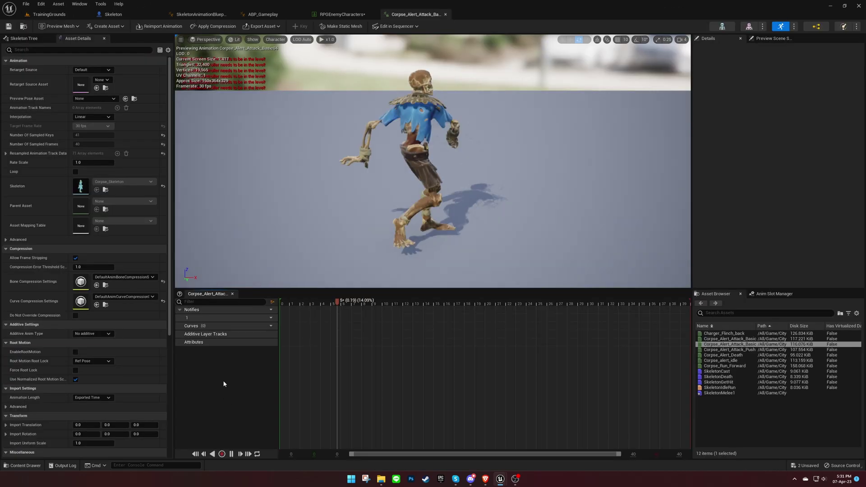
Step: Create an animation montage from Corpse_Alert_Attack_Basic04 in the Animations folder and name it SkeletonMelee2
{"action": "left_click", "coordinate": [49, 14]}
{"action": "right_click", "coordinate": [219, 395]}
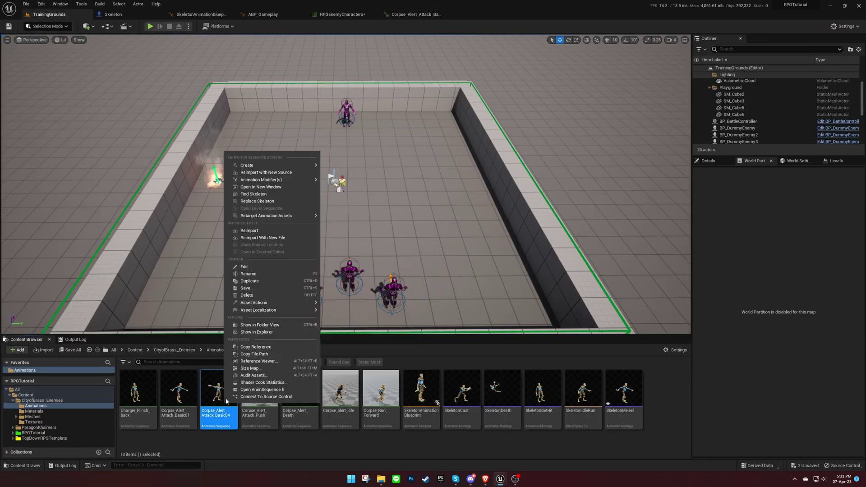
{"action": "mouse_move", "coordinate": [298, 163]}
{"action": "left_click", "coordinate": [356, 175]}
{"action": "type", "text": "S"}
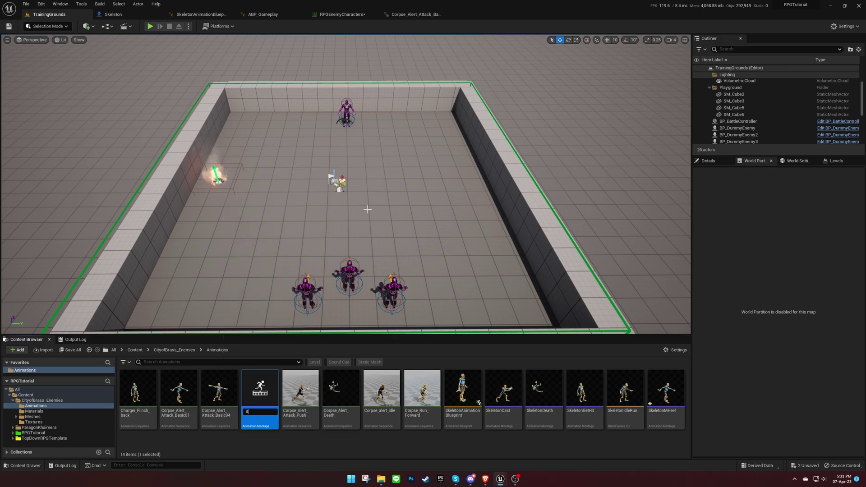
{"action": "type", "text": "keletonMelee2"}
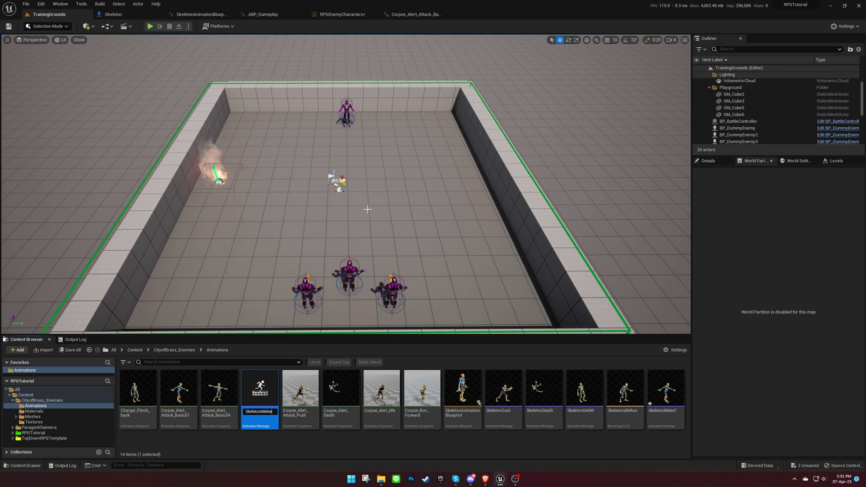
{"action": "key", "text": "Return"}
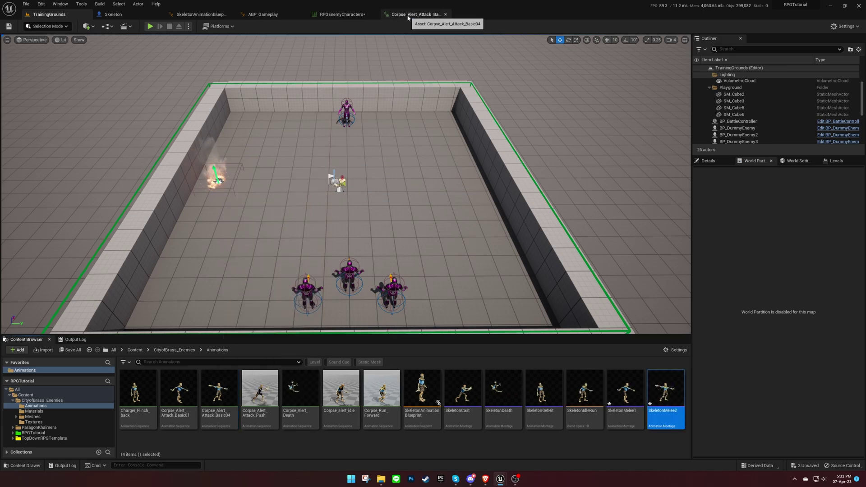
Step: Assign SkeletonMelee1 and SkeletonMelee2 to the two attackMontages elements of the skeleton row in RPGEnemyCharacters
{"action": "left_click", "coordinate": [334, 14]}
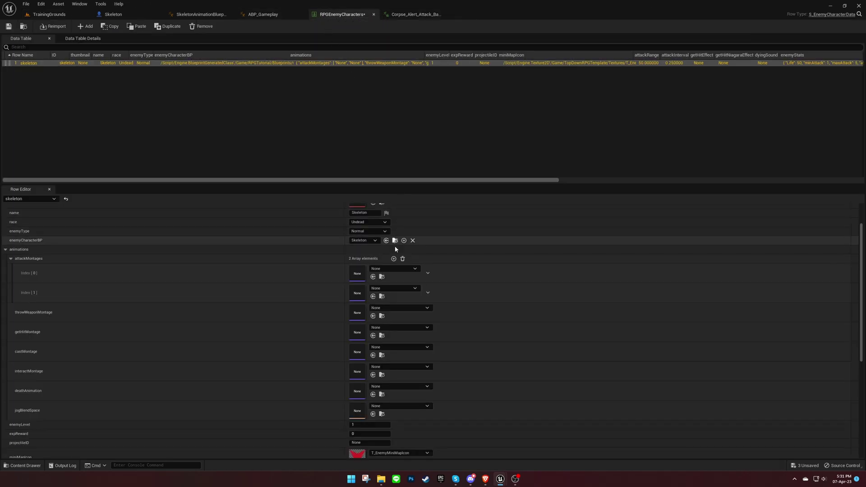
{"action": "left_click", "coordinate": [391, 269]}
{"action": "type", "text": "skeleto"}
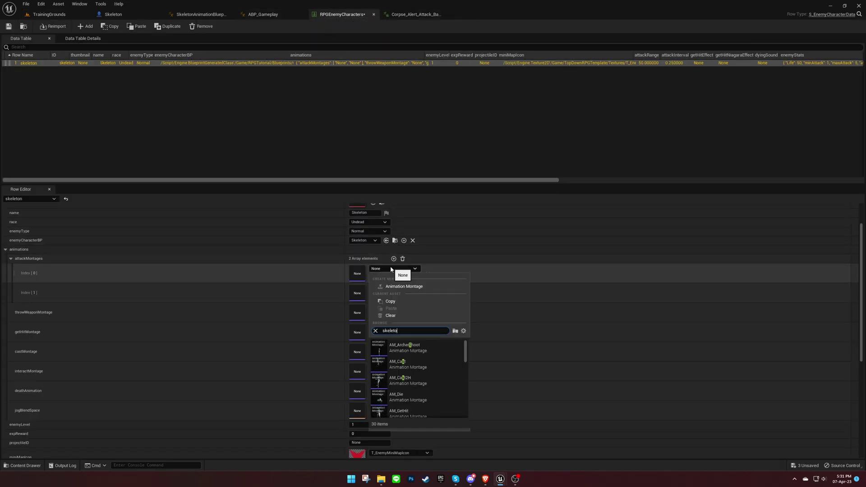
{"action": "type", "text": "nme"}
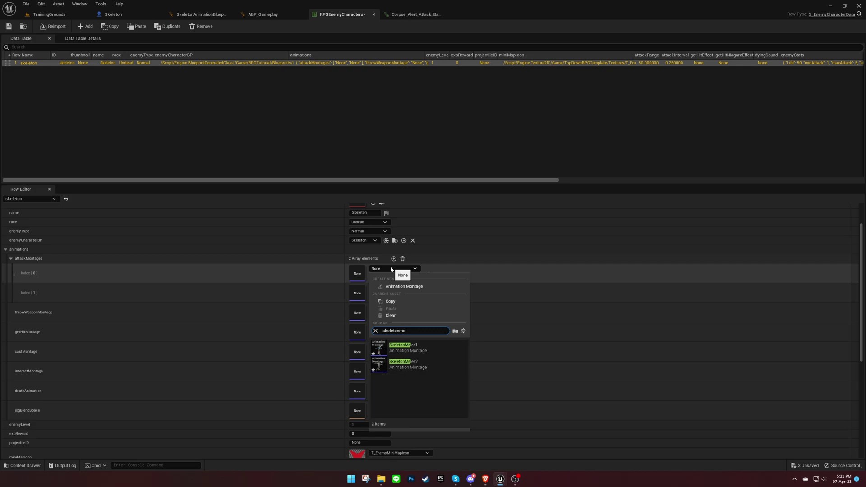
{"action": "left_click", "coordinate": [402, 347]}
{"action": "left_click", "coordinate": [395, 289]}
{"action": "type", "text": "skeletonme"}
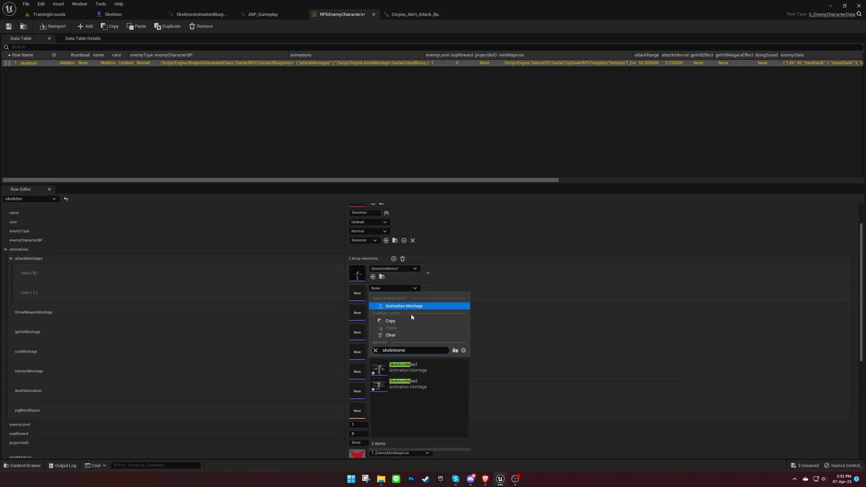
{"action": "left_click", "coordinate": [433, 384]}
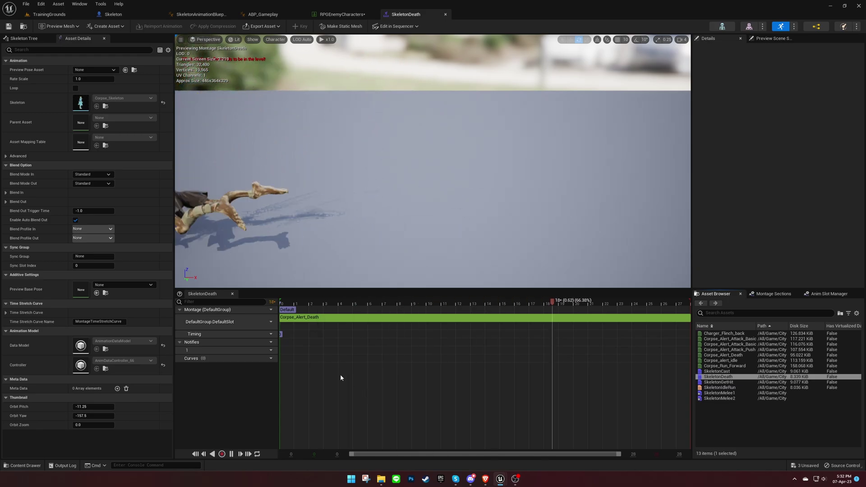
Step: Disable Enable Auto Blend Out for the SkeletonDeath montage
{"action": "left_click", "coordinate": [75, 221]}
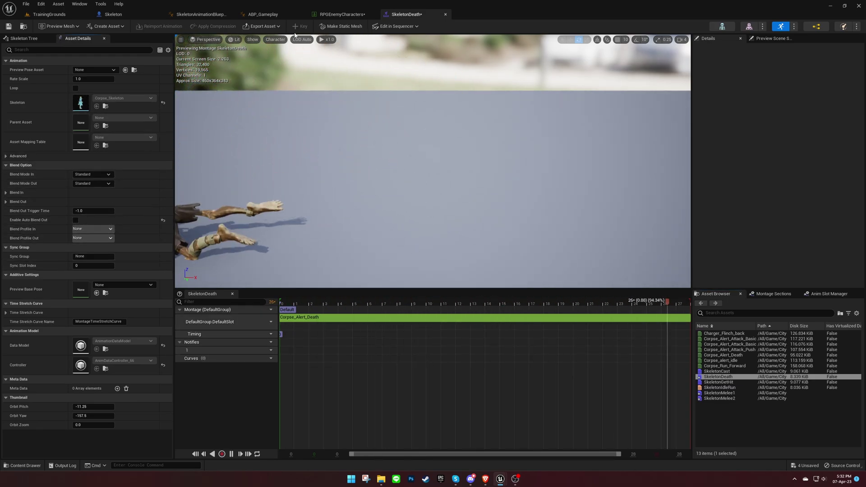
Step: Open the skeleton row's castMontage, SkeletonCast, and change its slot to DefaultGroup.UpperBody
{"action": "left_click", "coordinate": [341, 14]}
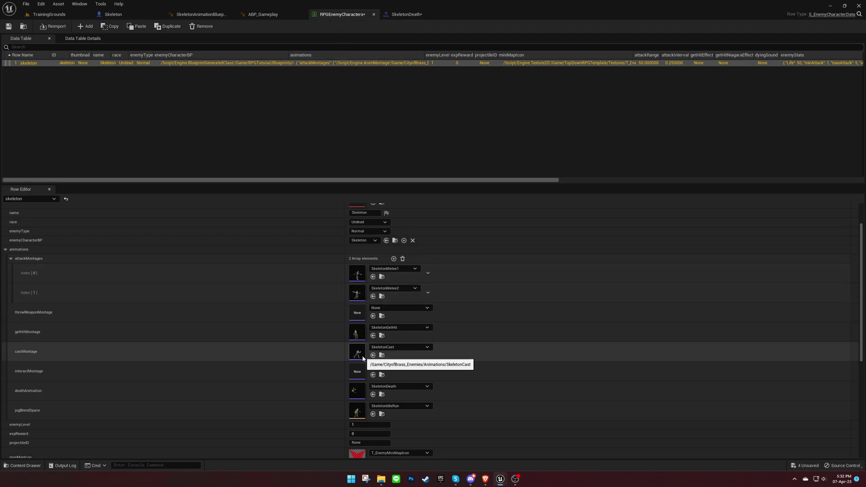
{"action": "double_click", "coordinate": [361, 355]}
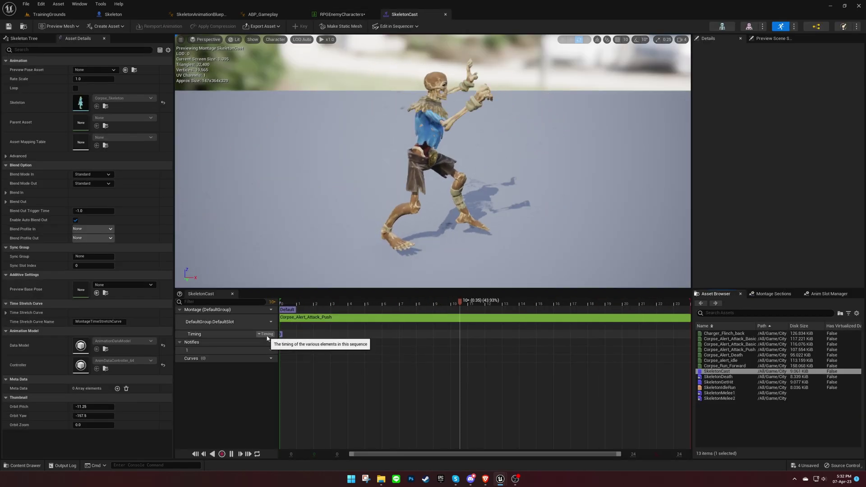
{"action": "left_click", "coordinate": [268, 322]}
{"action": "mouse_move", "coordinate": [294, 339]}
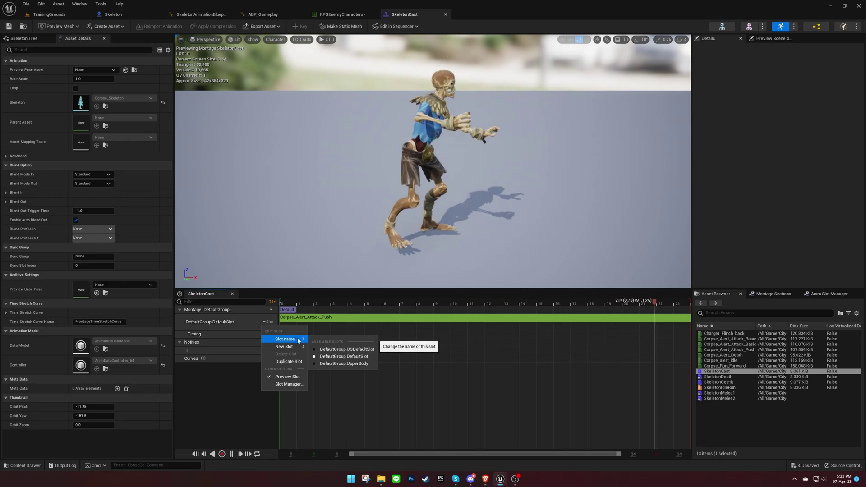
{"action": "left_click", "coordinate": [343, 363]}
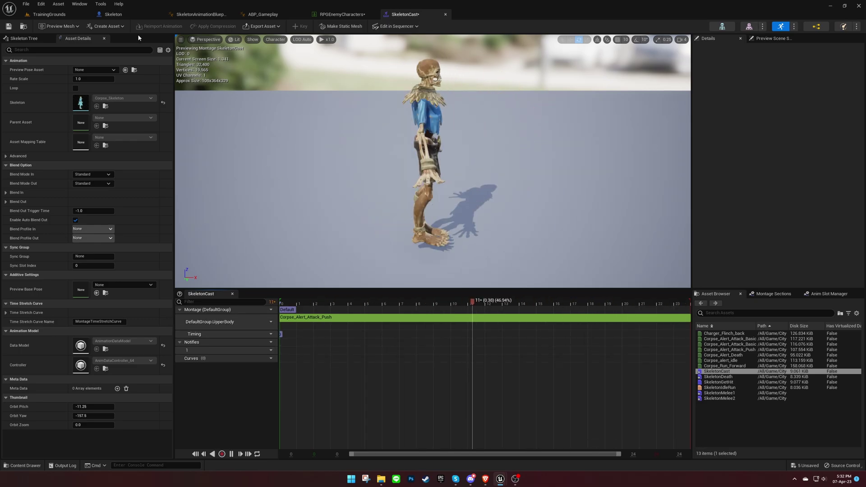
{"action": "left_click", "coordinate": [48, 14]}
Step: Open the skeleton row's getHitMontage, SkeletonGetHit, and change its slot to DefaultGroup.UpperBody
{"action": "left_click", "coordinate": [342, 14]}
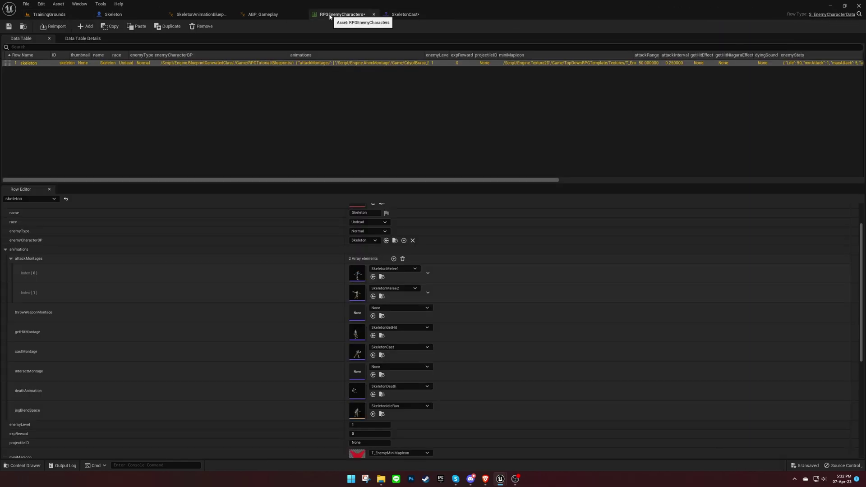
{"action": "double_click", "coordinate": [357, 340]}
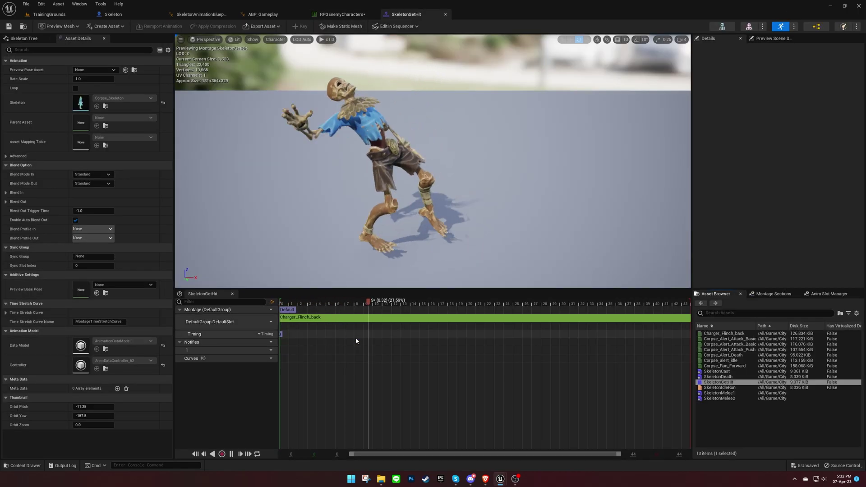
{"action": "left_click", "coordinate": [266, 321]}
{"action": "mouse_move", "coordinate": [288, 339]}
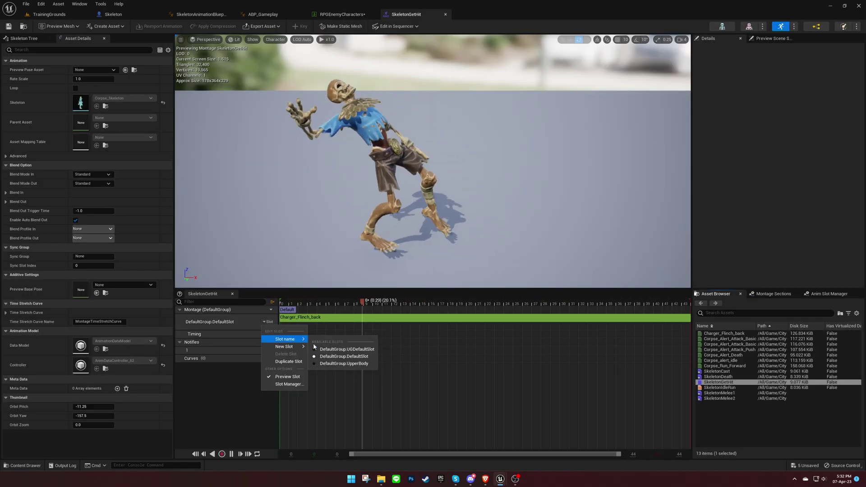
{"action": "left_click", "coordinate": [344, 364]}
Step: Open the second attack montage, SkeletonMelee2, from the skeleton row and change its slot to DefaultGroup.UpperBody
{"action": "left_click", "coordinate": [343, 14]}
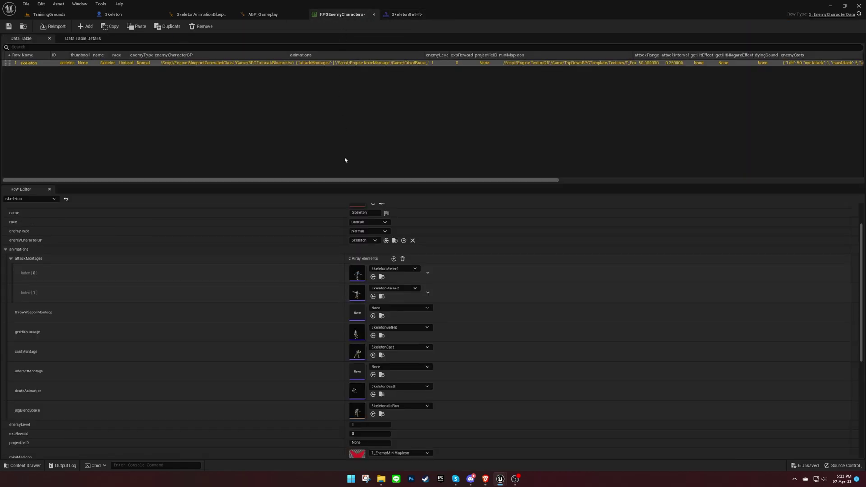
{"action": "double_click", "coordinate": [357, 294]}
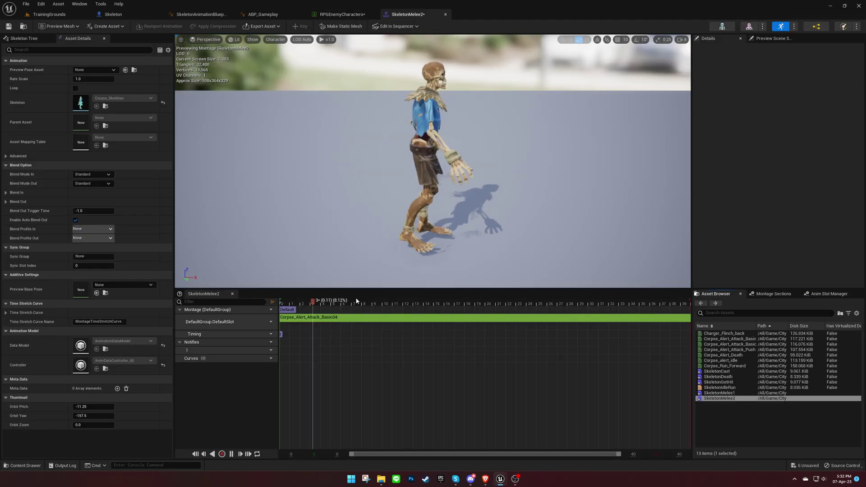
{"action": "left_click", "coordinate": [271, 321]}
{"action": "mouse_move", "coordinate": [289, 338]}
{"action": "left_click", "coordinate": [349, 355]}
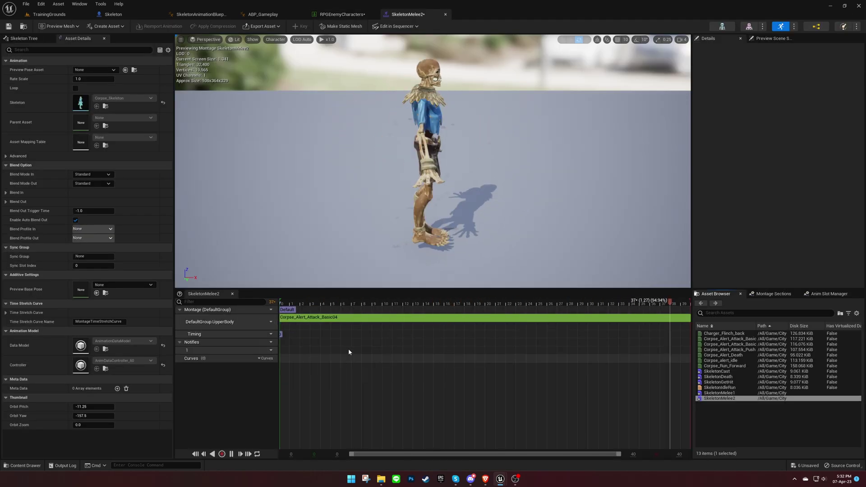
Step: Open the first attack montage, SkeletonMelee1, from the skeleton row and change its slot to DefaultGroup.UpperBody
{"action": "left_click", "coordinate": [343, 14]}
{"action": "double_click", "coordinate": [356, 274]}
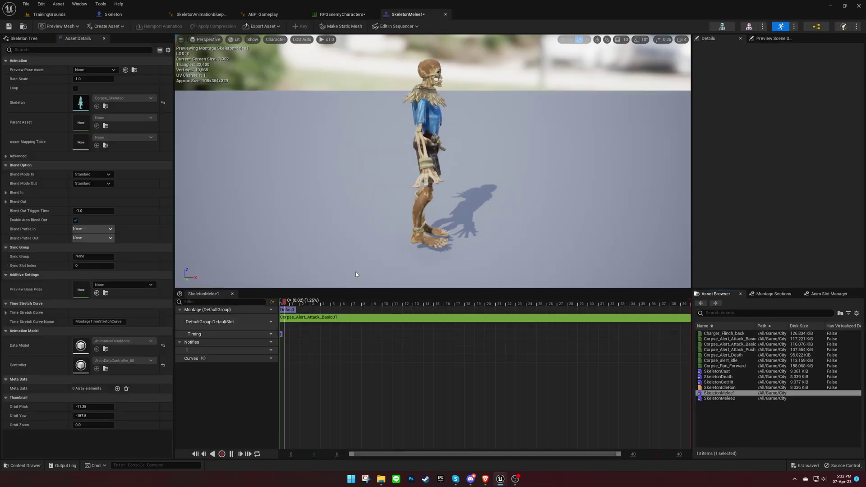
{"action": "left_click", "coordinate": [269, 322]}
{"action": "mouse_move", "coordinate": [291, 339]}
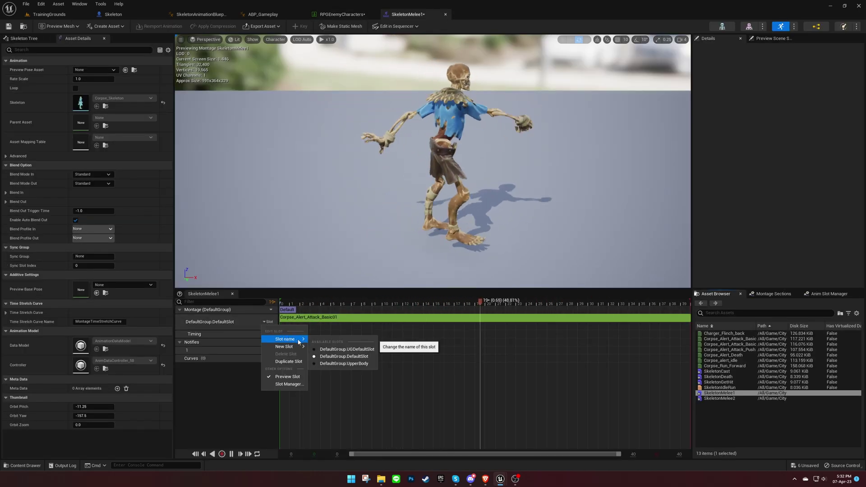
{"action": "left_click", "coordinate": [342, 364]}
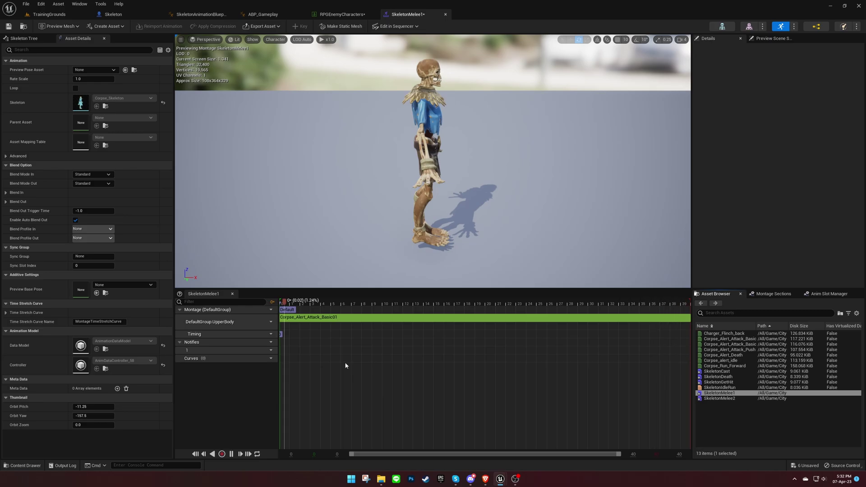
Step: Open the skeleton row's jogBlendSpace, SkeletonIdleRun, and review its speed axis and blend samples
{"action": "left_click", "coordinate": [342, 14]}
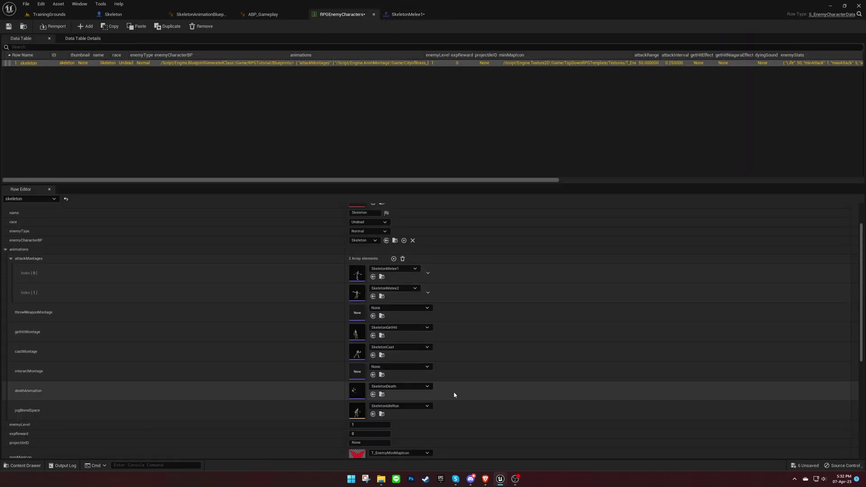
{"action": "double_click", "coordinate": [357, 411]}
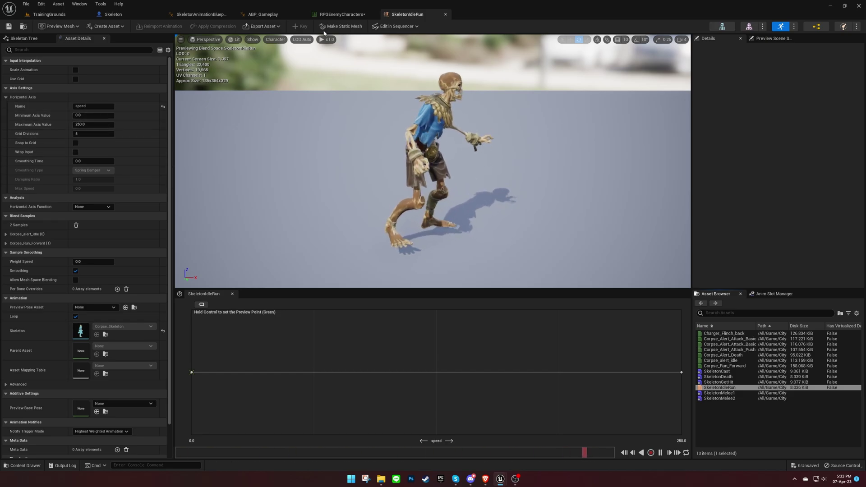
{"action": "left_click", "coordinate": [341, 16]}
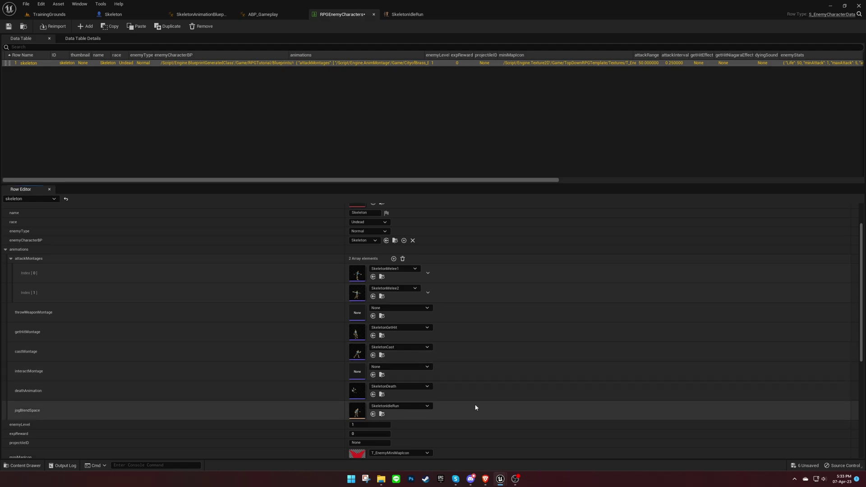
Step: Set the skeleton row's expReward to 10
{"action": "scroll", "coordinate": [474, 407], "scroll_direction": "down", "scroll_amount": 6}
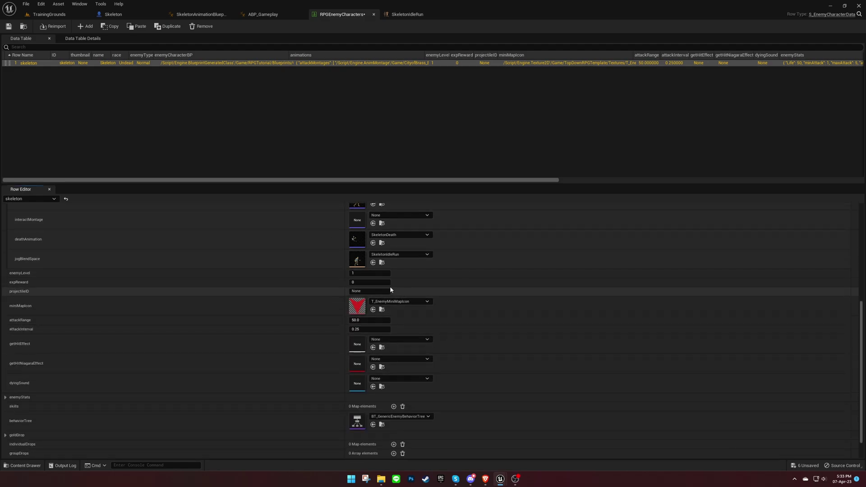
{"action": "left_click", "coordinate": [382, 283]}
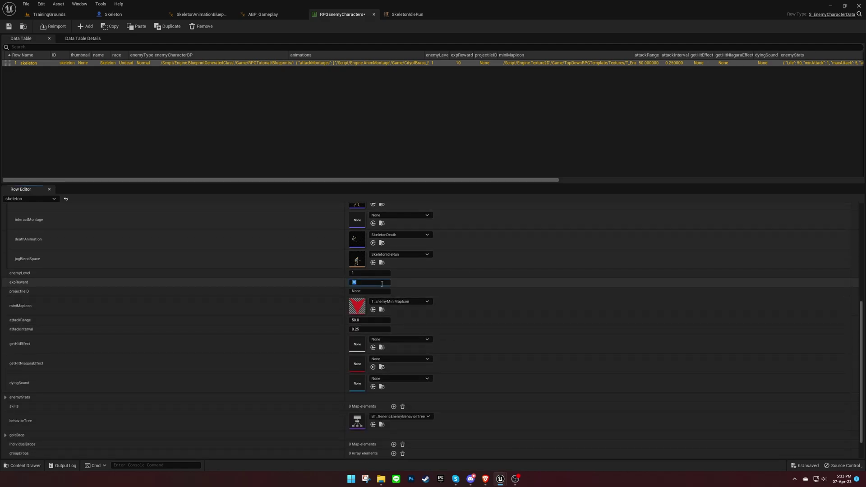
{"action": "left_click", "coordinate": [417, 292]}
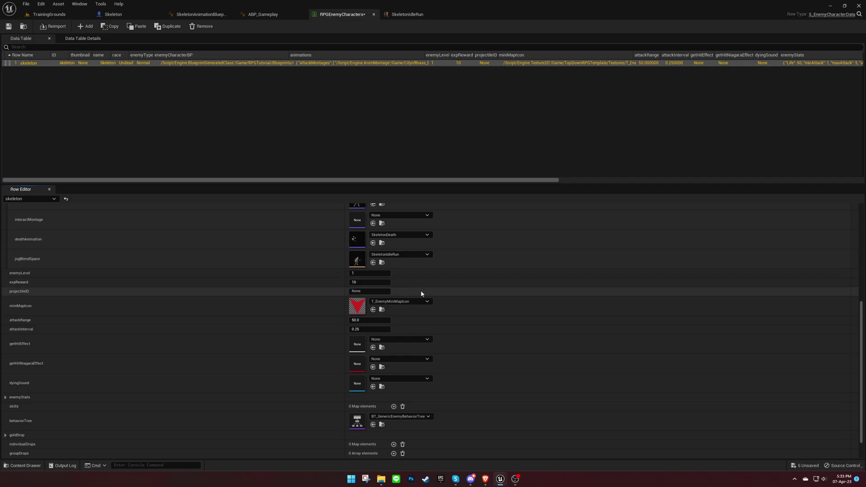
Step: Expand the skeleton row's enemyStats and review the individual stats
{"action": "scroll", "coordinate": [450, 298], "scroll_direction": "down", "scroll_amount": 1}
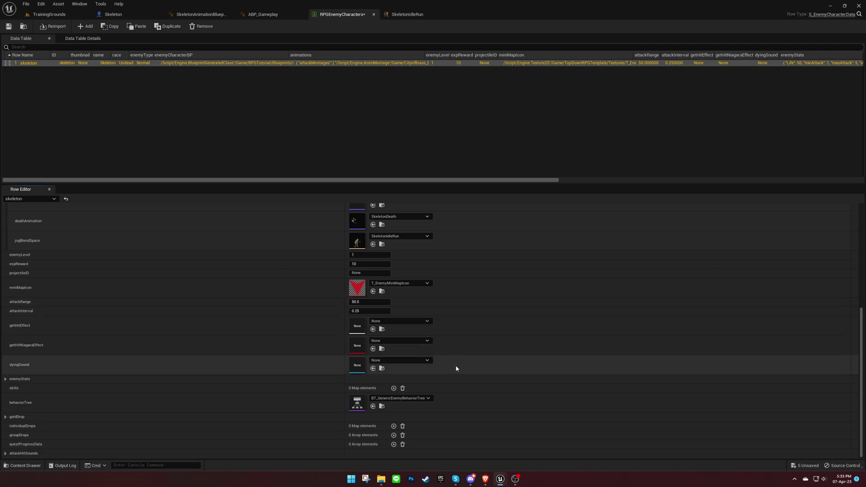
{"action": "left_click", "coordinate": [453, 379]}
{"action": "scroll", "coordinate": [453, 381], "scroll_direction": "down", "scroll_amount": 6}
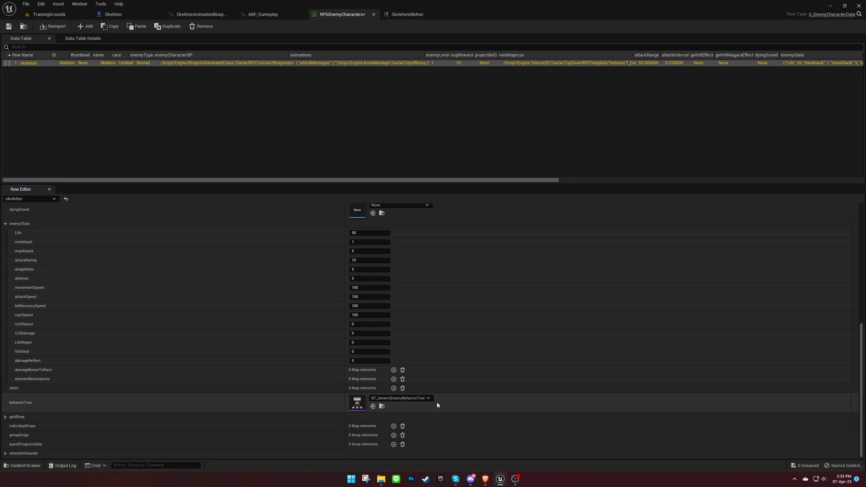
Step: Open the skeleton row's BT_GenericEnemyBehaviorTree and examine its sequence and task nodes
{"action": "double_click", "coordinate": [357, 403]}
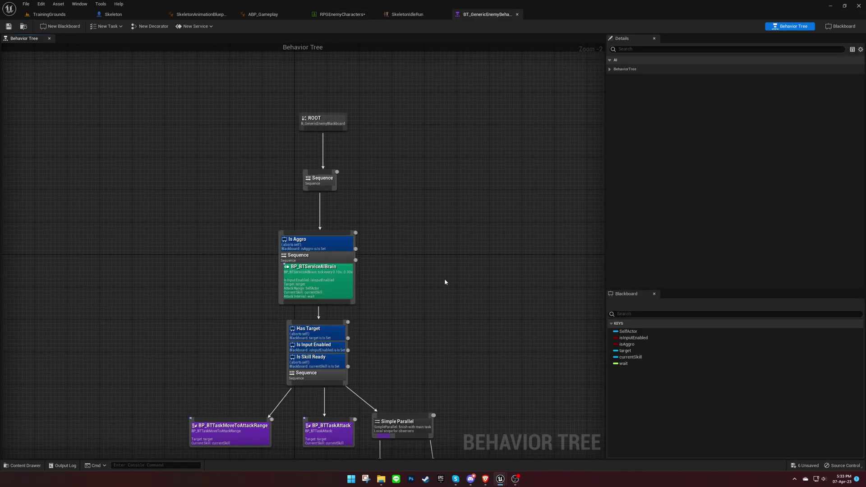
{"action": "right_click_drag", "start_coordinate": [444, 282], "coordinate": [468, 164]}
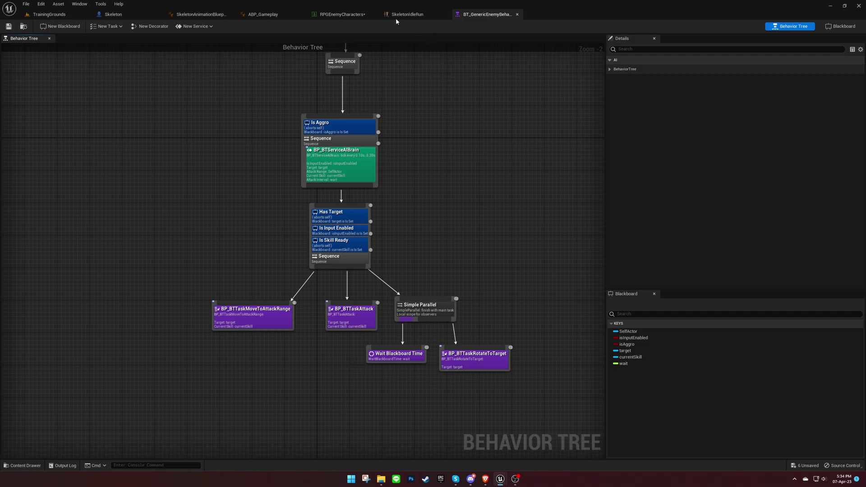
Step: In the skeleton row's goldDrop, set %chance to 50, min to 5, max to 10 and biasToMin to 2.0
{"action": "left_click", "coordinate": [343, 14]}
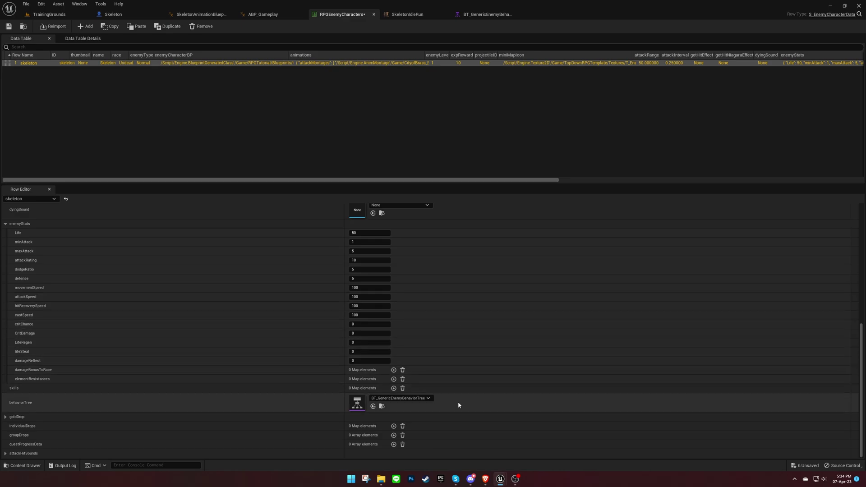
{"action": "left_click", "coordinate": [458, 419]}
{"action": "scroll", "coordinate": [458, 421], "scroll_direction": "down", "scroll_amount": 3}
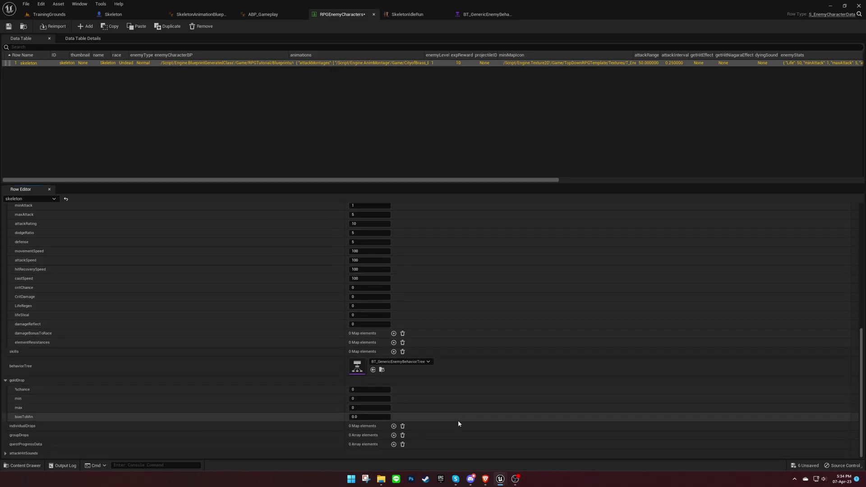
{"action": "left_click", "coordinate": [385, 389]}
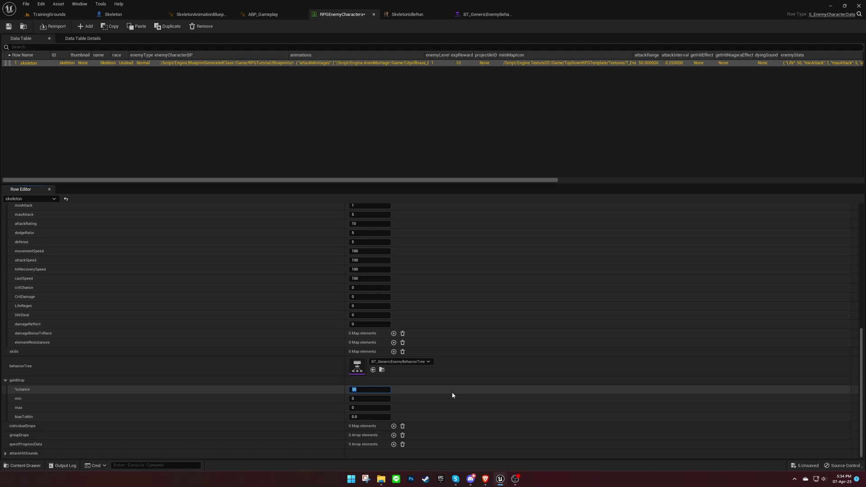
{"action": "left_click", "coordinate": [380, 399]}
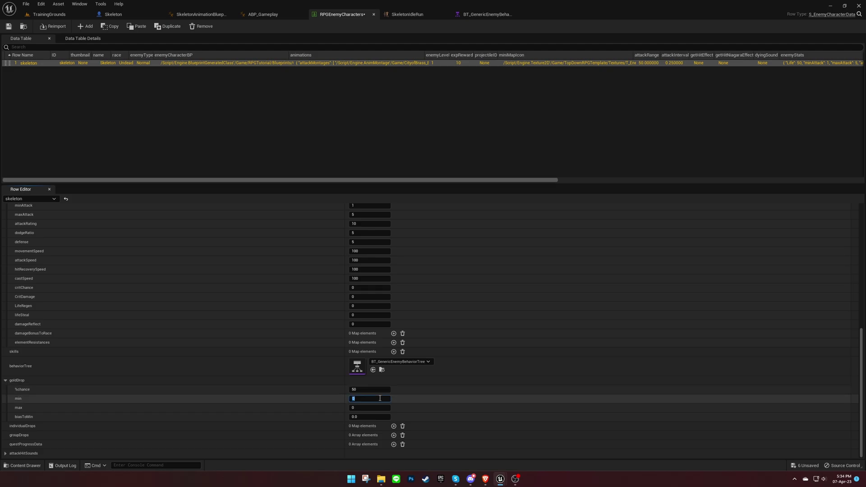
{"action": "left_click", "coordinate": [375, 406]}
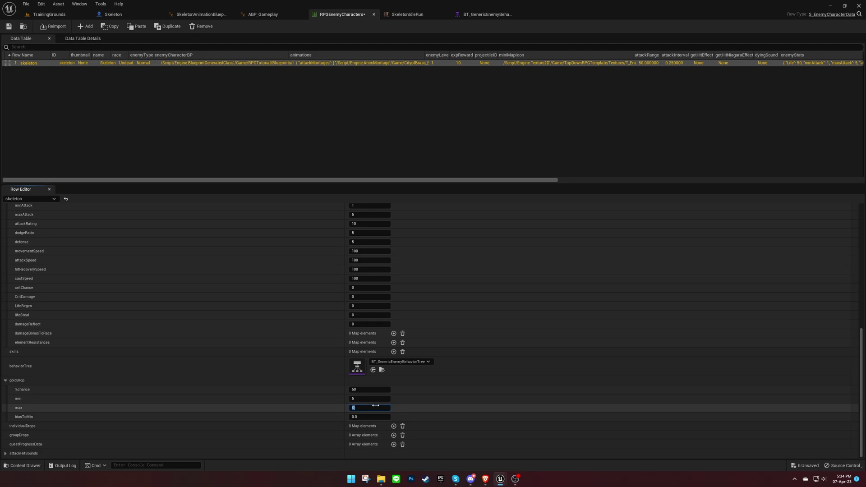
{"action": "key", "text": "Tab"}
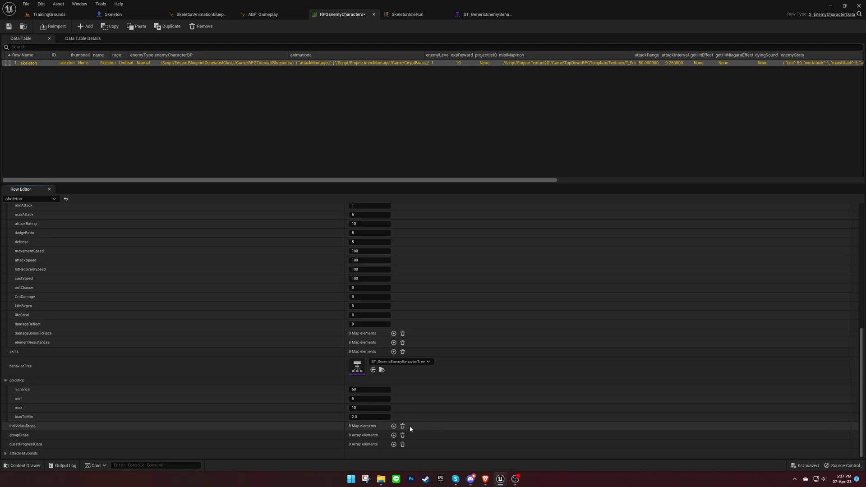
Step: Add a shortsword entry with a value of 50 to the skeleton row's individualDrops
{"action": "left_click", "coordinate": [394, 426]}
{"action": "left_click", "coordinate": [305, 435]}
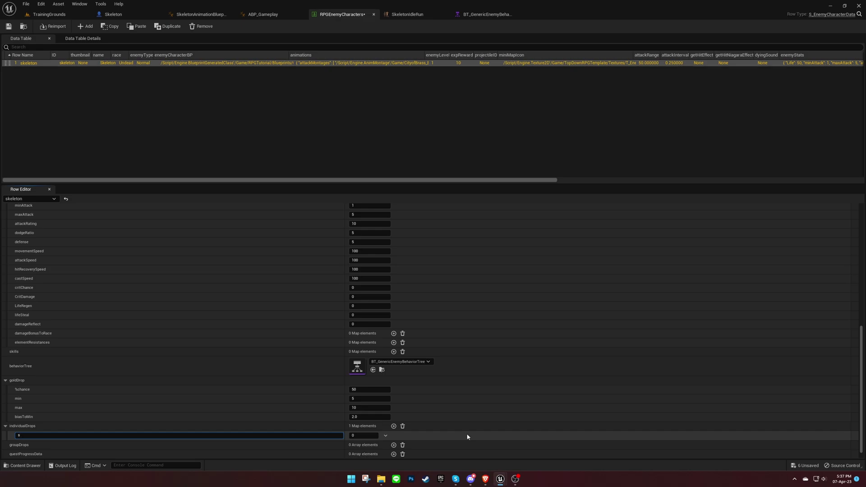
{"action": "key", "text": "Tab"}
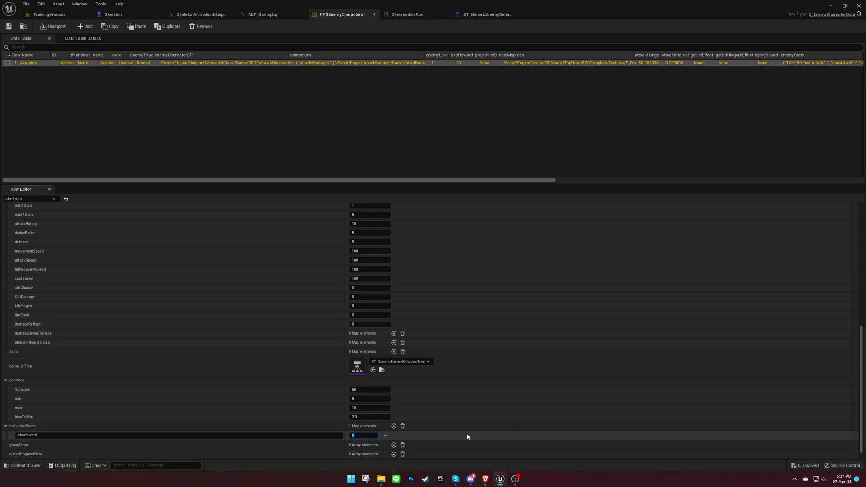
Step: Add a groupDrops element to the skeleton row and give its drops map a LifePotion entry valued 50
{"action": "scroll", "coordinate": [467, 437], "scroll_direction": "down", "scroll_amount": 1}
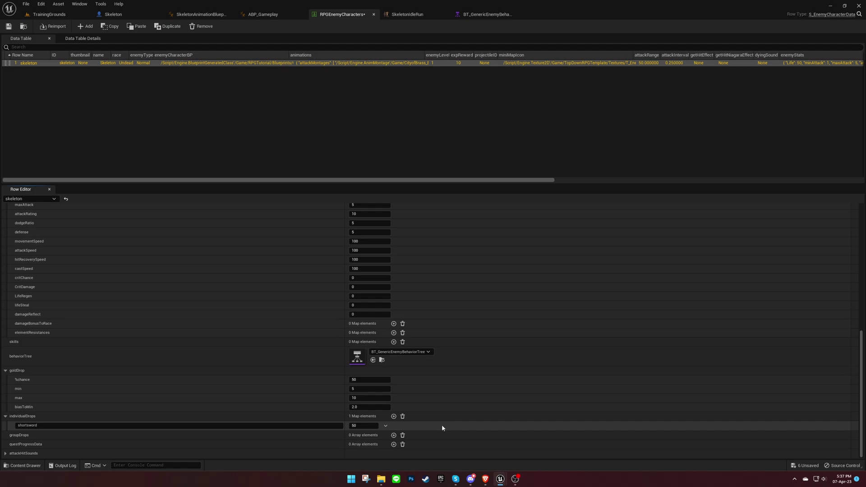
{"action": "left_click", "coordinate": [394, 435]}
{"action": "left_click", "coordinate": [316, 445]}
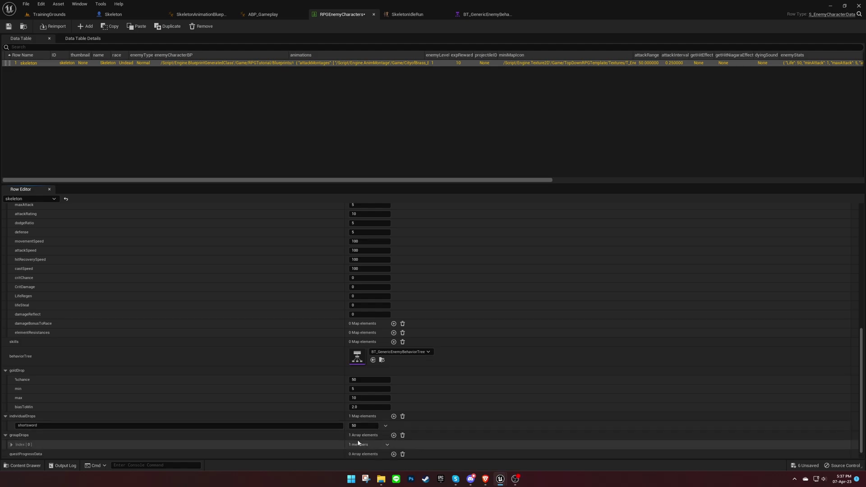
{"action": "scroll", "coordinate": [311, 444], "scroll_direction": "down", "scroll_amount": 1}
{"action": "scroll", "coordinate": [311, 436], "scroll_direction": "down", "scroll_amount": 1}
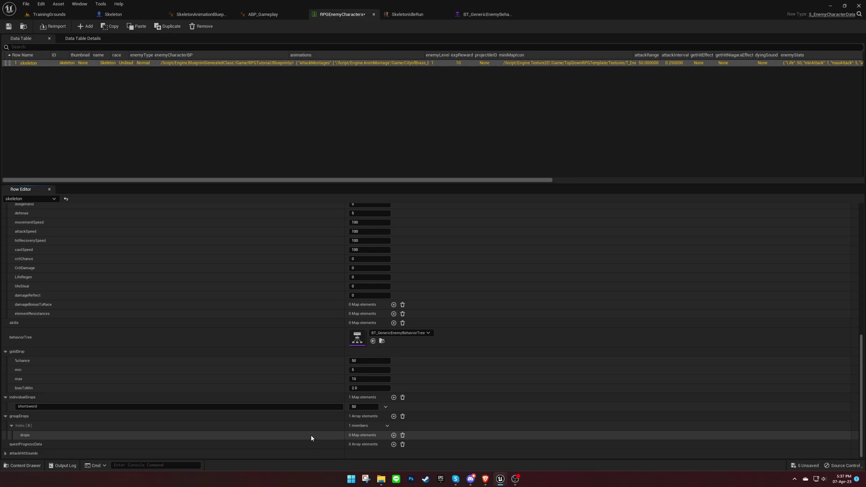
{"action": "left_click", "coordinate": [393, 435]}
{"action": "scroll", "coordinate": [394, 438], "scroll_direction": "down", "scroll_amount": 1}
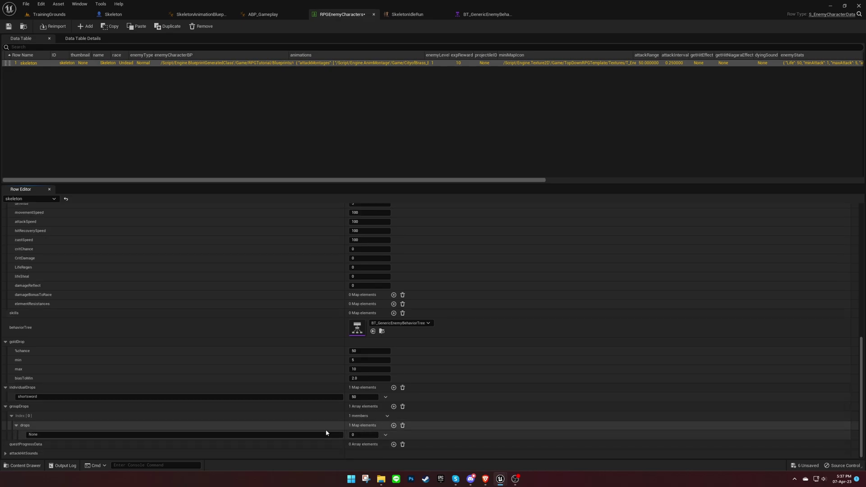
{"action": "left_click", "coordinate": [314, 435]}
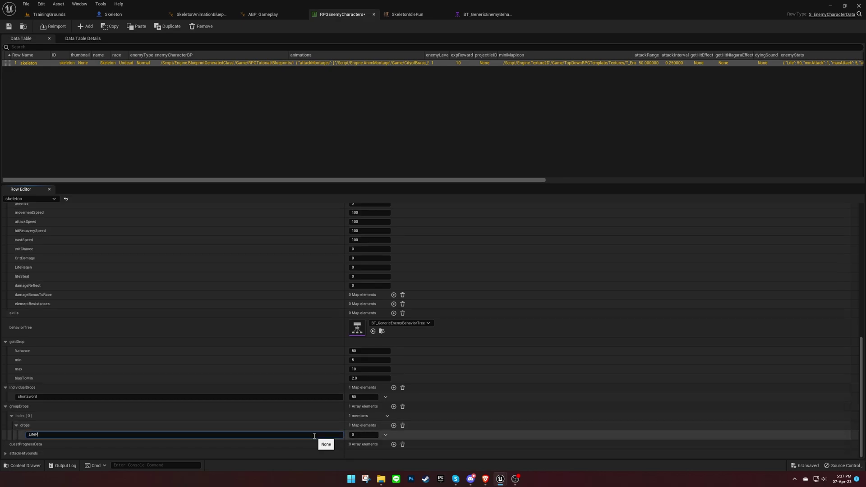
{"action": "key", "text": "Tab"}
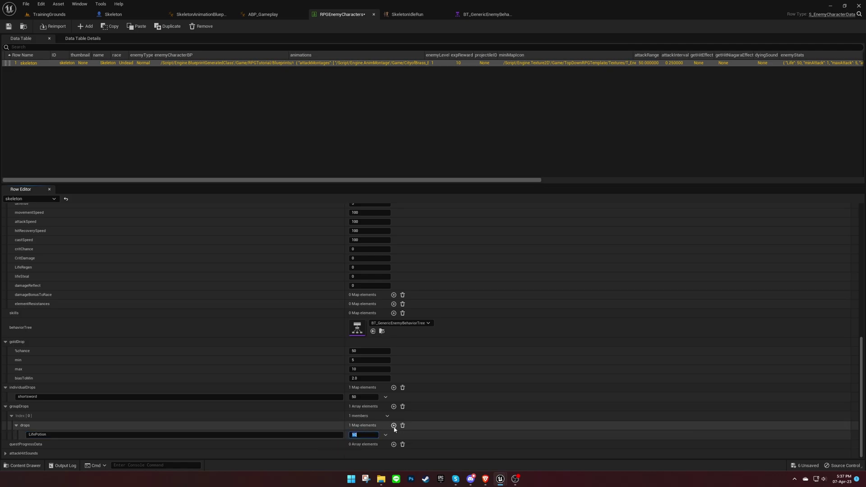
Step: Add a second entry, ManaPotion with a value of 50, to the same group's drops map
{"action": "left_click", "coordinate": [394, 425]}
{"action": "left_click", "coordinate": [331, 444]}
{"action": "double_click", "coordinate": [331, 443]}
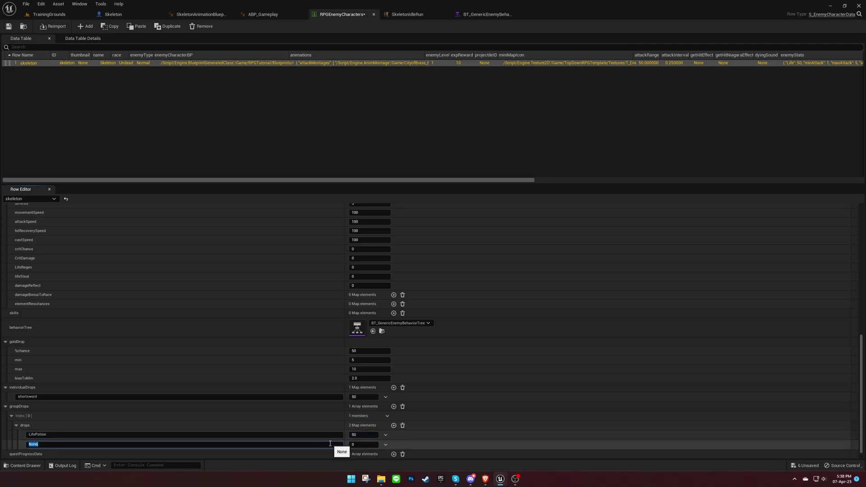
{"action": "type", "text": "ManaPotion"}
{"action": "key", "text": "Tab"}
{"action": "type", "text": "50"}
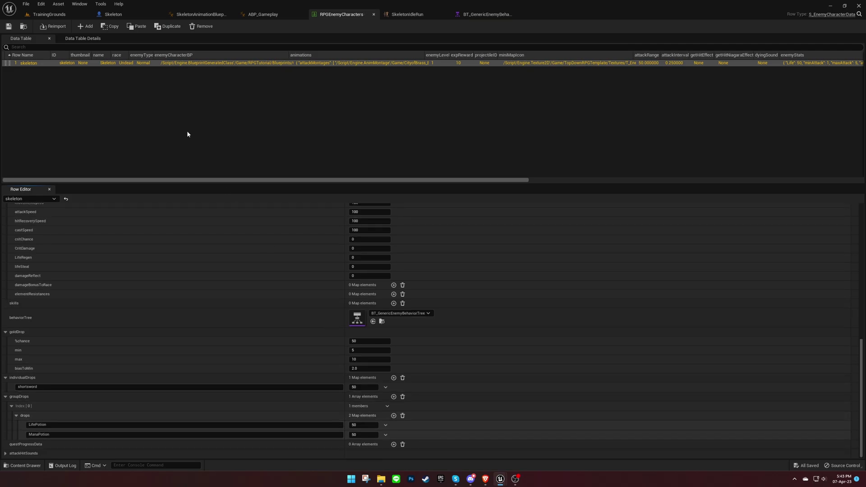
Step: Set the Enemy Character ID in the Skeleton blueprint's class defaults to skeleton and compile the blueprint
{"action": "left_click", "coordinate": [113, 15]}
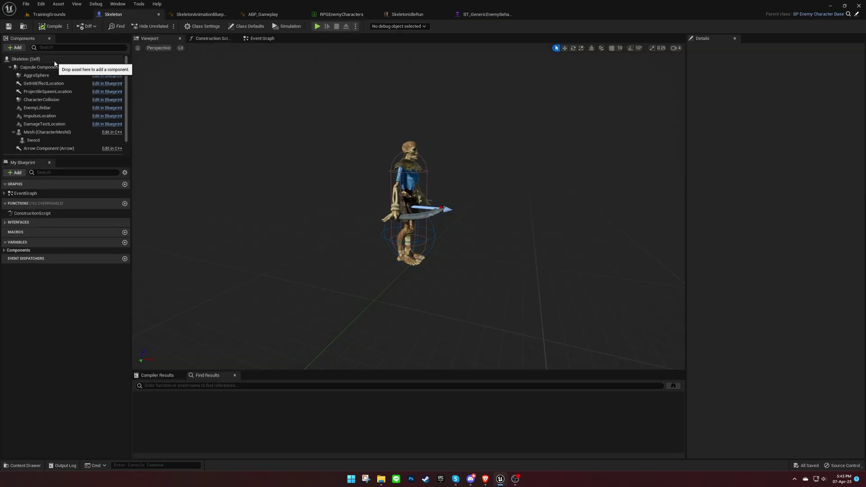
{"action": "left_click", "coordinate": [787, 226]}
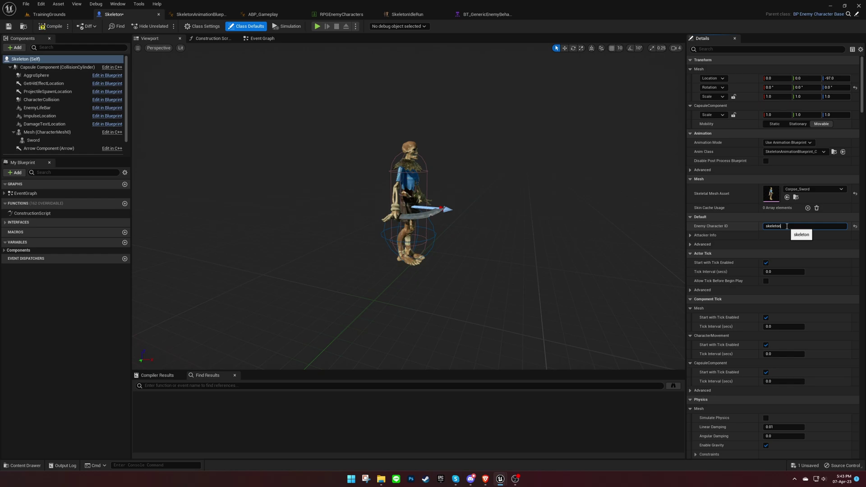
{"action": "left_click", "coordinate": [52, 26]}
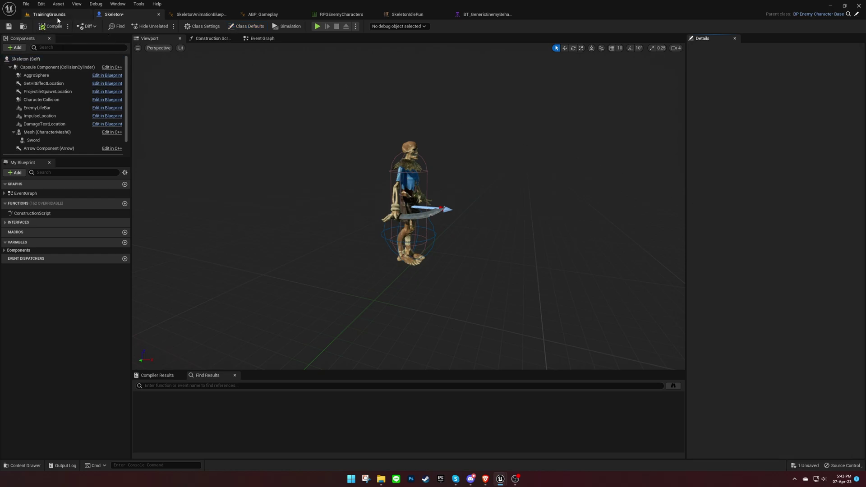
Step: Play-test the TrainingGrounds level, check the Quick Teleport window's enemy ID list for the skeleton, and stop the session
{"action": "left_click", "coordinate": [49, 14]}
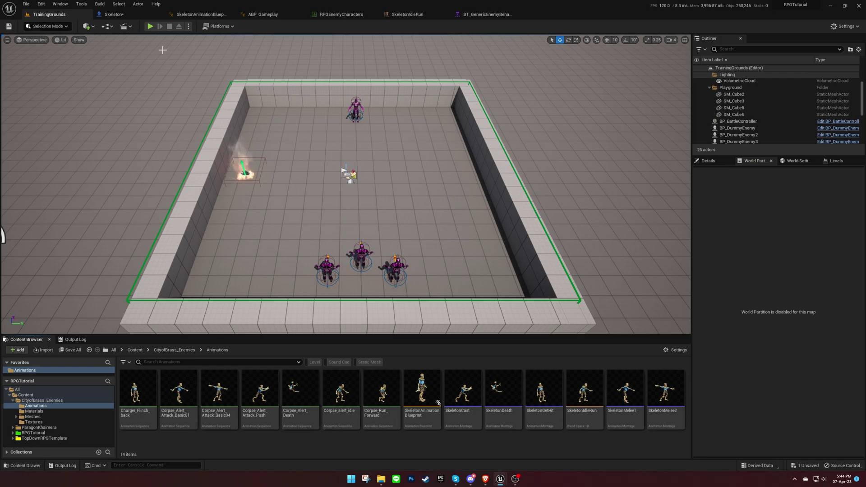
{"action": "left_click", "coordinate": [150, 26]}
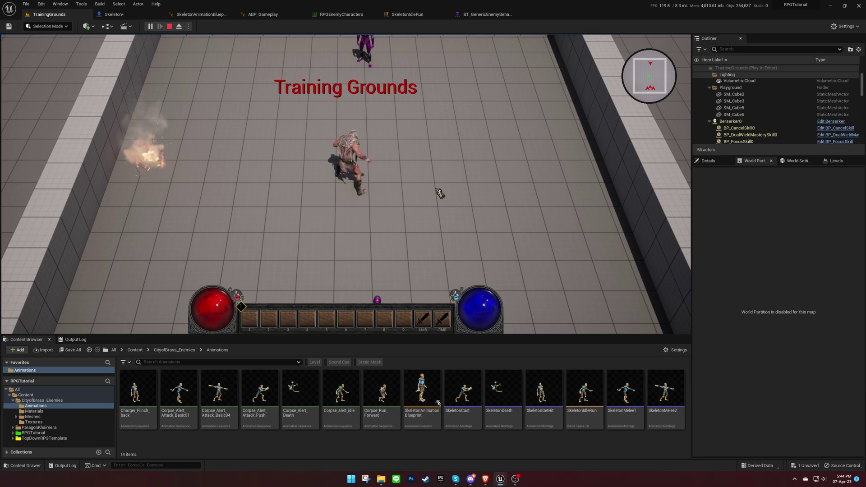
{"action": "key", "text": "t"}
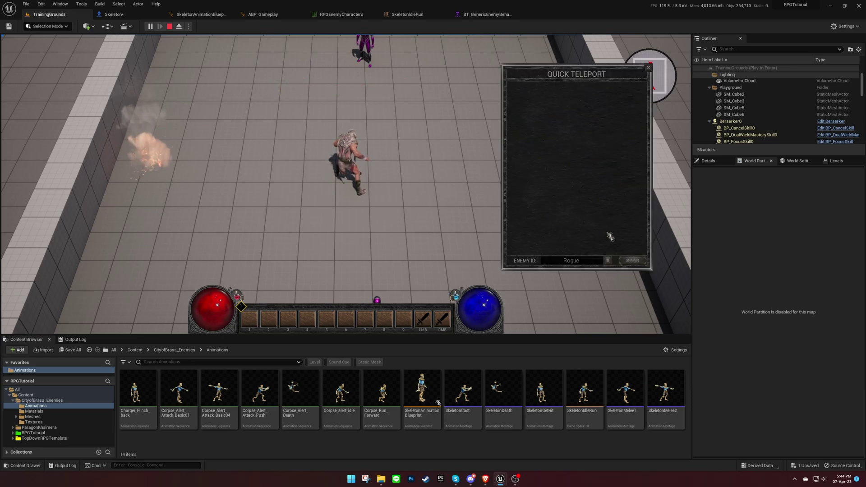
{"action": "left_click", "coordinate": [609, 261]}
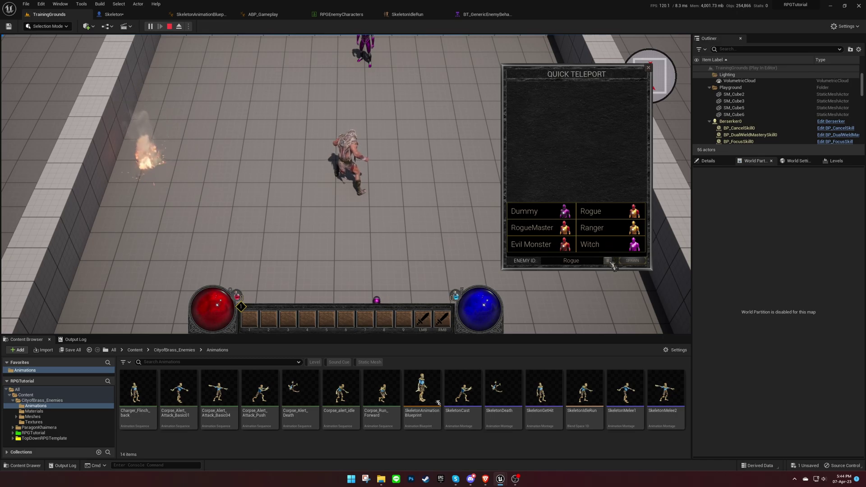
{"action": "left_click", "coordinate": [170, 28]}
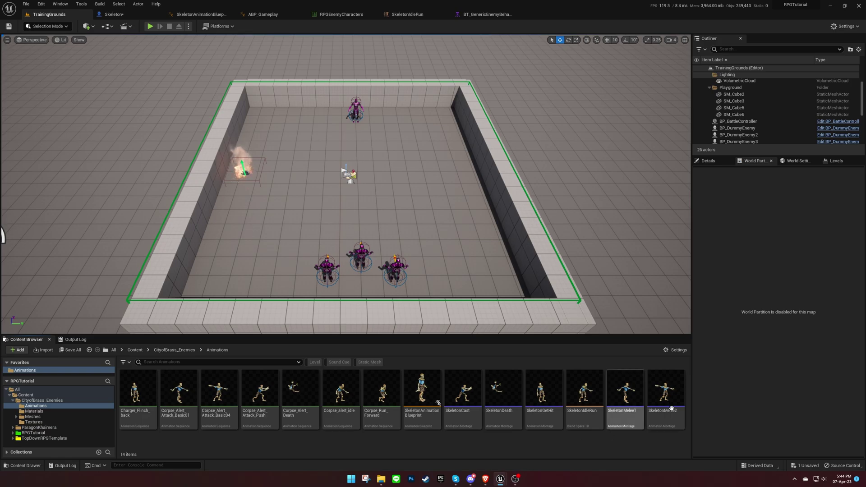
Step: Look up the composite table name in the browser documentation, and find and open CDT_EnemyCharacters in the TopDownRPGTemplate folder
{"action": "left_click", "coordinate": [485, 479]}
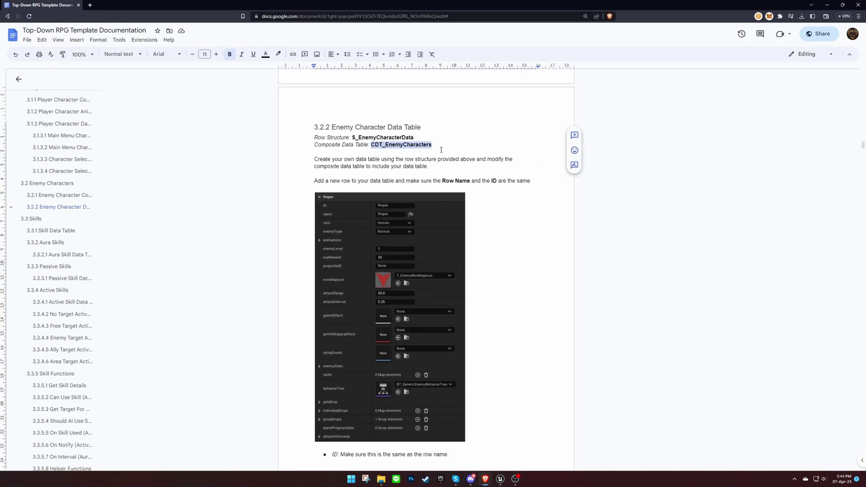
{"action": "key", "text": "alt+Tab"}
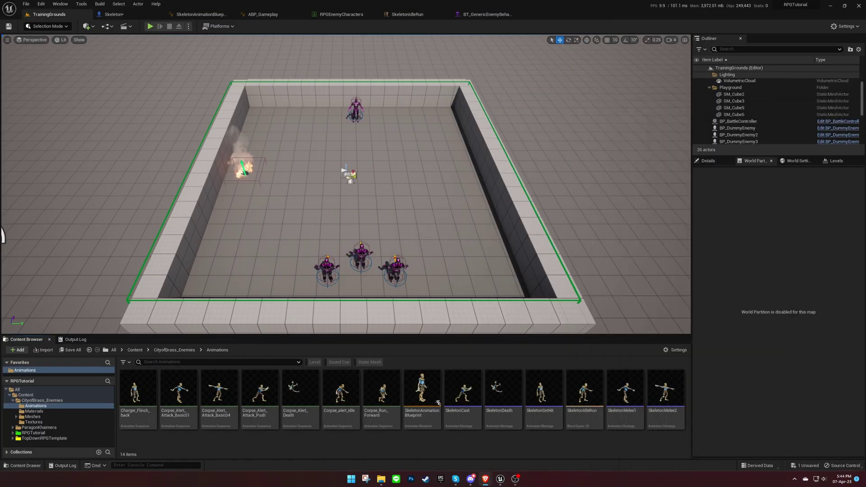
{"action": "left_click", "coordinate": [45, 438]}
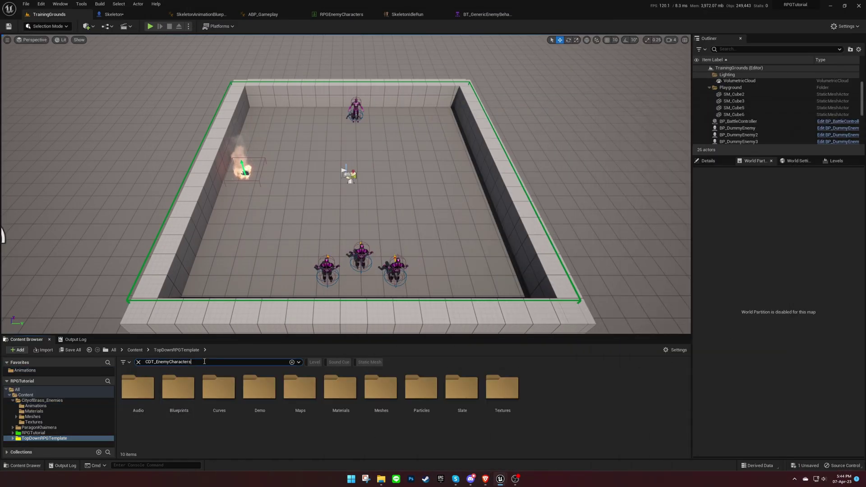
{"action": "double_click", "coordinate": [137, 395]}
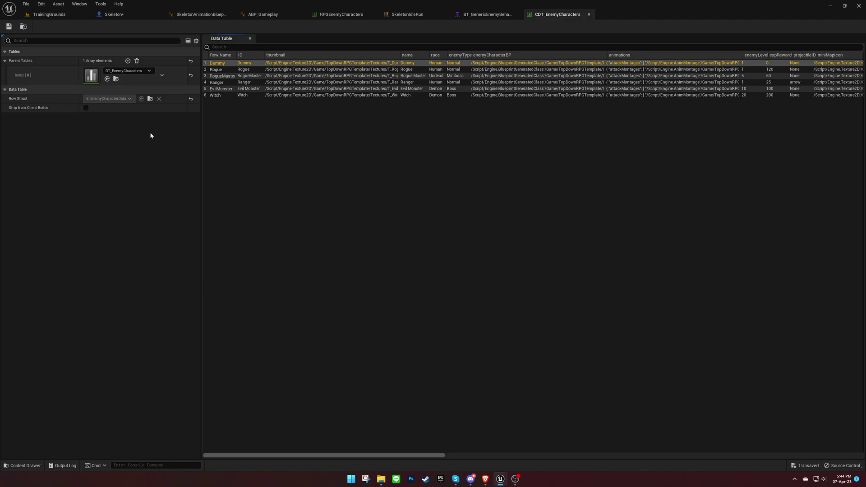
Step: Replace the first parent table of CDT_EnemyCharacters with RPGEnemyCharacters
{"action": "left_click", "coordinate": [134, 72]}
{"action": "type", "text": "rp"}
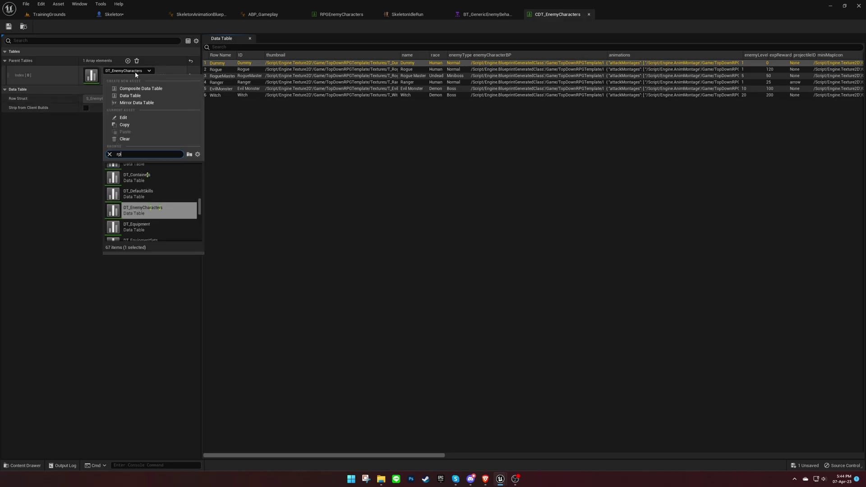
{"action": "type", "text": "ge"}
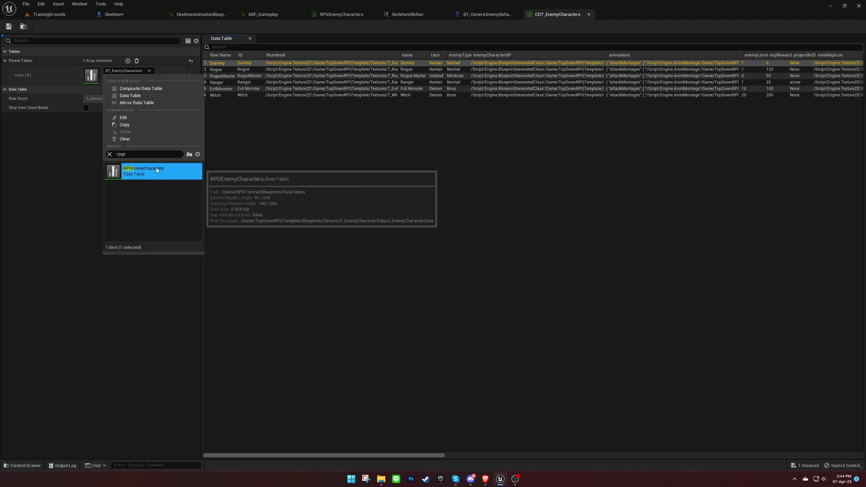
{"action": "left_click", "coordinate": [154, 171]}
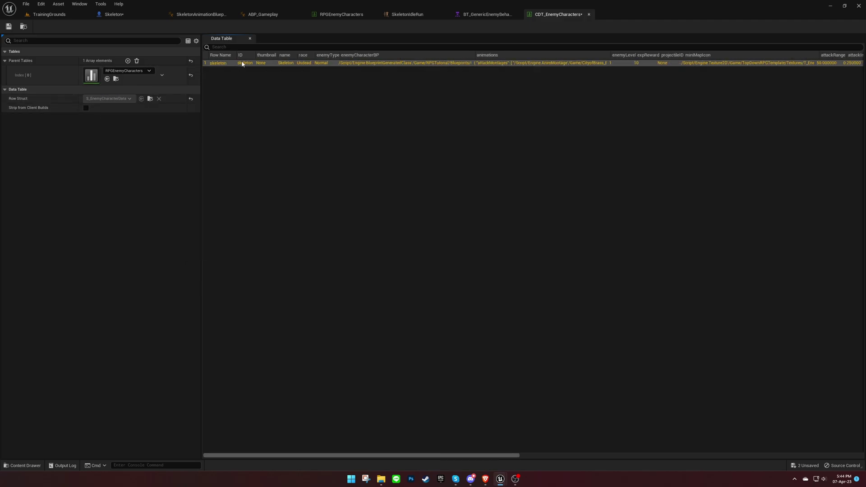
Step: Play-test TrainingGrounds with the Berserker class and open the enemy ID list in the Quick Teleport window
{"action": "left_click", "coordinate": [49, 15]}
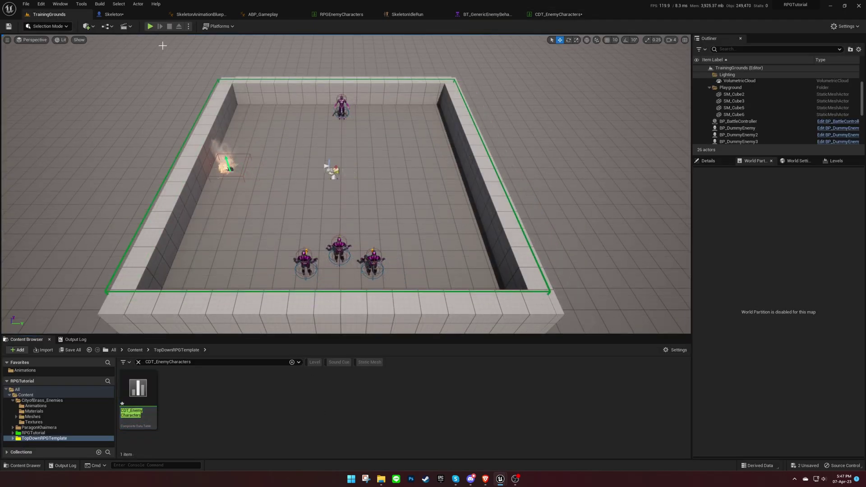
{"action": "left_click", "coordinate": [151, 27]}
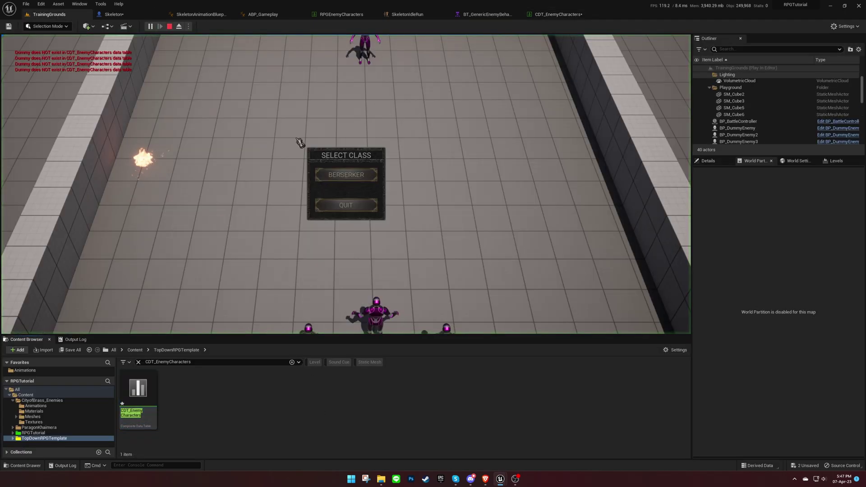
{"action": "left_click", "coordinate": [371, 177]}
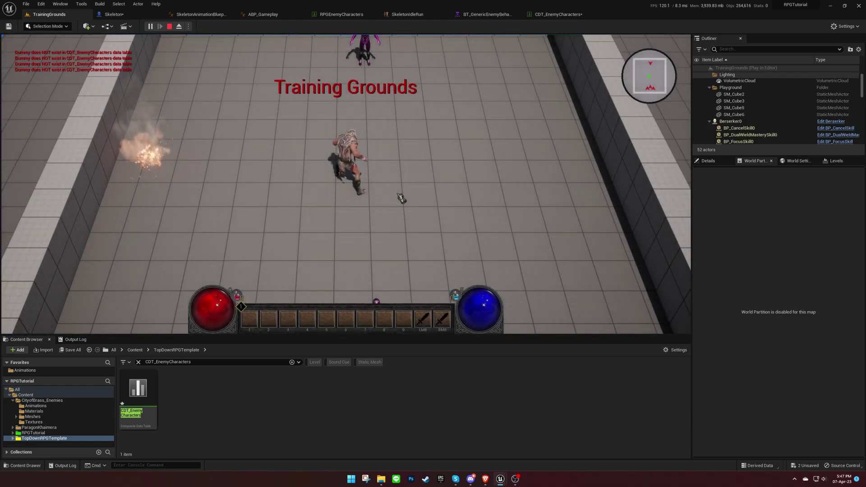
{"action": "left_click", "coordinate": [608, 260]}
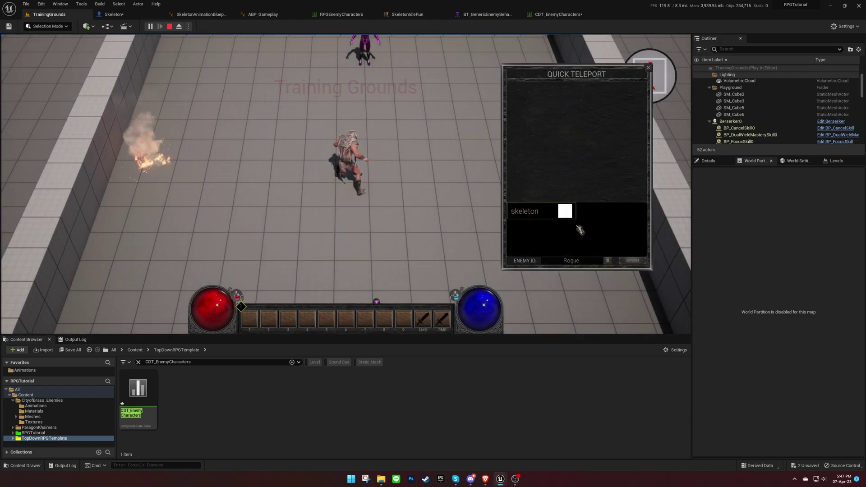
Step: Spawn the skeleton enemy from the Quick Teleport window, watch how it behaves around the Berserker, and stop the play session
{"action": "left_click", "coordinate": [569, 217]}
{"action": "left_click", "coordinate": [632, 261]}
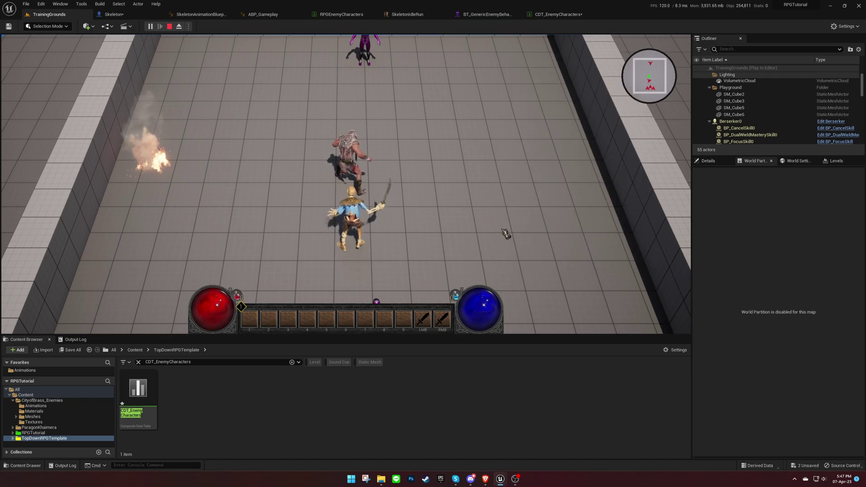
{"action": "left_click", "coordinate": [472, 252]}
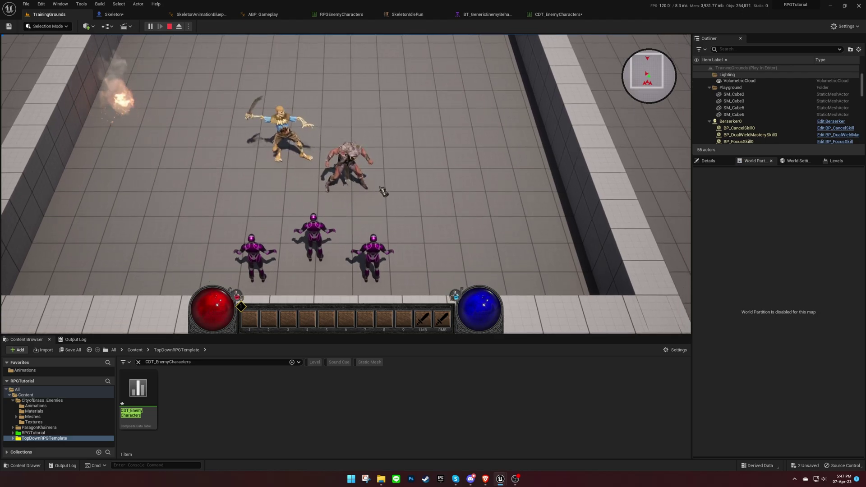
{"action": "left_click", "coordinate": [169, 26]}
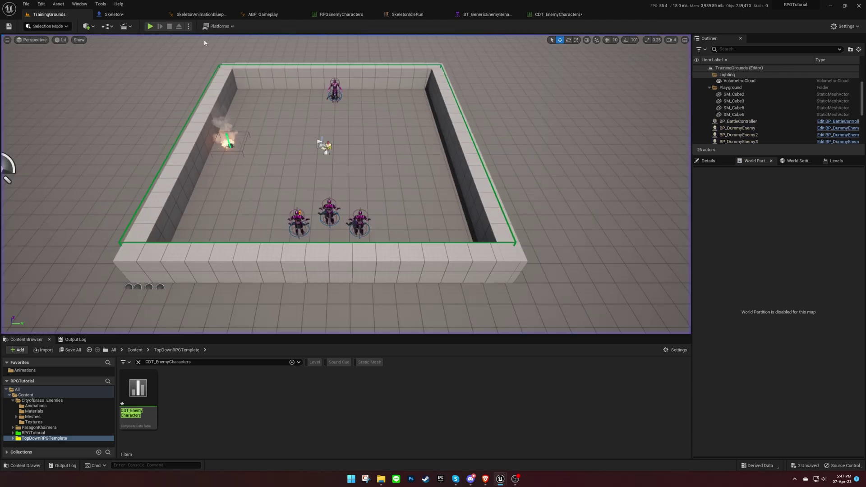
Step: Open the SkeletonMelee1 montage from the RPGEnemyCharacters row and add a BP_DisableInputNS notify state from frame 0 to about frame 26
{"action": "left_click", "coordinate": [339, 15]}
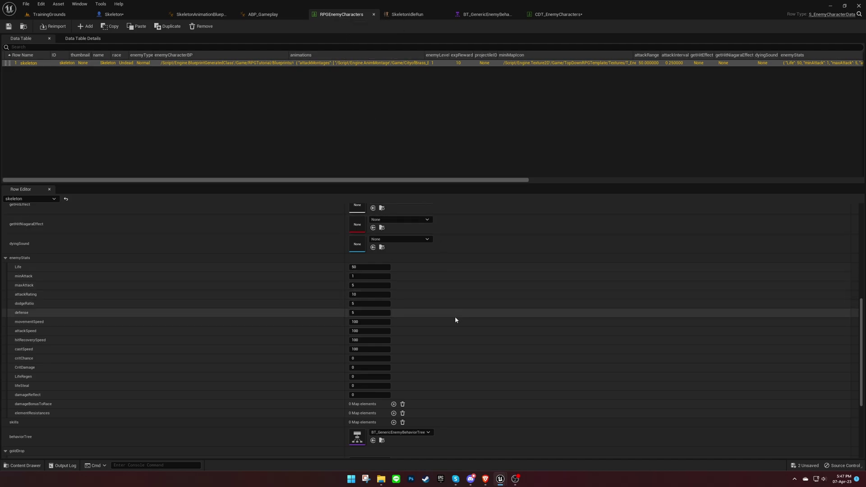
{"action": "scroll", "coordinate": [455, 317], "scroll_direction": "up", "scroll_amount": 5}
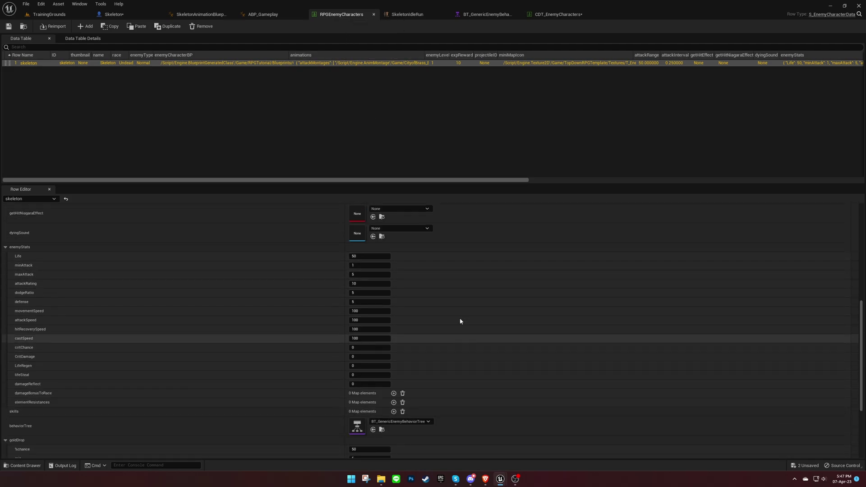
{"action": "scroll", "coordinate": [460, 322], "scroll_direction": "up", "scroll_amount": 9}
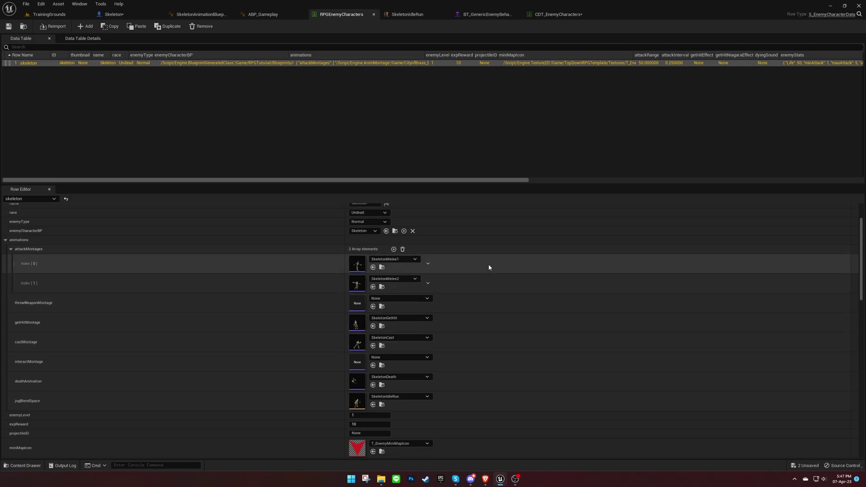
{"action": "double_click", "coordinate": [356, 264]}
{"action": "right_click", "coordinate": [316, 350]}
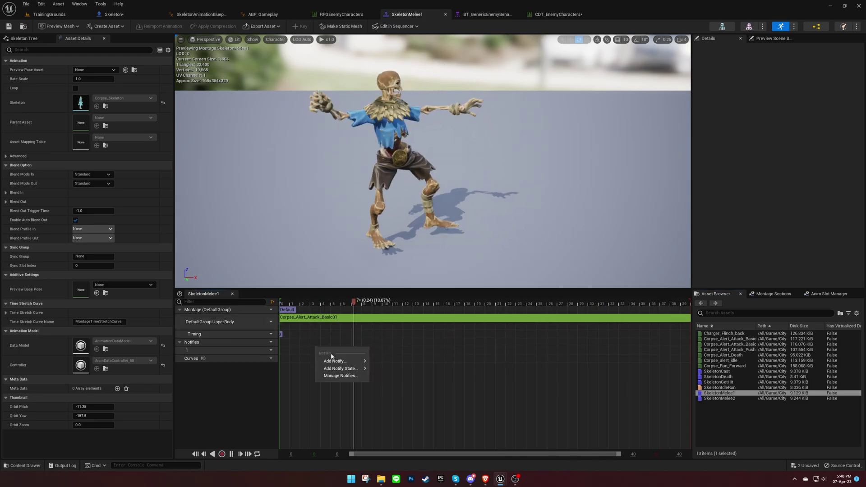
{"action": "mouse_move", "coordinate": [356, 368]}
{"action": "left_click", "coordinate": [401, 387]}
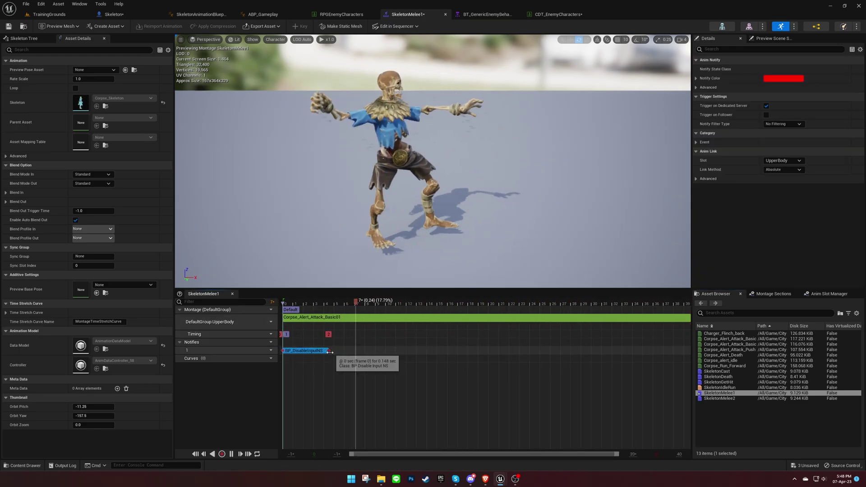
{"action": "mouse_move", "coordinate": [328, 351]}
{"action": "left_mouse_down"}
{"action": "mouse_move", "coordinate": [506, 351]}
{"action": "mouse_move", "coordinate": [551, 360]}
{"action": "left_mouse_up"}
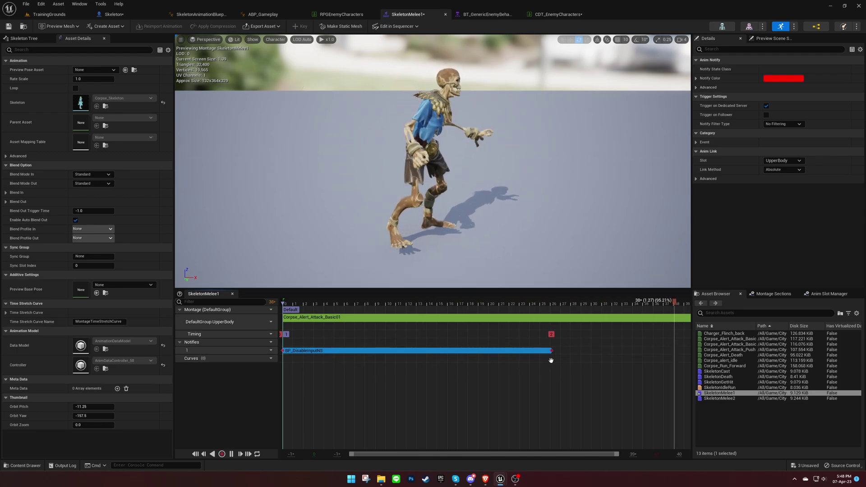
Step: Add a second notify track to SkeletonMelee1 and place a BP_RightHandActionN notify on it at about frame 19 (0.64 s)
{"action": "left_click", "coordinate": [266, 342]}
{"action": "left_click", "coordinate": [290, 360]}
{"action": "right_click", "coordinate": [332, 359]}
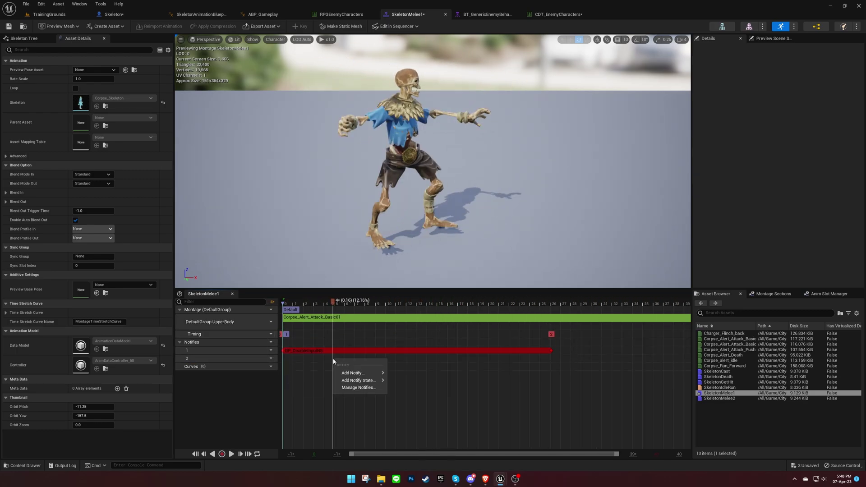
{"action": "mouse_move", "coordinate": [365, 373]}
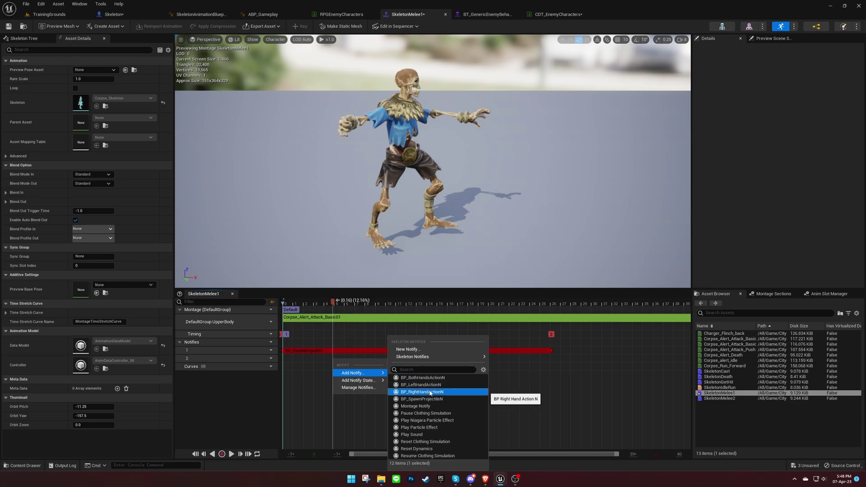
{"action": "left_click", "coordinate": [430, 392]}
{"action": "left_click_drag", "start_coordinate": [311, 304], "coordinate": [462, 313]}
{"action": "left_click_drag", "start_coordinate": [360, 359], "coordinate": [436, 362]}
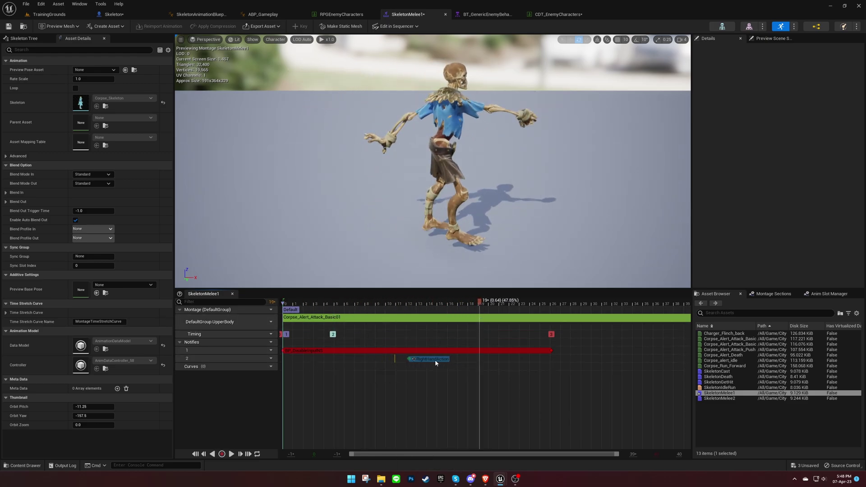
{"action": "left_click_drag", "start_coordinate": [500, 358], "coordinate": [499, 359]}
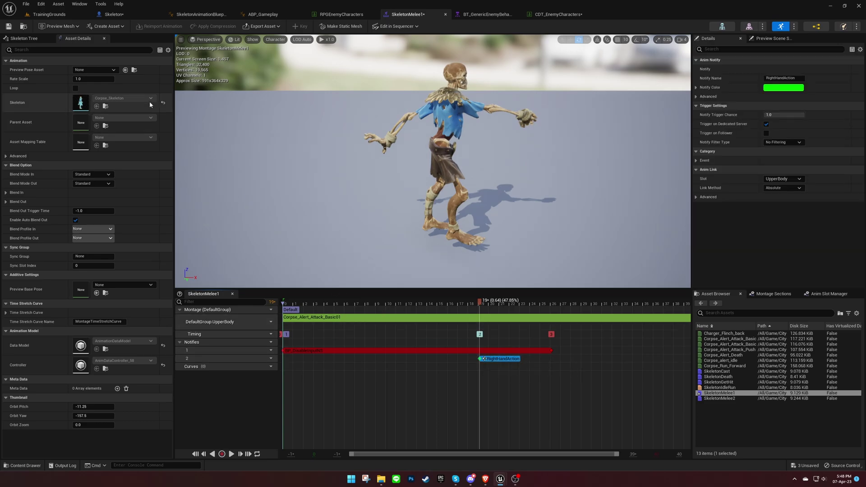
Step: Open the SkeletonMelee2 montage from the skeleton row and add a BP_DisableInputNS notify state from frame 0 to about frame 27
{"action": "left_click", "coordinate": [328, 15]}
{"action": "double_click", "coordinate": [358, 284]}
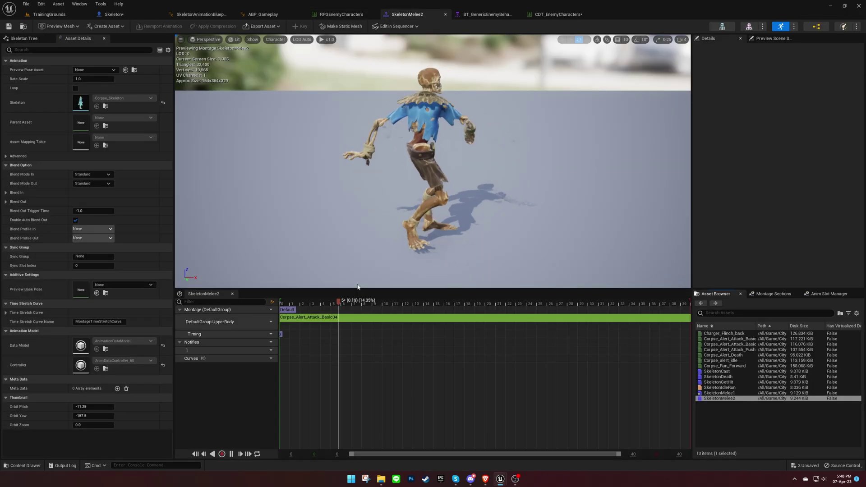
{"action": "right_click", "coordinate": [300, 346]}
{"action": "mouse_move", "coordinate": [345, 370]}
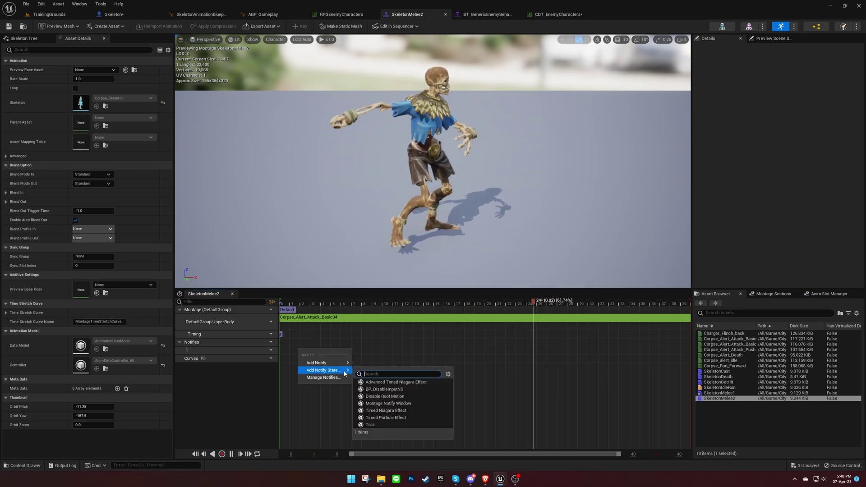
{"action": "left_click", "coordinate": [379, 390]}
{"action": "left_click_drag", "start_coordinate": [311, 351], "coordinate": [440, 351]}
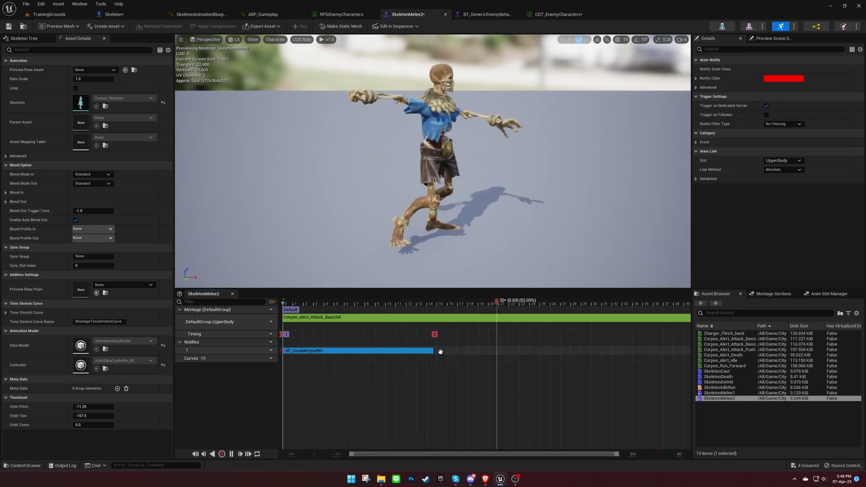
Step: Add a second notify track to SkeletonMelee2 and place a BP_RightHandActionN notify on it at about frame 16 (0.54 s)
{"action": "left_click", "coordinate": [271, 350]}
{"action": "left_click", "coordinate": [290, 357]}
{"action": "right_click", "coordinate": [339, 359]}
{"action": "mouse_move", "coordinate": [369, 375]}
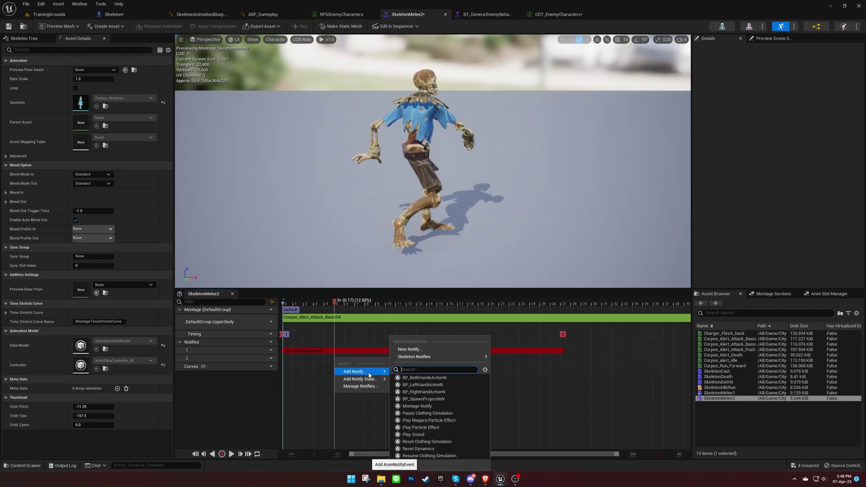
{"action": "left_click", "coordinate": [424, 392]}
{"action": "left_click", "coordinate": [297, 304]}
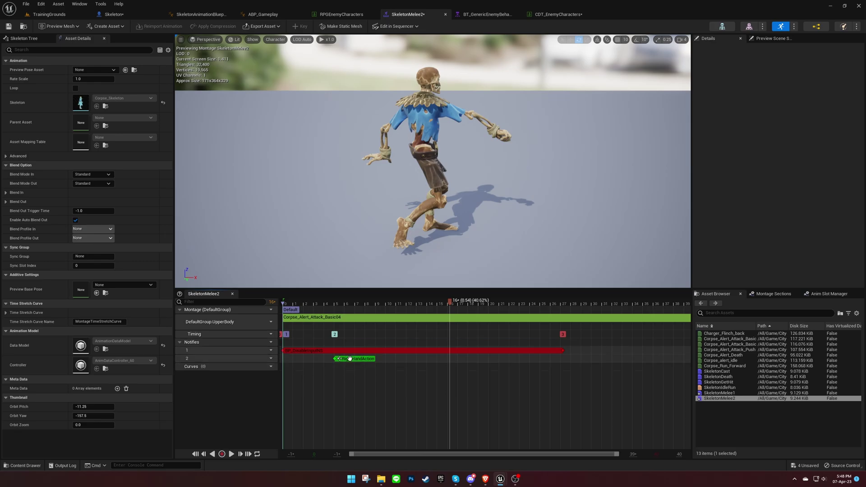
{"action": "left_click_drag", "start_coordinate": [351, 359], "coordinate": [470, 359]}
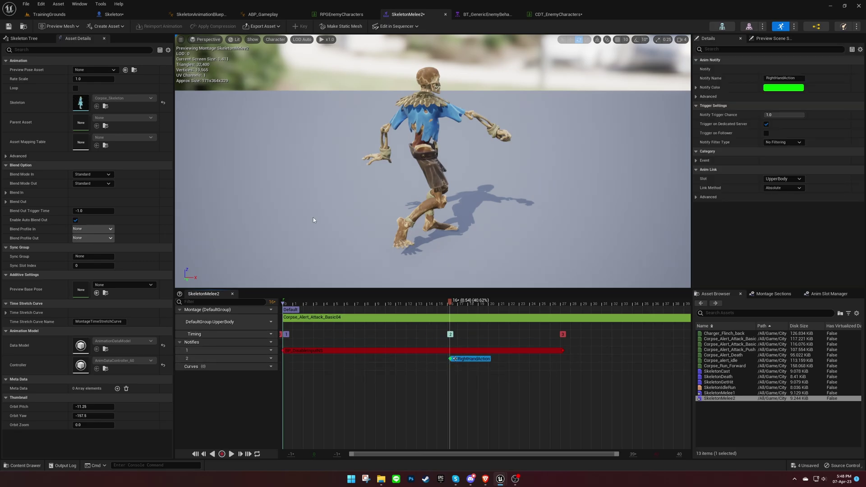
Step: Open the SkeletonGetHit montage from the skeleton row and add a BP_DisableInputNS notify state from frame 0 to about frame 30
{"action": "left_click", "coordinate": [311, 15]}
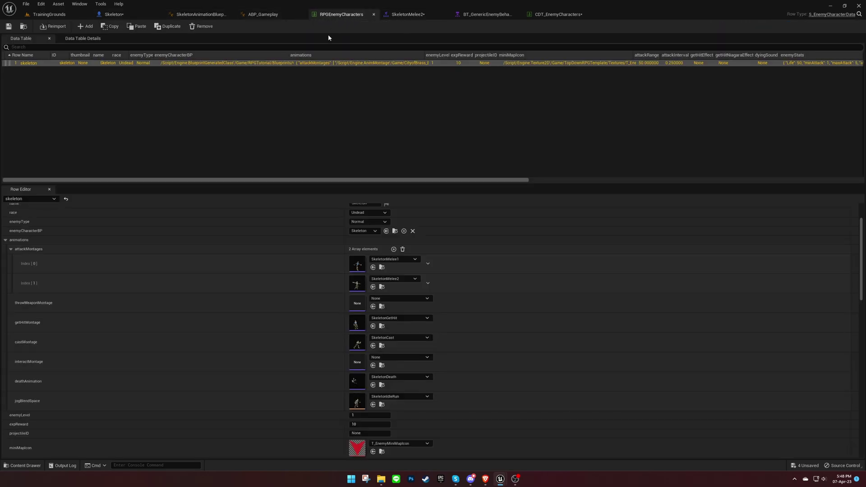
{"action": "double_click", "coordinate": [358, 326]}
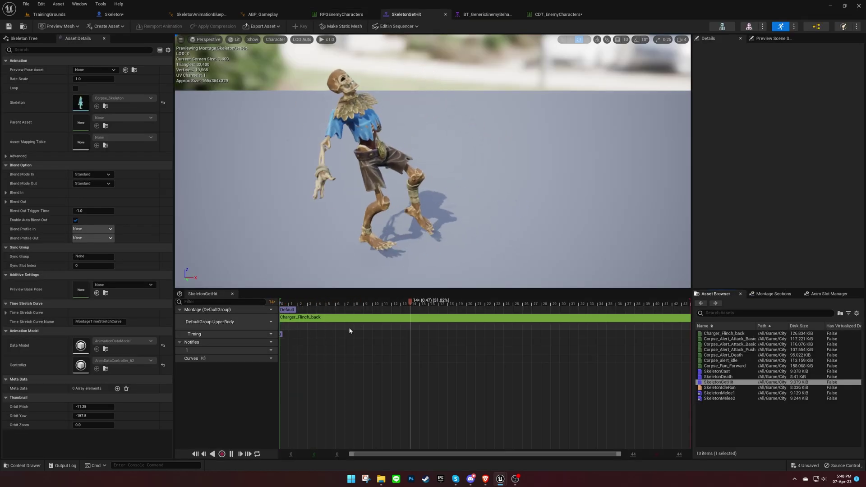
{"action": "right_click", "coordinate": [318, 350]}
{"action": "mouse_move", "coordinate": [350, 371]}
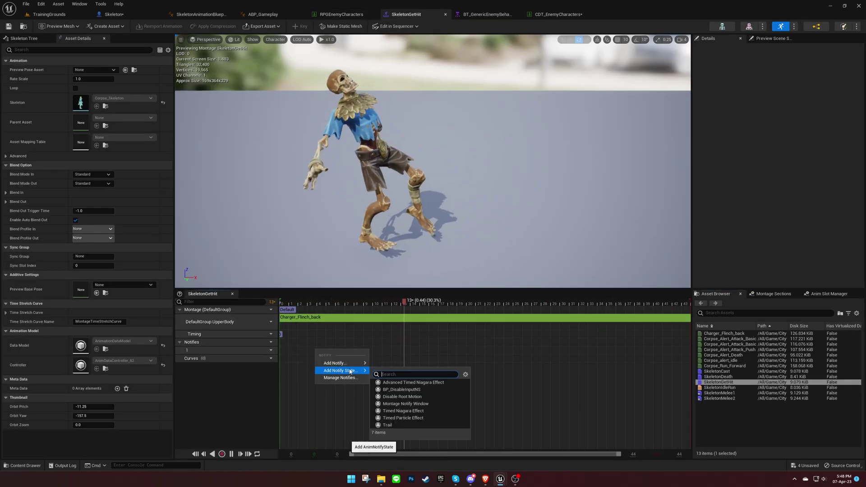
{"action": "left_click", "coordinate": [401, 389]}
{"action": "left_click_drag", "start_coordinate": [314, 351], "coordinate": [245, 348]}
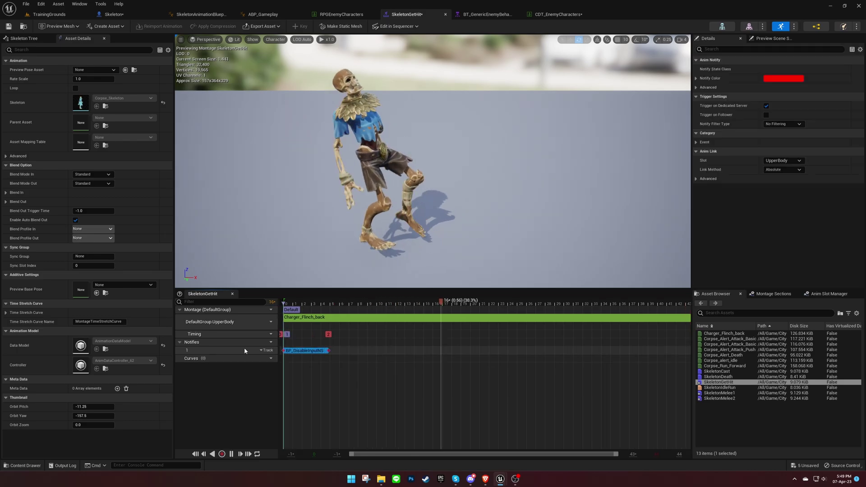
{"action": "left_click_drag", "start_coordinate": [330, 353], "coordinate": [566, 350]}
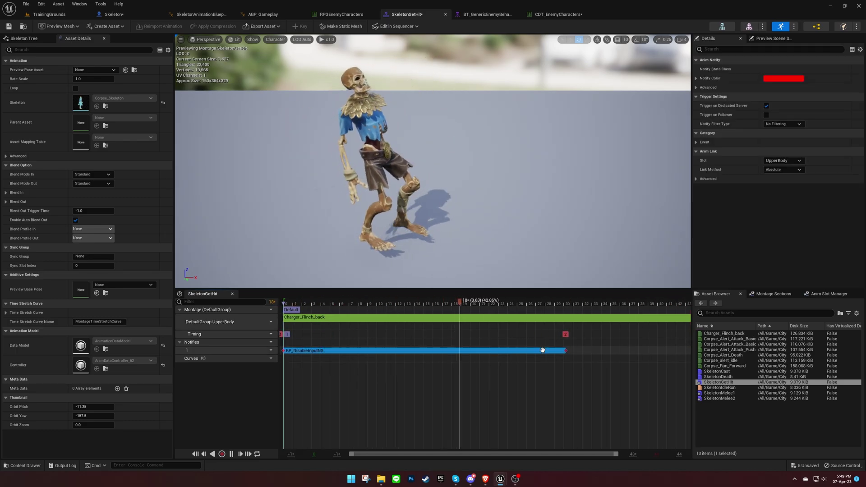
Step: Open the SkeletonCast montage from the skeleton row and add a BP_DisableInputNS notify state from frame 0 lasting about 0.57 s
{"action": "left_click", "coordinate": [342, 14]}
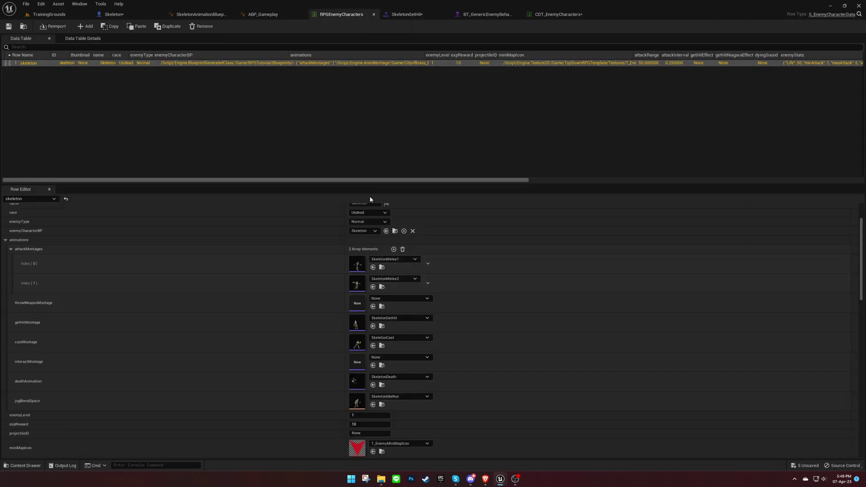
{"action": "double_click", "coordinate": [356, 345]}
{"action": "right_click", "coordinate": [314, 348]}
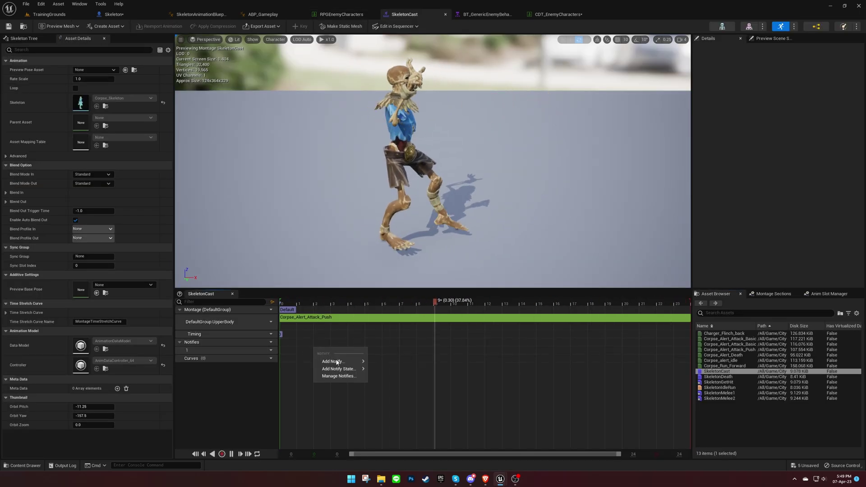
{"action": "mouse_move", "coordinate": [338, 369]}
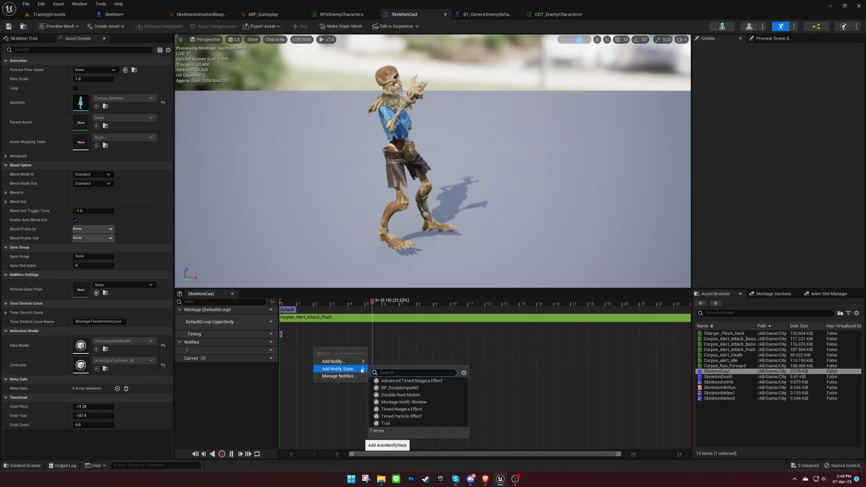
{"action": "left_click", "coordinate": [389, 389]}
{"action": "left_click_drag", "start_coordinate": [311, 350], "coordinate": [529, 351]}
{"action": "left_click", "coordinate": [496, 303]}
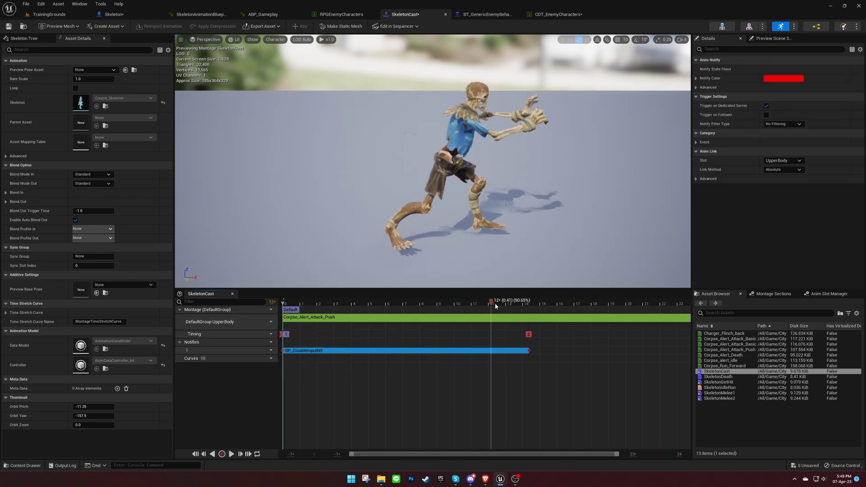
{"action": "left_click_drag", "start_coordinate": [496, 306], "coordinate": [561, 303]}
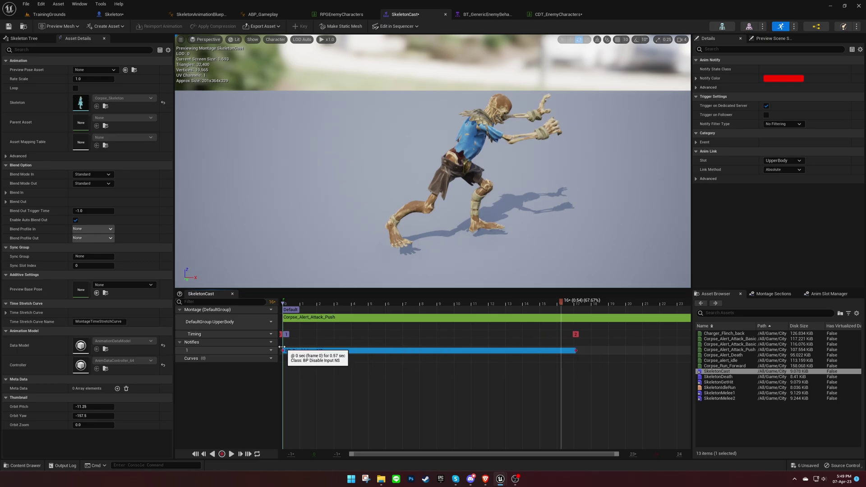
Step: Add a second notify track to SkeletonCast and place a BP_BothHandsActionN notify on it at about frame 13 (0.43 s)
{"action": "left_click", "coordinate": [271, 350]}
{"action": "left_click", "coordinate": [293, 358]}
{"action": "right_click", "coordinate": [339, 359]}
{"action": "mouse_move", "coordinate": [366, 372]}
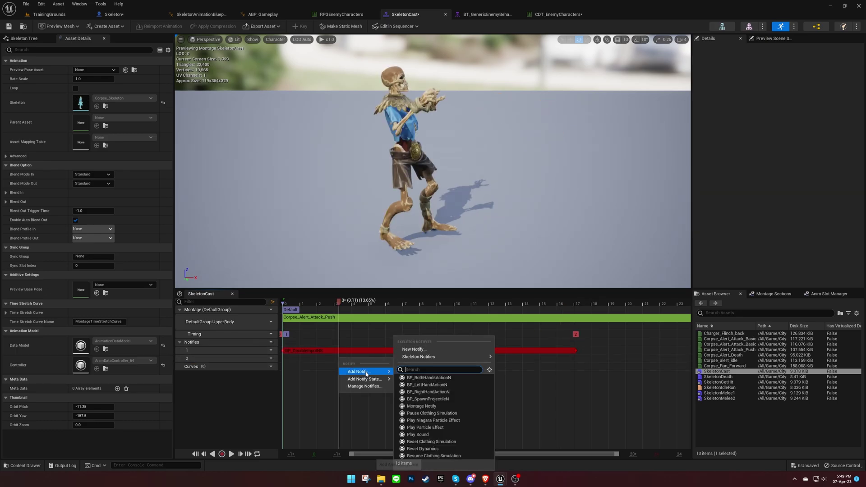
{"action": "left_click", "coordinate": [436, 378]}
{"action": "left_click_drag", "start_coordinate": [319, 303], "coordinate": [506, 316]}
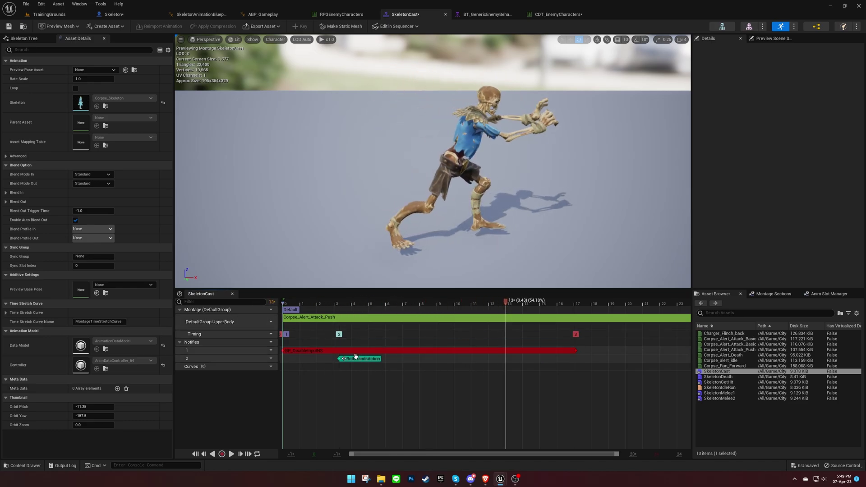
{"action": "left_click_drag", "start_coordinate": [360, 359], "coordinate": [523, 362]}
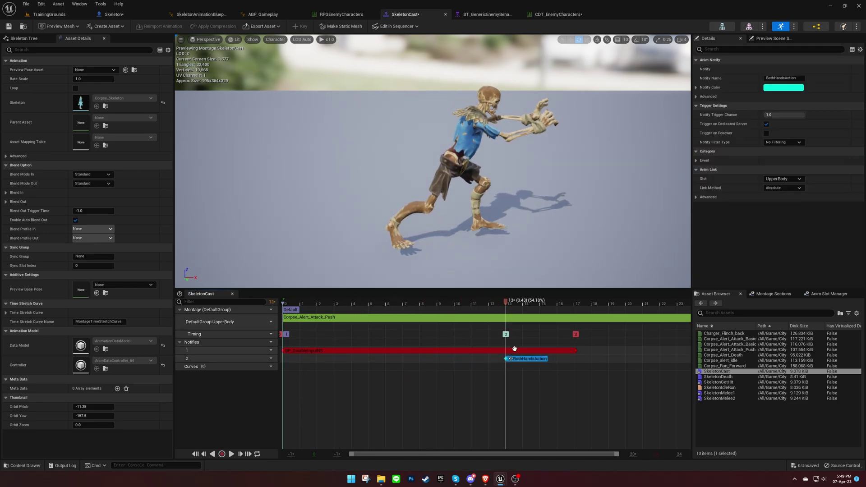
Step: Open the SkeletonDeath montage from the skeleton row and add a BP_DisableInputNS notify state spanning the whole montage
{"action": "left_click", "coordinate": [348, 17]}
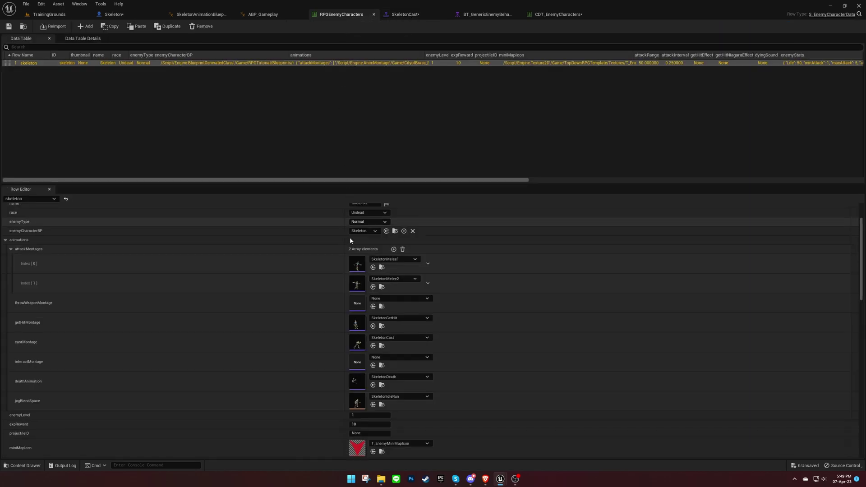
{"action": "double_click", "coordinate": [351, 378]}
{"action": "right_click", "coordinate": [321, 350]}
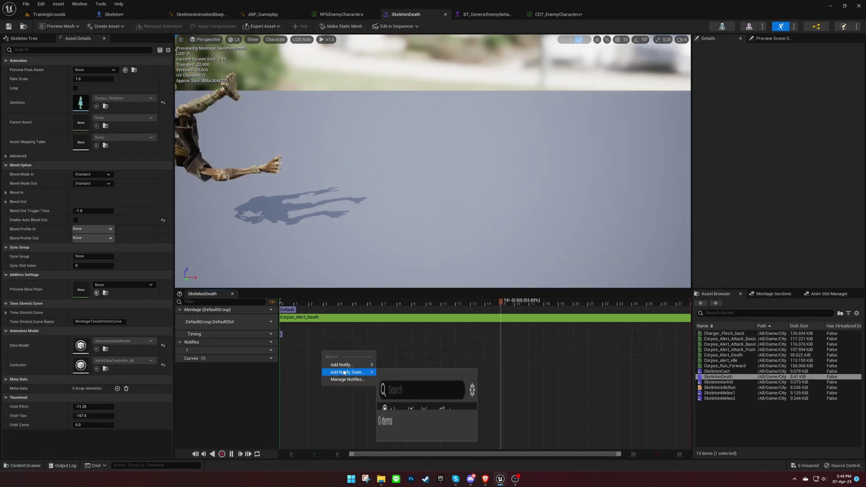
{"action": "mouse_move", "coordinate": [348, 372]}
{"action": "left_click", "coordinate": [411, 391]}
{"action": "left_click_drag", "start_coordinate": [329, 350], "coordinate": [689, 372]}
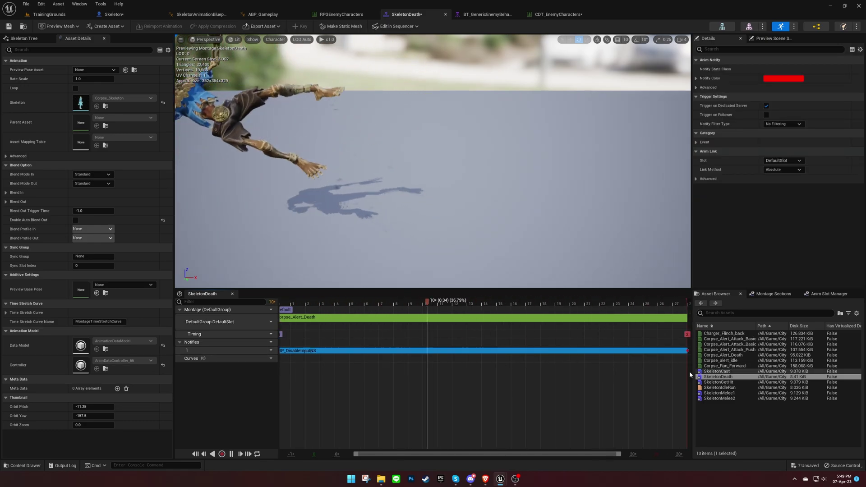
Step: In the skeleton row of RPGEnemyCharacters, set the enemyStats Life to 2 and dodgeRatio to 1, and raise movementSpeed
{"action": "left_click", "coordinate": [339, 14]}
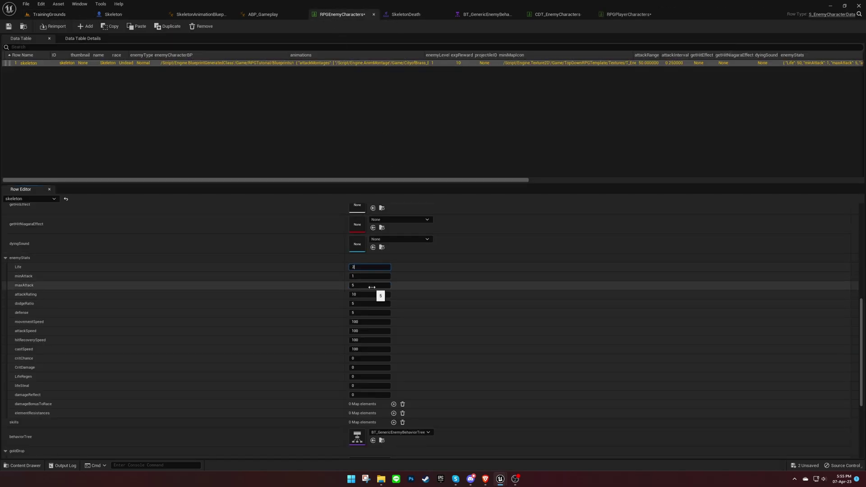
{"action": "type", "text": "1"}
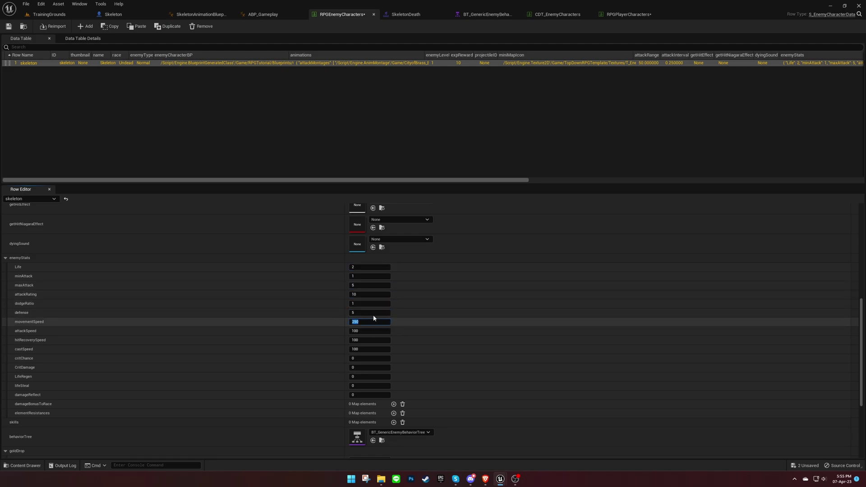
Step: In the berserker row of RPGPlayerCharacters, set the base attributes Strength, Dexterity, Vitality and Energy to 5 each
{"action": "left_click", "coordinate": [618, 14]}
{"action": "left_click", "coordinate": [372, 282]}
{"action": "type", "text": "5"}
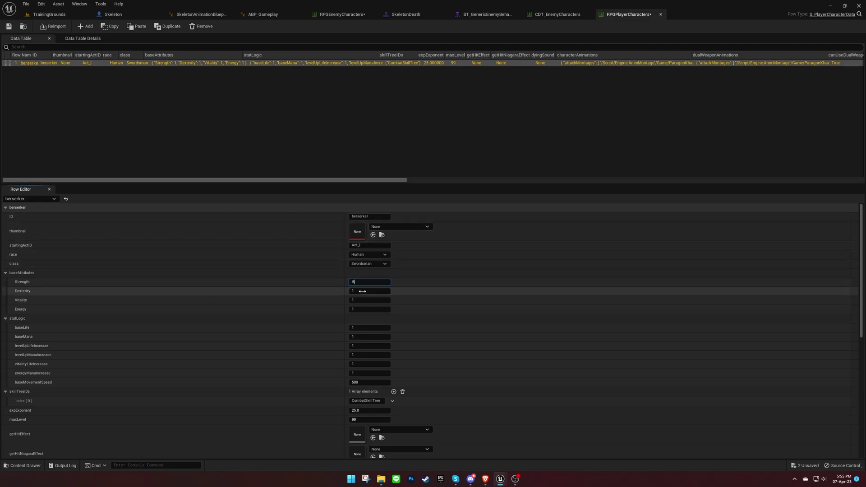
{"action": "left_click", "coordinate": [362, 290]}
{"action": "type", "text": "5"}
{"action": "left_click", "coordinate": [362, 299]}
{"action": "type", "text": "5"}
{"action": "left_click", "coordinate": [362, 309]}
{"action": "type", "text": "5"}
Step: Set the berserker's statLogic baseLife and baseMana to 50 each
{"action": "left_click", "coordinate": [362, 327]}
{"action": "type", "text": "50"}
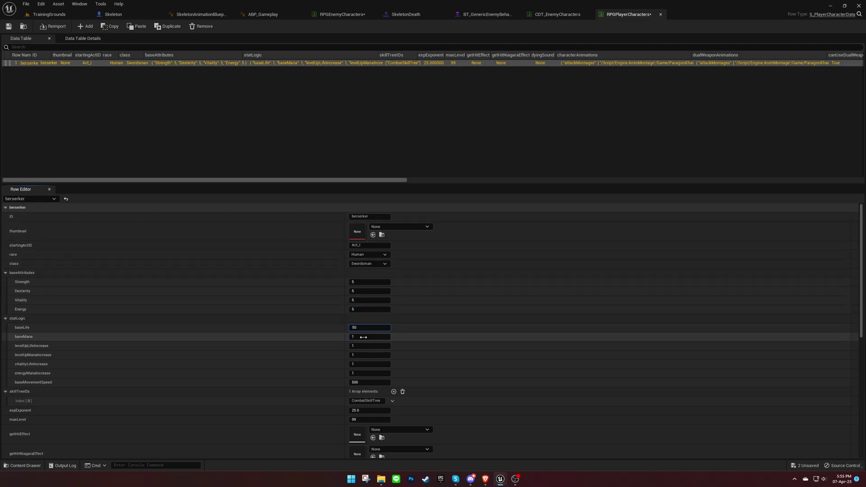
{"action": "type", "text": "50"}
{"action": "key", "text": "Return"}
Step: Play the TrainingGrounds level in the editor and spawn a skeleton enemy through its enemy ID
{"action": "left_click", "coordinate": [67, 16]}
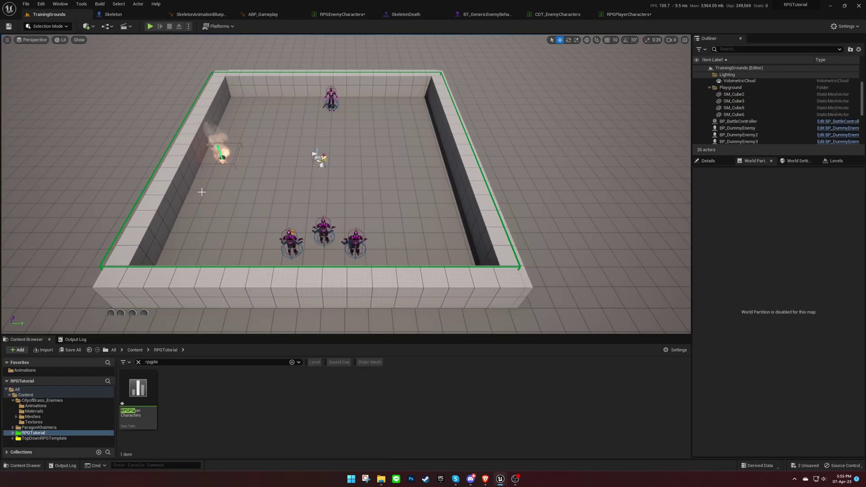
{"action": "left_click", "coordinate": [150, 27]}
{"action": "left_click", "coordinate": [347, 178]}
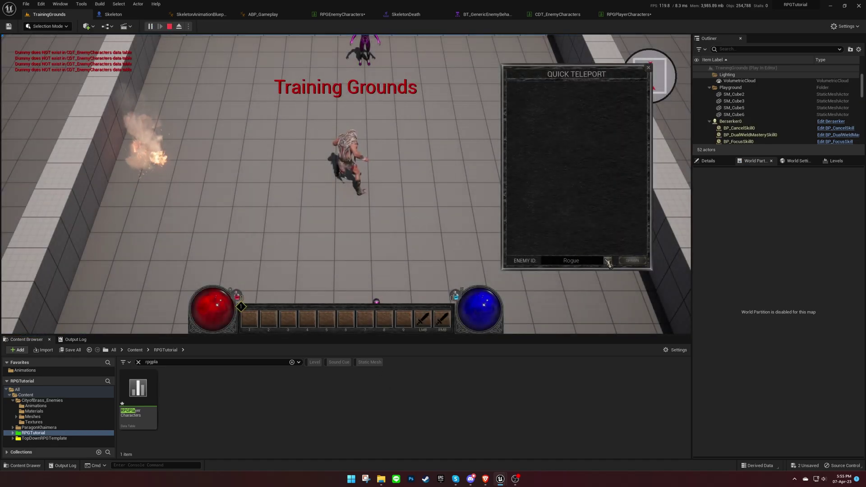
{"action": "left_click", "coordinate": [607, 260]}
{"action": "left_click", "coordinate": [559, 216]}
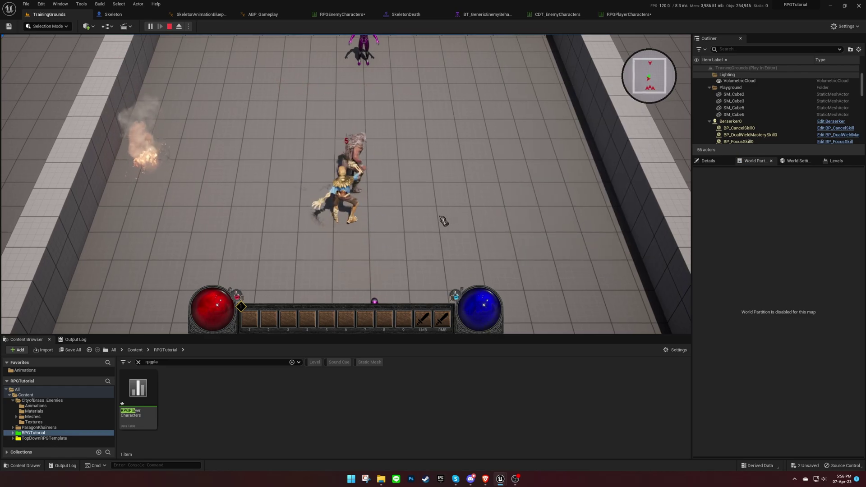
Step: Move the berserker around the arena and engage the spawned skeleton to test its combat behaviour
{"action": "left_click", "coordinate": [440, 218]}
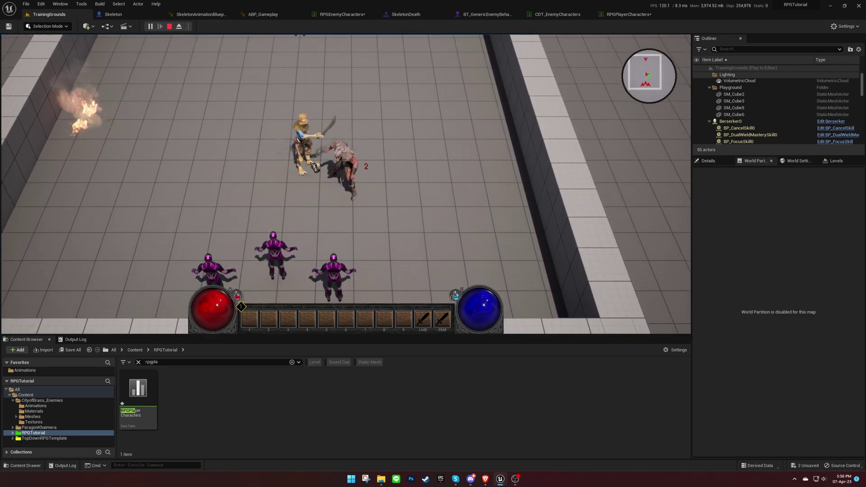
{"action": "left_click", "coordinate": [311, 194]}
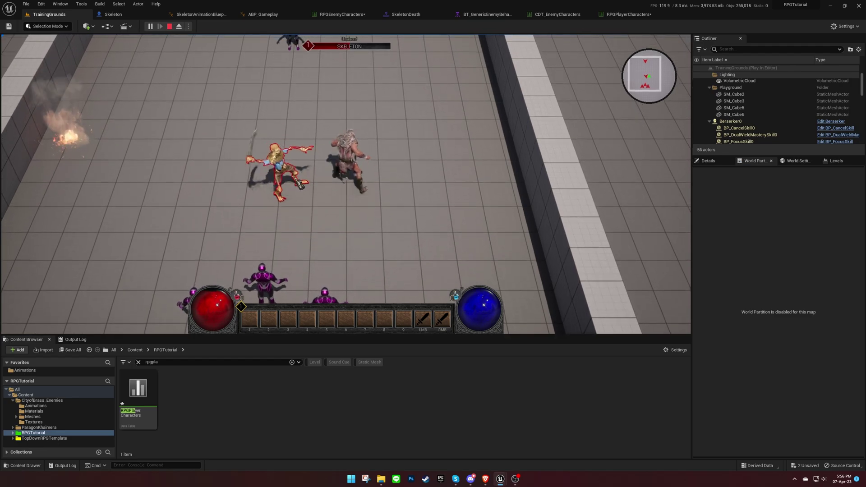